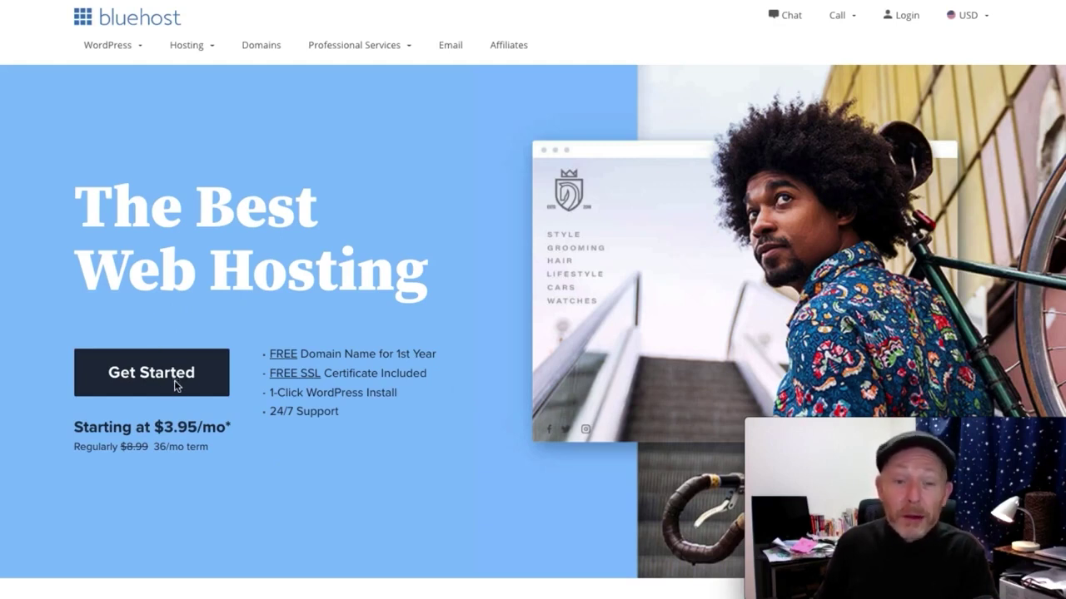
Step: Start the hosting sign-up and choose the Basic shared hosting plan
{"action": "left_click", "coordinate": [181, 379]}
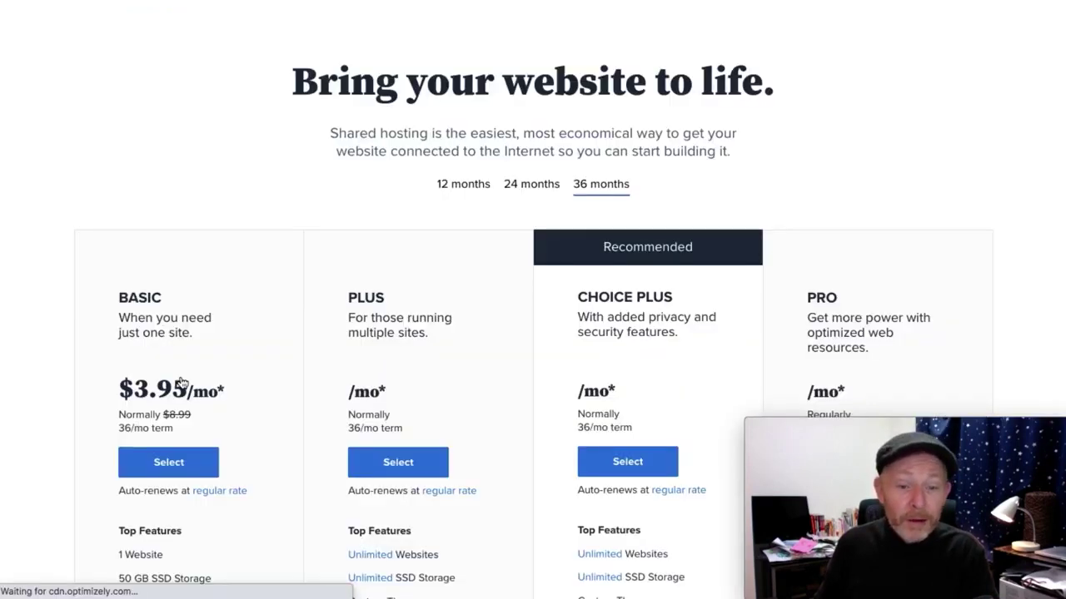
{"action": "mouse_move", "coordinate": [959, 463]}
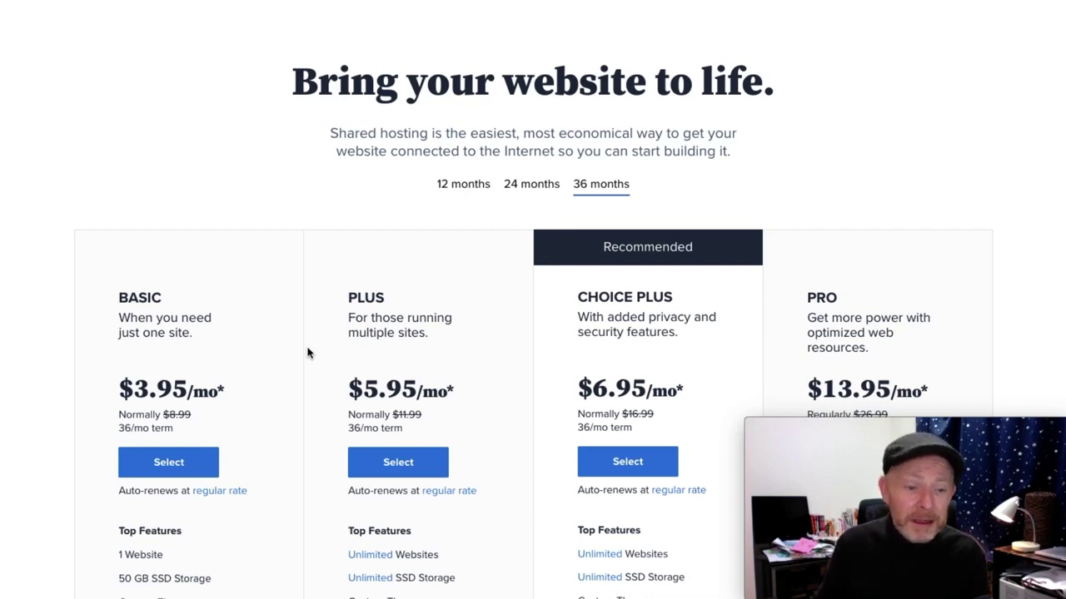
{"action": "left_click", "coordinate": [205, 473]}
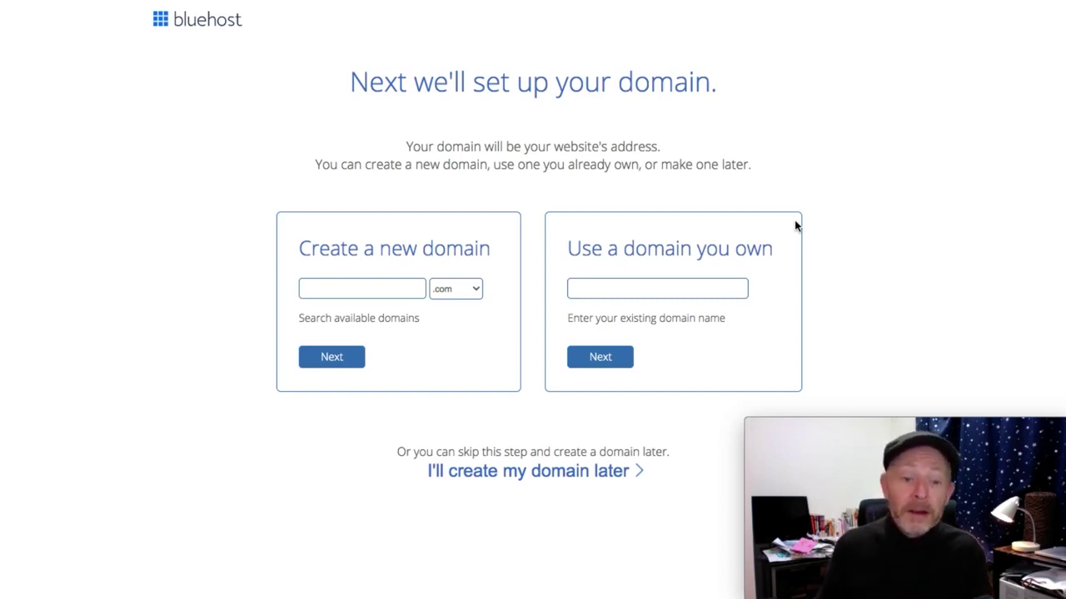
Step: Check whether lifestylereviews.com can be registered as a new domain
{"action": "left_click", "coordinate": [406, 288]}
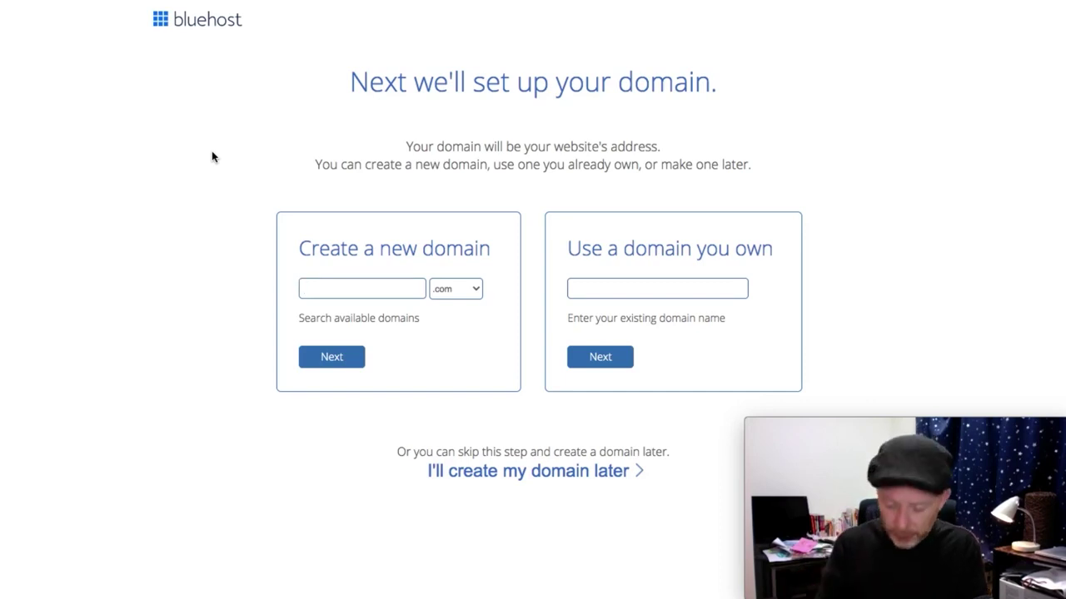
{"action": "type", "text": "lifestyl"}
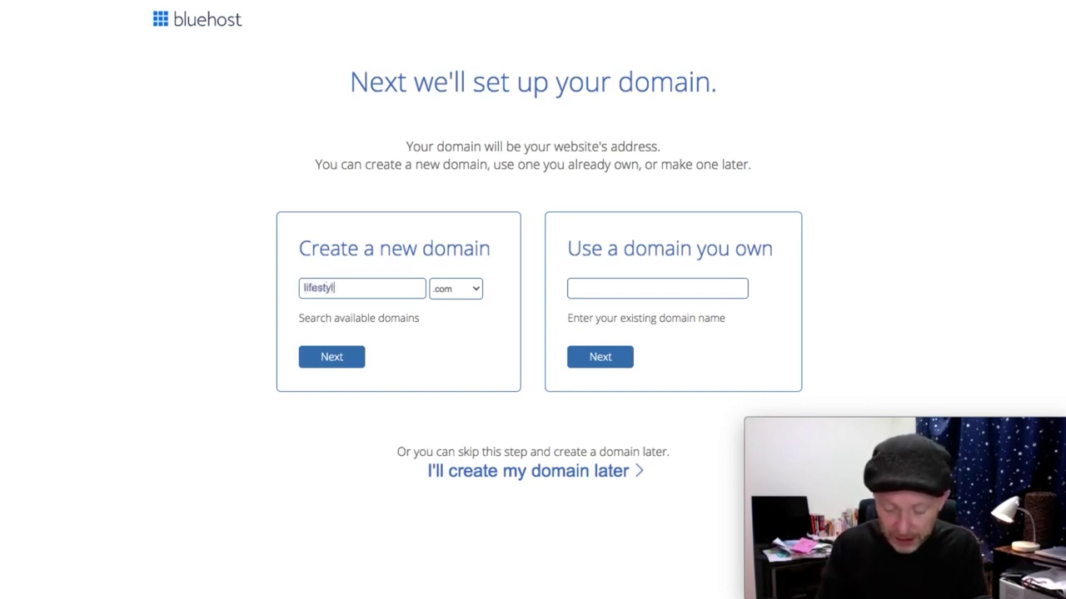
{"action": "type", "text": "ereviews"}
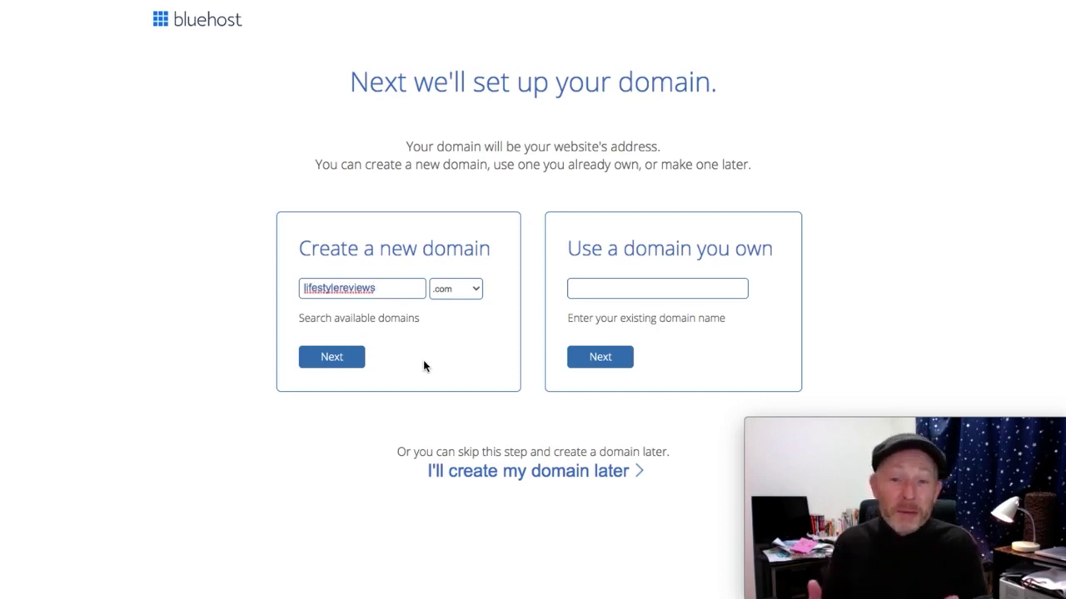
{"action": "left_click", "coordinate": [354, 362]}
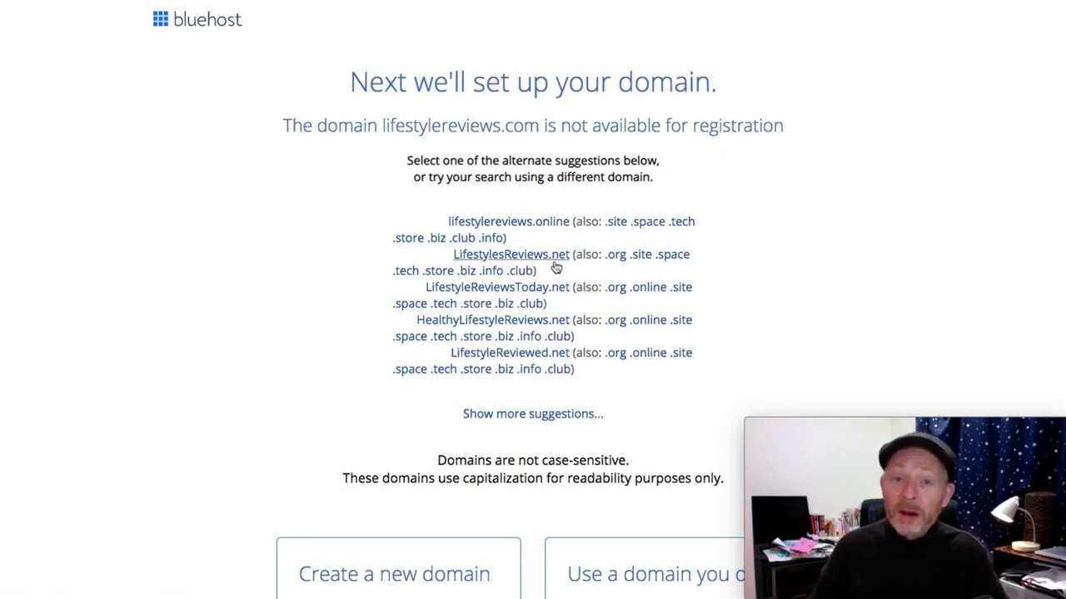
Step: Insert a hyphen in the new domain name and check the availability of lifestyle-reviews.com
{"action": "scroll", "coordinate": [437, 424], "scroll_direction": "down", "scroll_amount": 5}
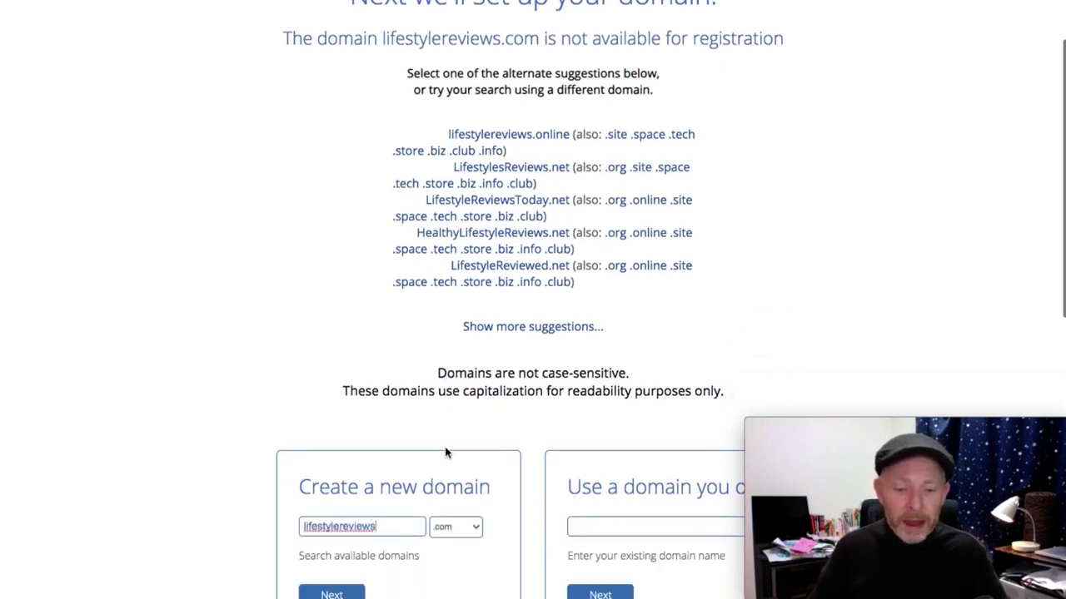
{"action": "left_click", "coordinate": [340, 406]}
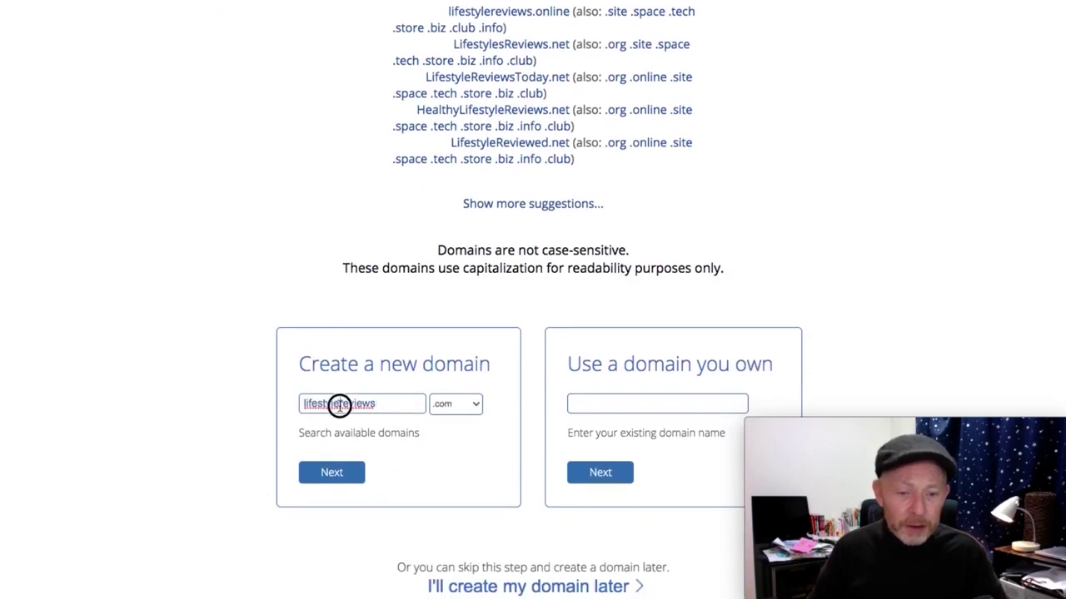
{"action": "type", "text": "-"}
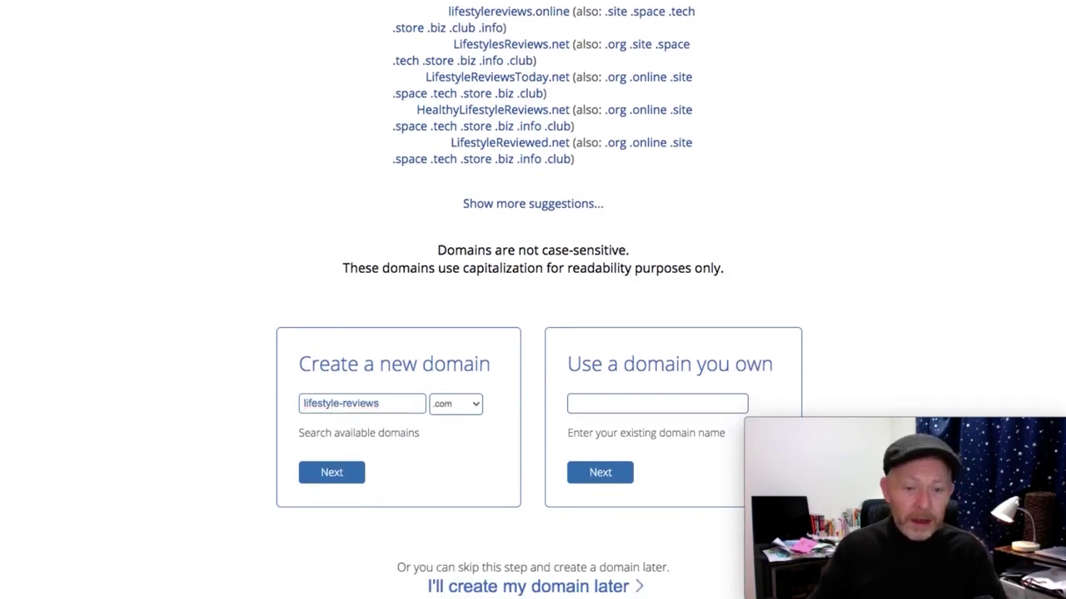
{"action": "left_click", "coordinate": [344, 476]}
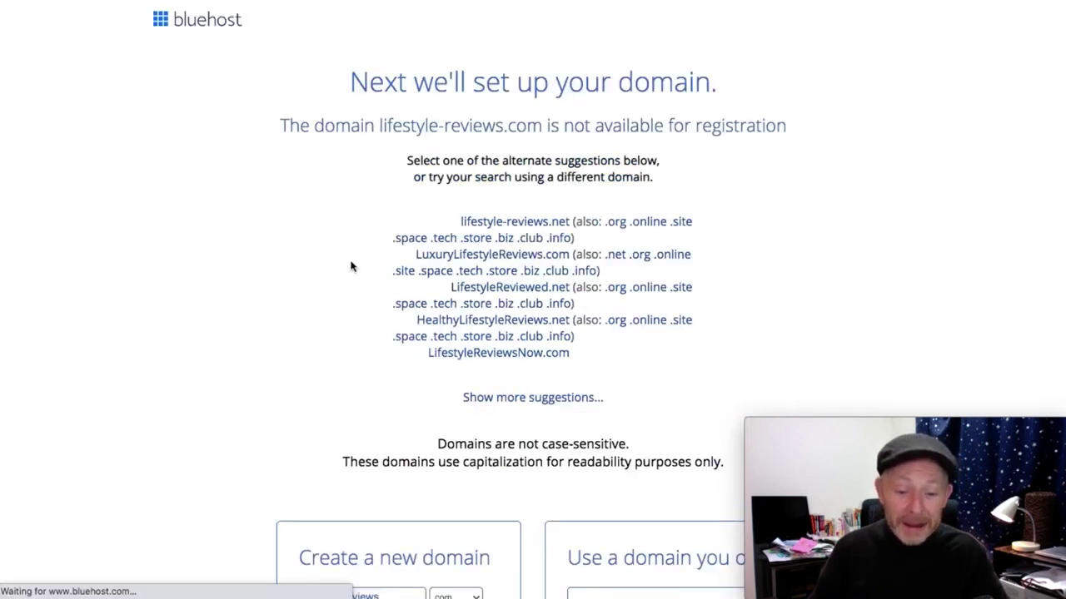
Step: Change the new domain's extension to .net and submit lifestyle-reviews.net for registration
{"action": "scroll", "coordinate": [351, 266], "scroll_direction": "down", "scroll_amount": 3}
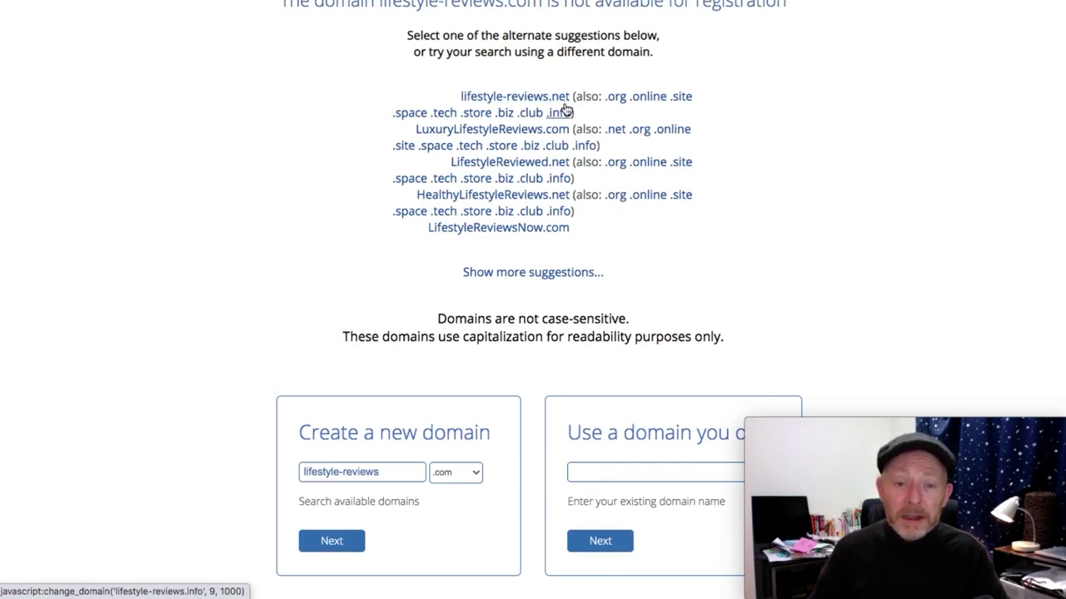
{"action": "left_click", "coordinate": [472, 475]}
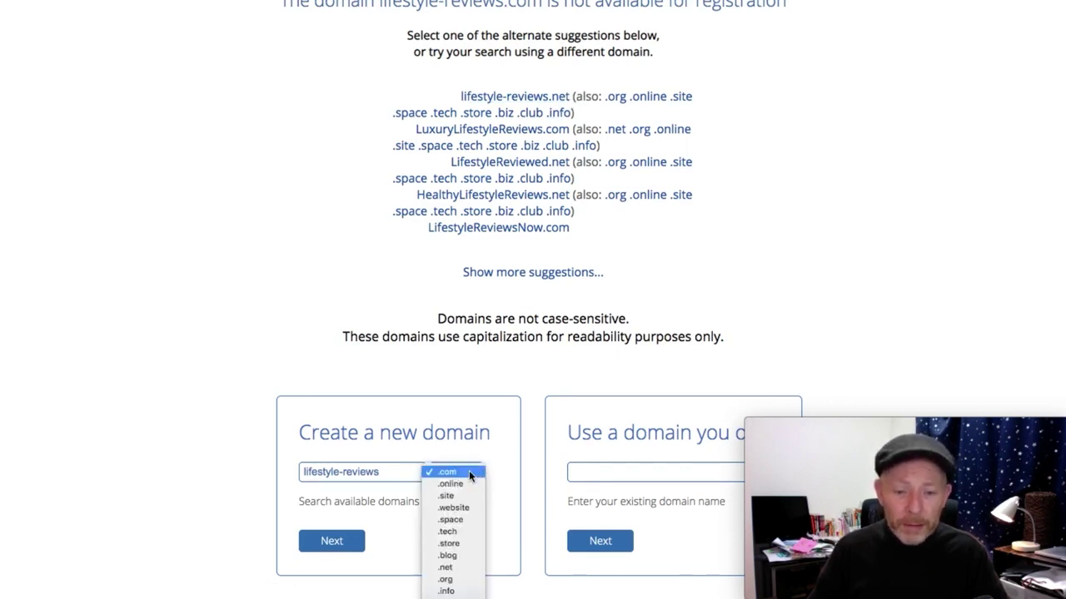
{"action": "left_click", "coordinate": [467, 569]}
{"action": "left_click", "coordinate": [325, 543]}
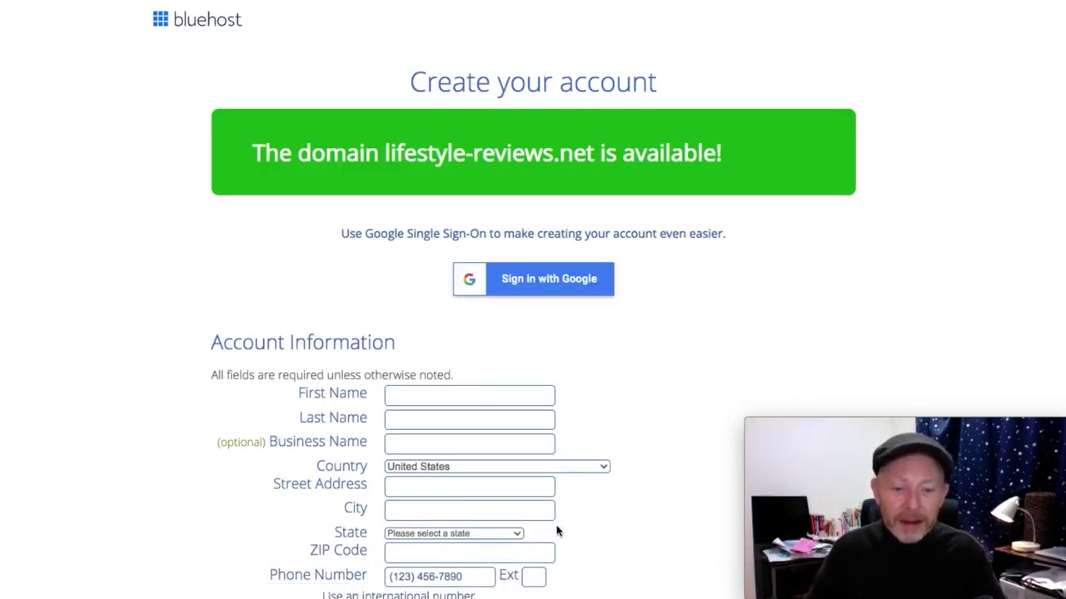
Step: Set the account plan in the package information to the Basic 12 Month Price at $5.95/mo
{"action": "scroll", "coordinate": [608, 525], "scroll_direction": "down", "scroll_amount": 5}
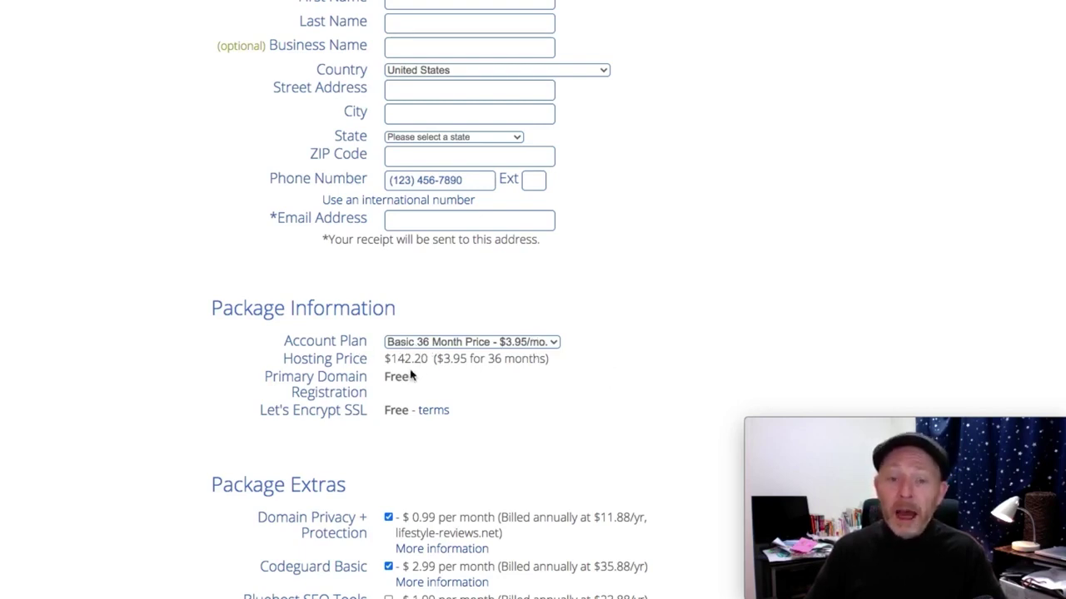
{"action": "left_click", "coordinate": [445, 343]}
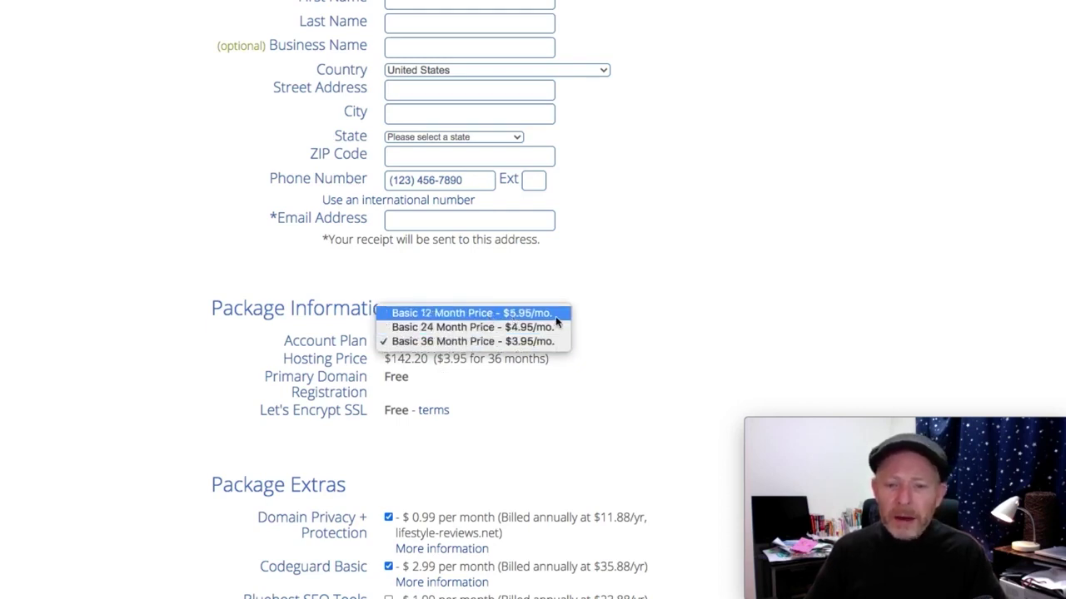
{"action": "left_click", "coordinate": [381, 316]}
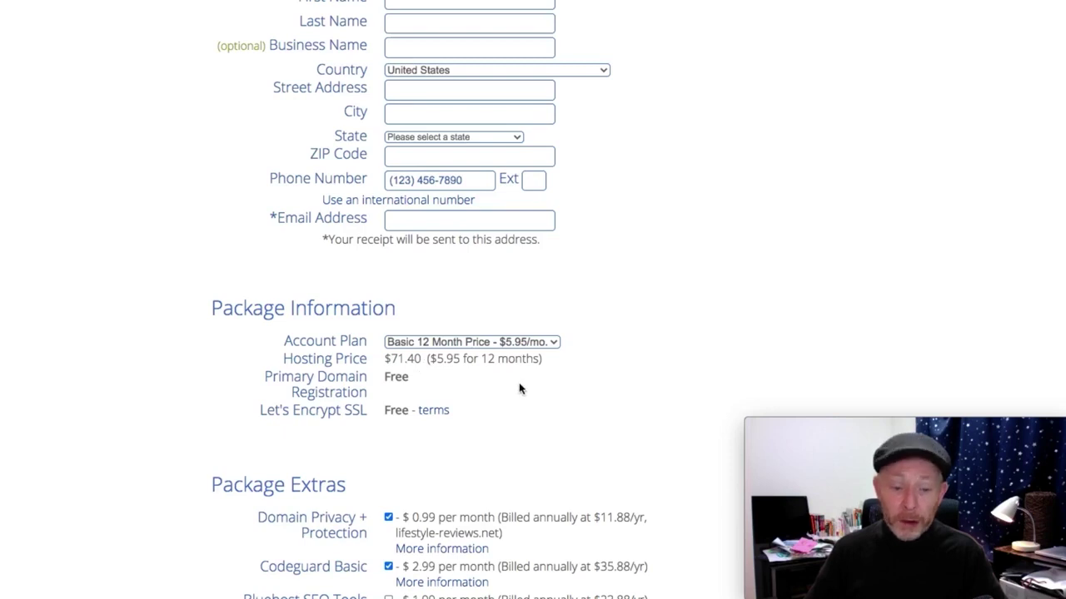
Step: Remove Codeguard Basic and SiteLock Security - Essential from the package extras and add Single Domain SSL
{"action": "scroll", "coordinate": [518, 388], "scroll_direction": "down", "scroll_amount": 3}
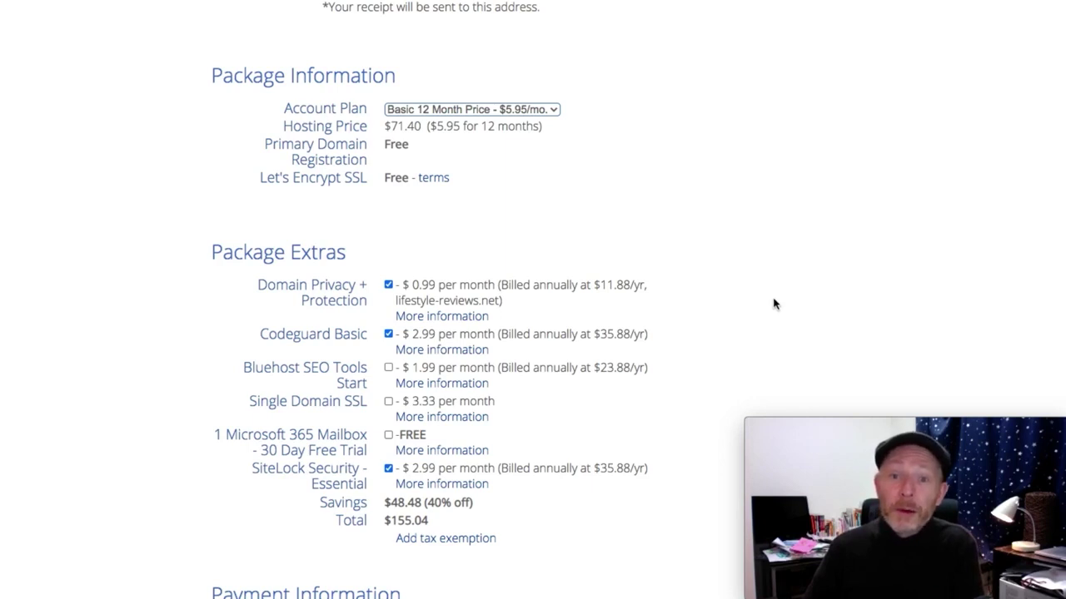
{"action": "left_click", "coordinate": [388, 334]}
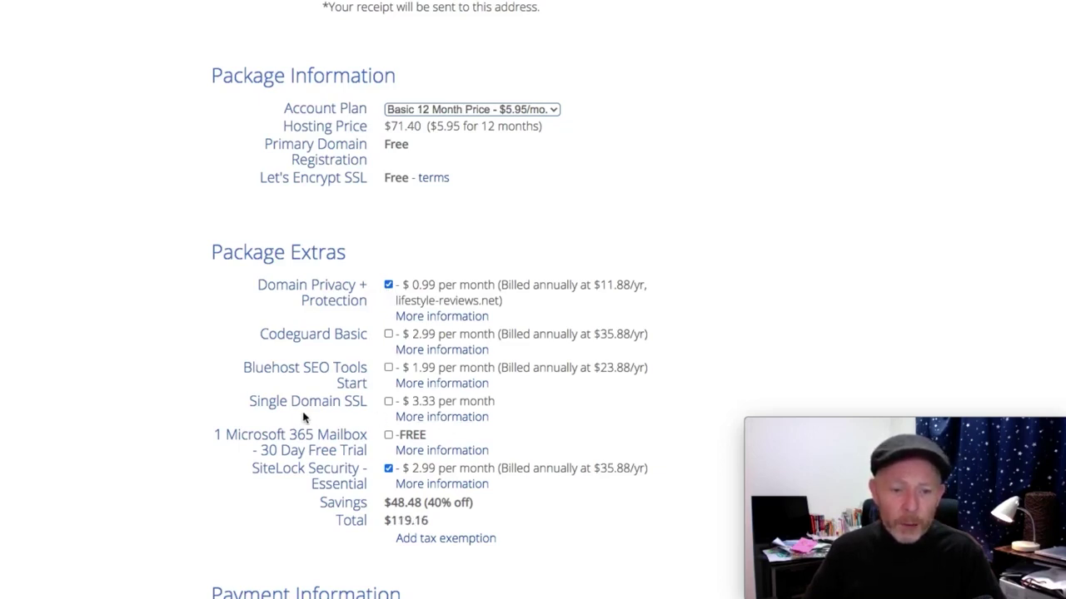
{"action": "left_click", "coordinate": [388, 402]}
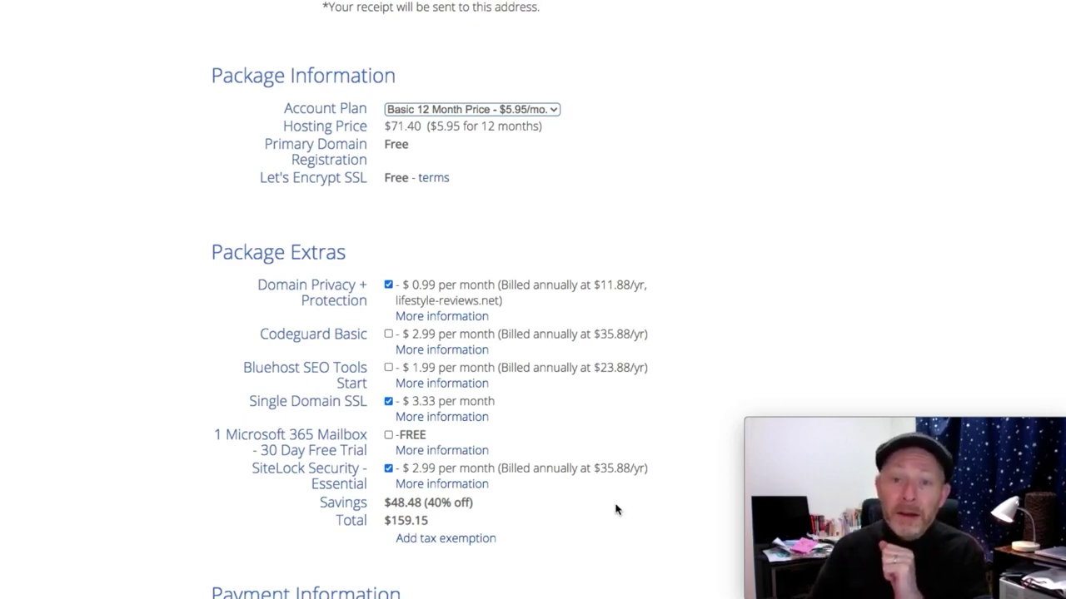
{"action": "left_click", "coordinate": [388, 469]}
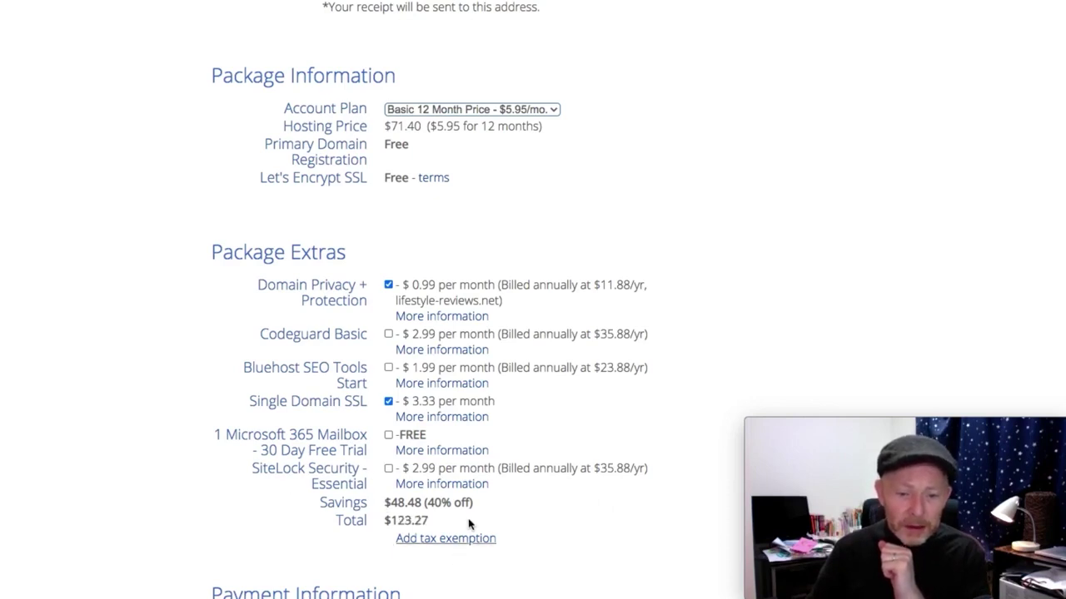
Step: Accept the Privacy Policy and Terms of Service for lifestyle-reviews.net and create the account
{"action": "scroll", "coordinate": [653, 326], "scroll_direction": "down", "scroll_amount": 5}
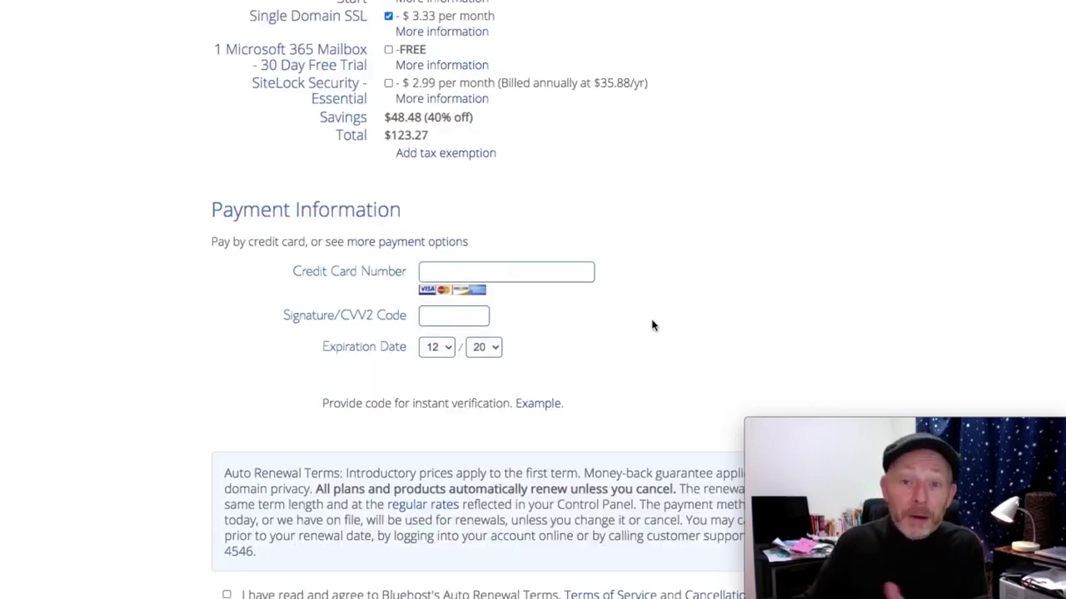
{"action": "scroll", "coordinate": [653, 326], "scroll_direction": "down", "scroll_amount": 2}
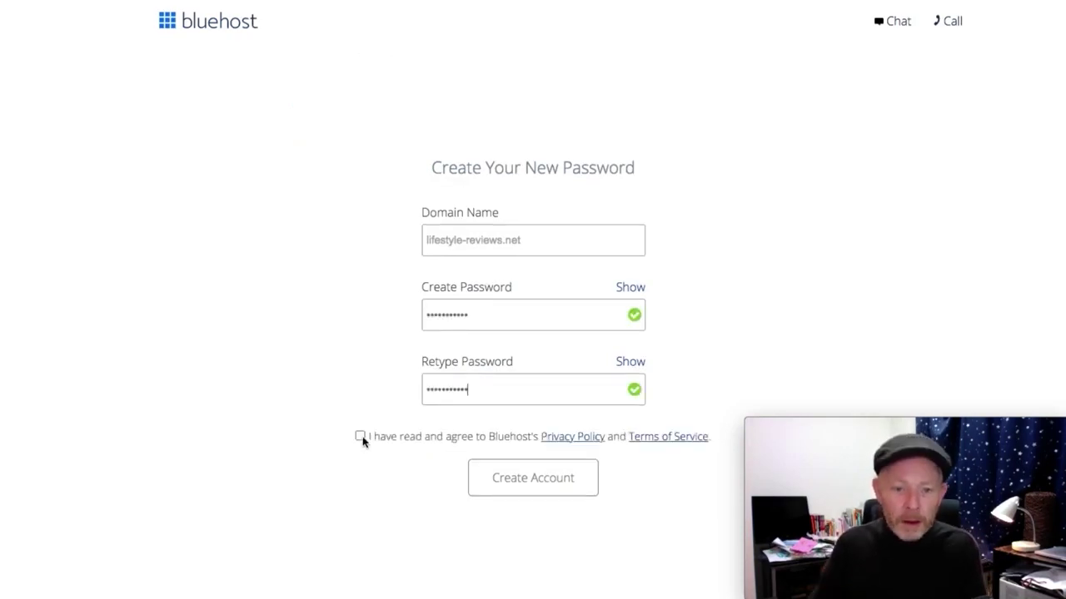
{"action": "left_click", "coordinate": [360, 436]}
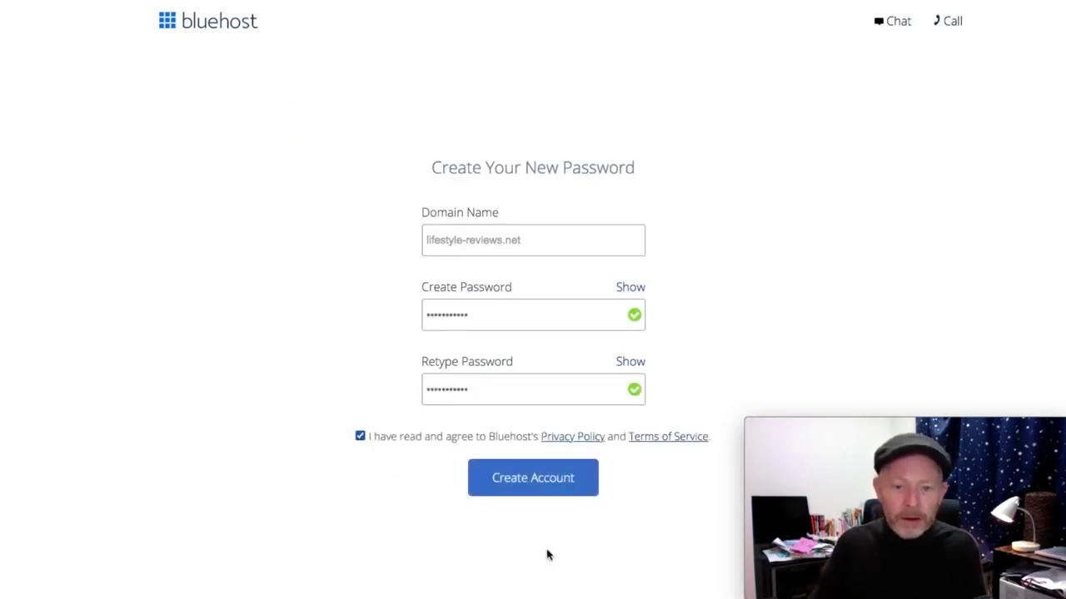
{"action": "left_click", "coordinate": [565, 478]}
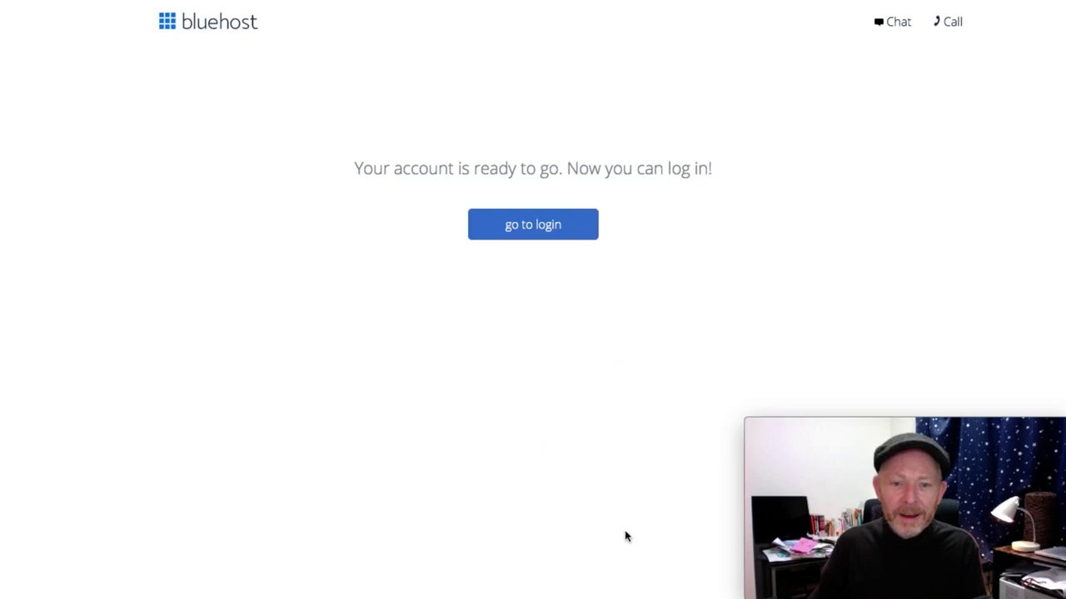
Step: Open the hosting login and sign in to lifestyle-reviews.net with the account password
{"action": "left_click", "coordinate": [547, 235]}
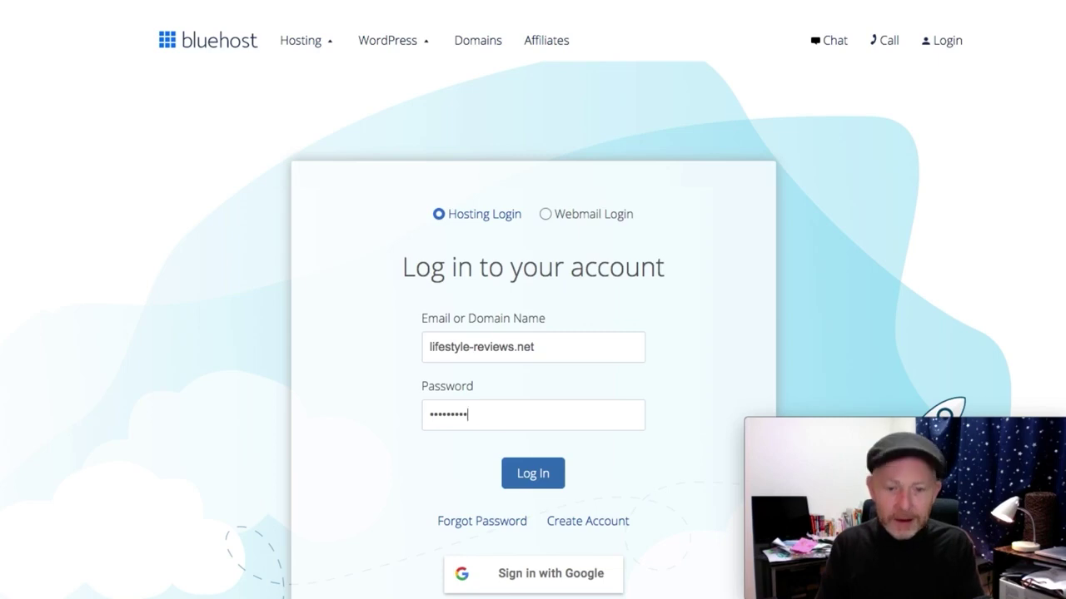
{"action": "type", "text": "••"}
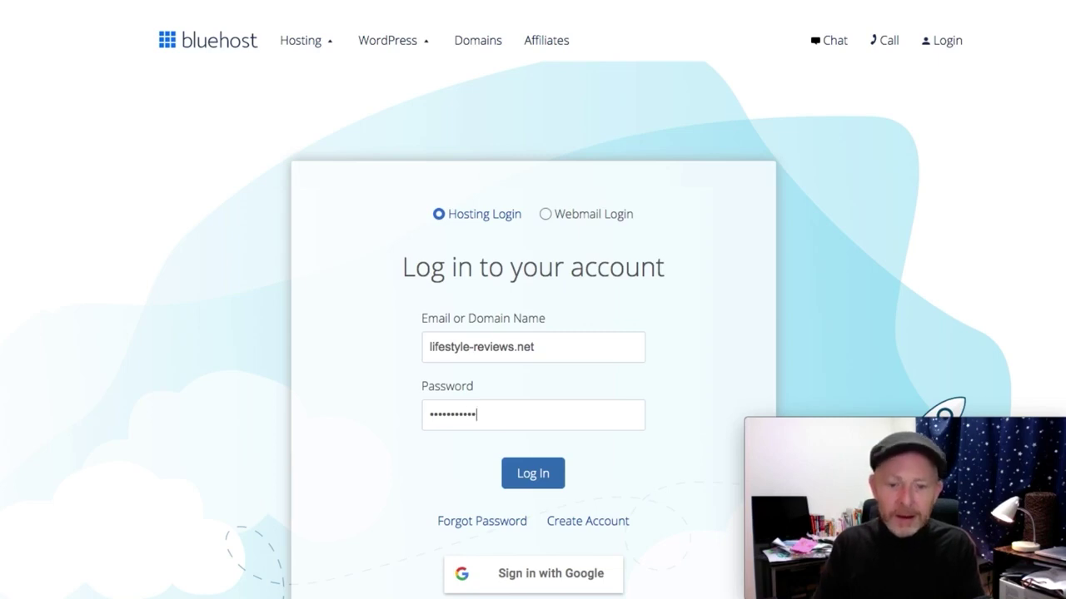
{"action": "left_click", "coordinate": [527, 472]}
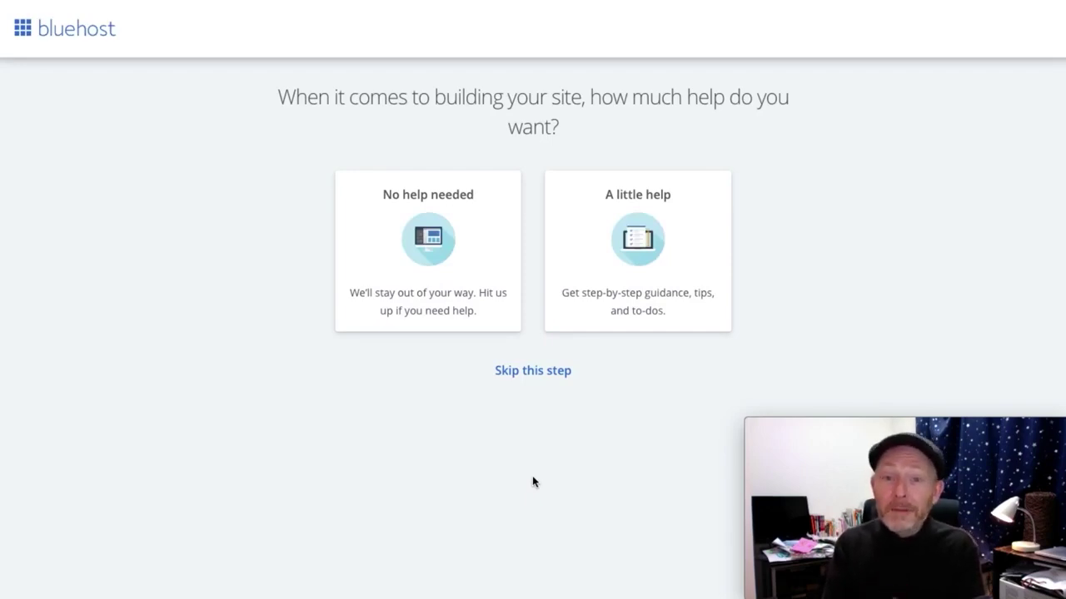
Step: Skip the setup questions about help, site kind, website experience, goals and site additions until theme selection is reached
{"action": "left_click", "coordinate": [524, 374]}
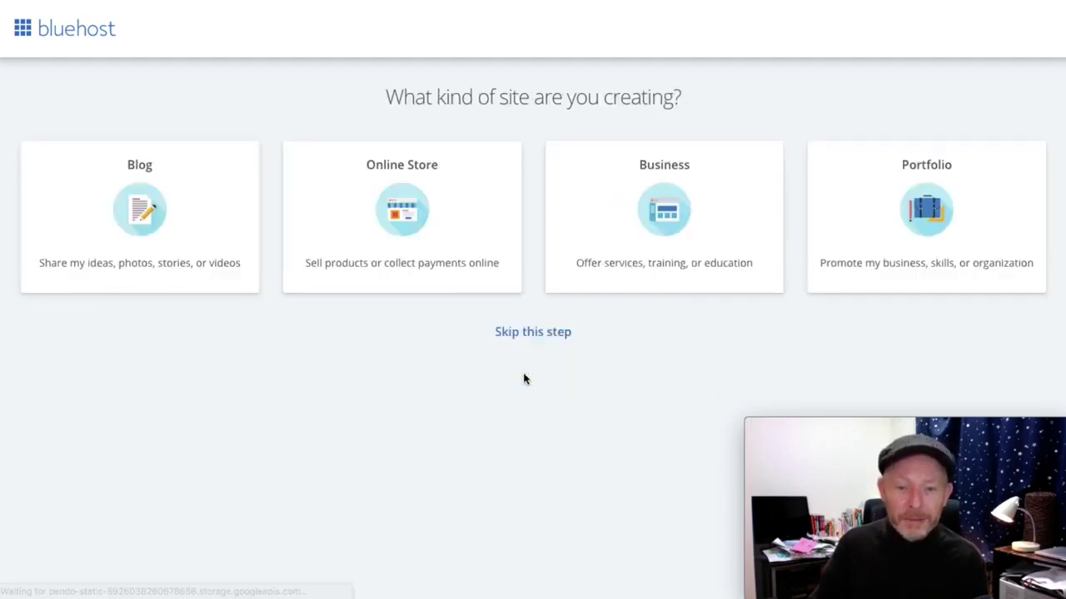
{"action": "left_click", "coordinate": [542, 333]}
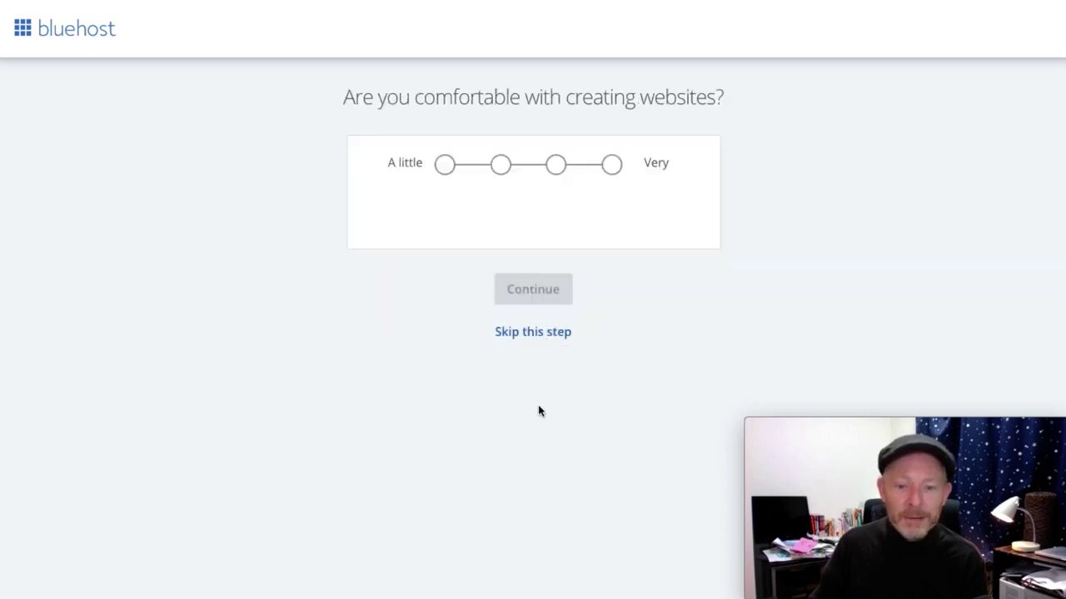
{"action": "left_click", "coordinate": [542, 331]}
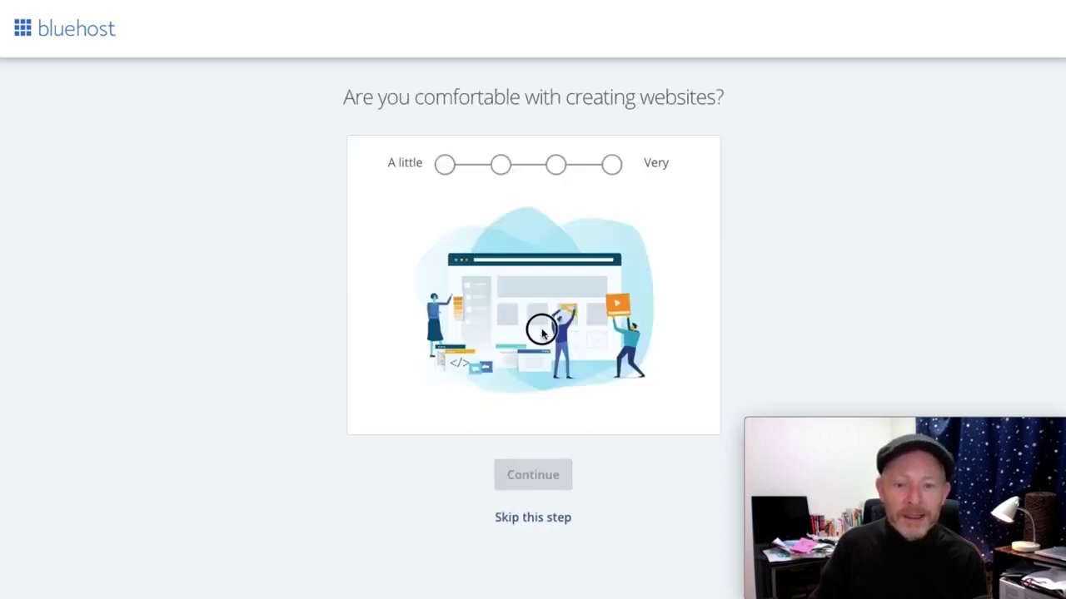
{"action": "left_click", "coordinate": [551, 518]}
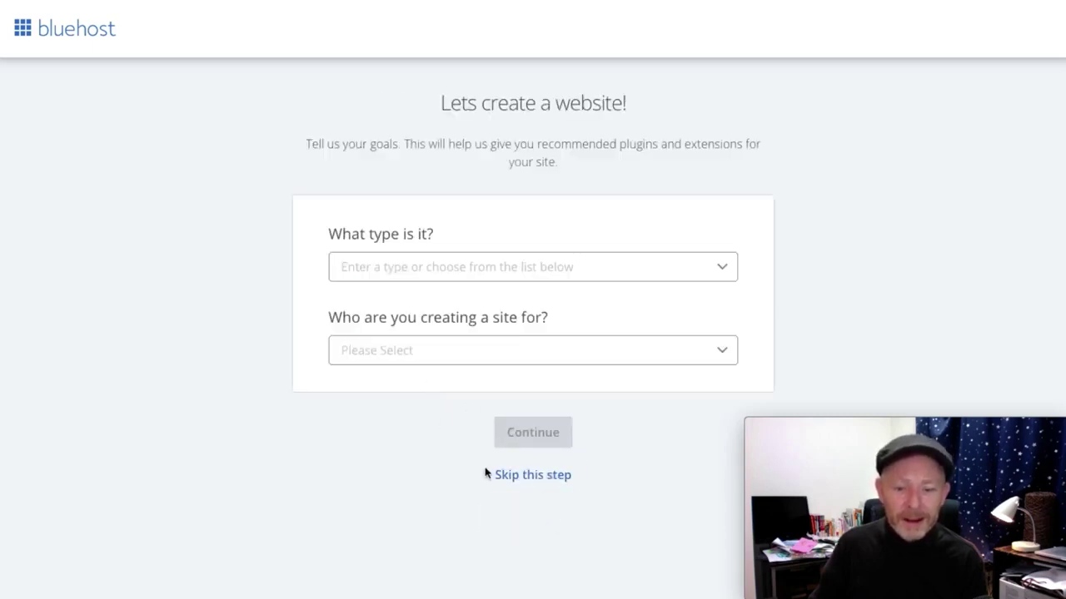
{"action": "left_click", "coordinate": [540, 477]}
{"action": "left_click", "coordinate": [542, 416]}
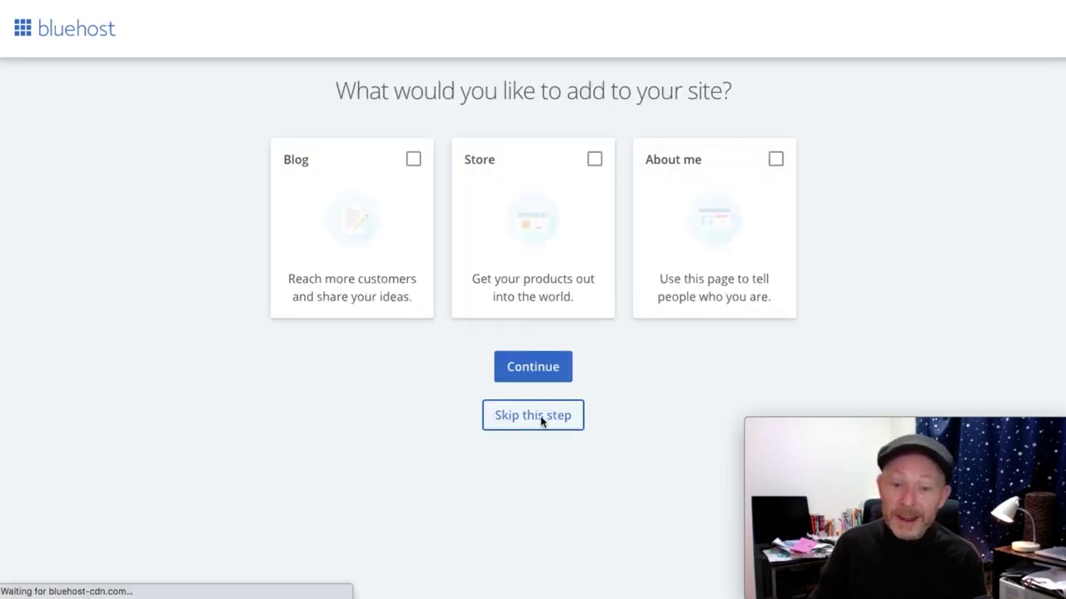
{"action": "left_click", "coordinate": [542, 522]}
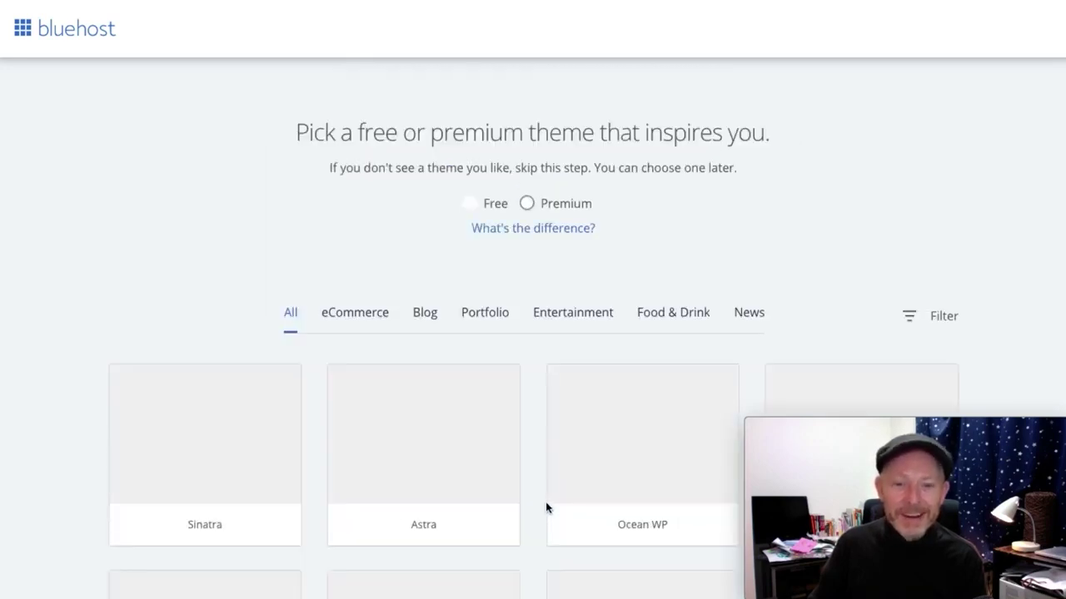
Step: Skip the theme selection and log in to WordPress for the untitled site
{"action": "scroll", "coordinate": [549, 433], "scroll_direction": "down", "scroll_amount": 4}
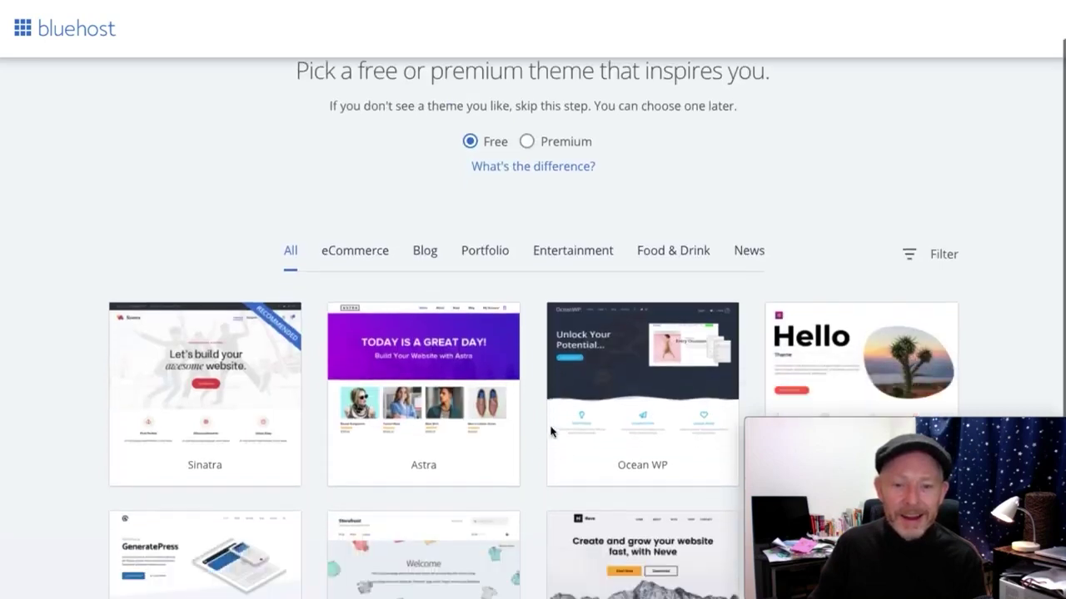
{"action": "left_click", "coordinate": [549, 585]}
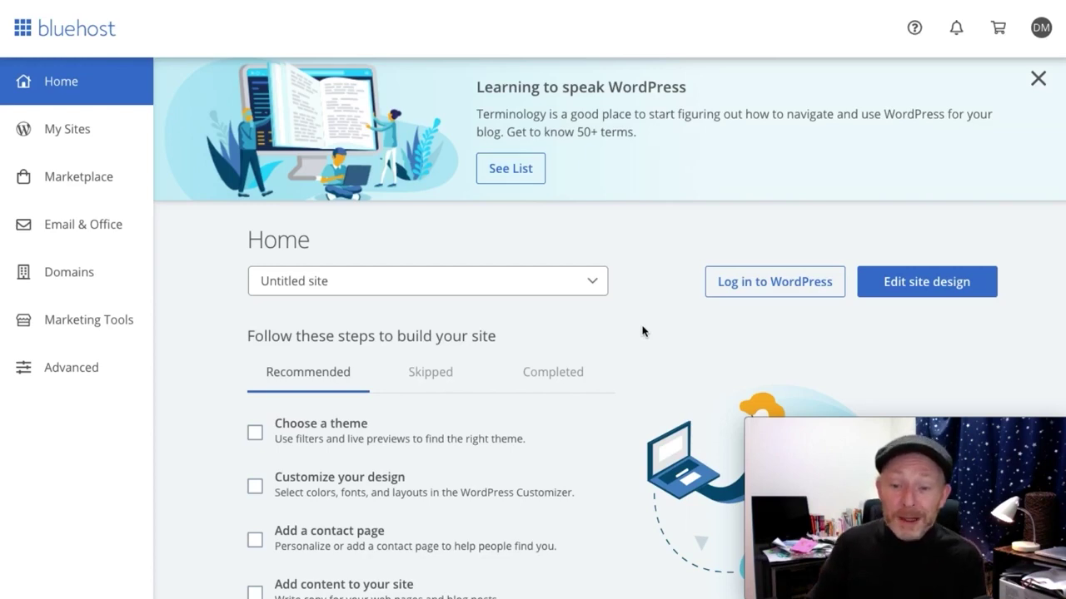
{"action": "left_click", "coordinate": [735, 281]}
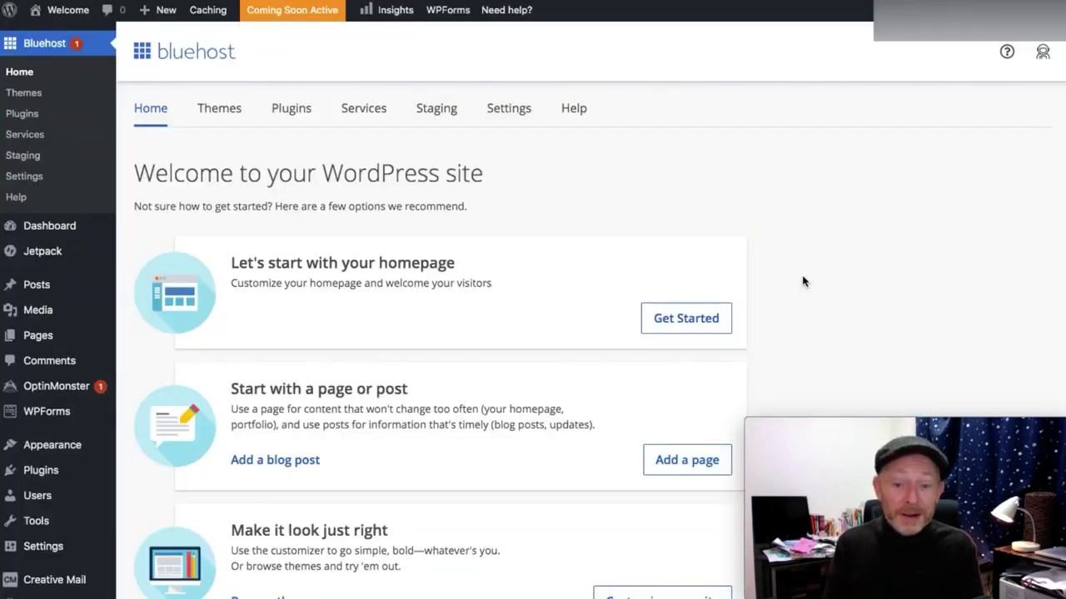
Step: Launch the site to remove its coming soon message, and log out of WordPress
{"action": "scroll", "coordinate": [803, 281], "scroll_direction": "down", "scroll_amount": 5}
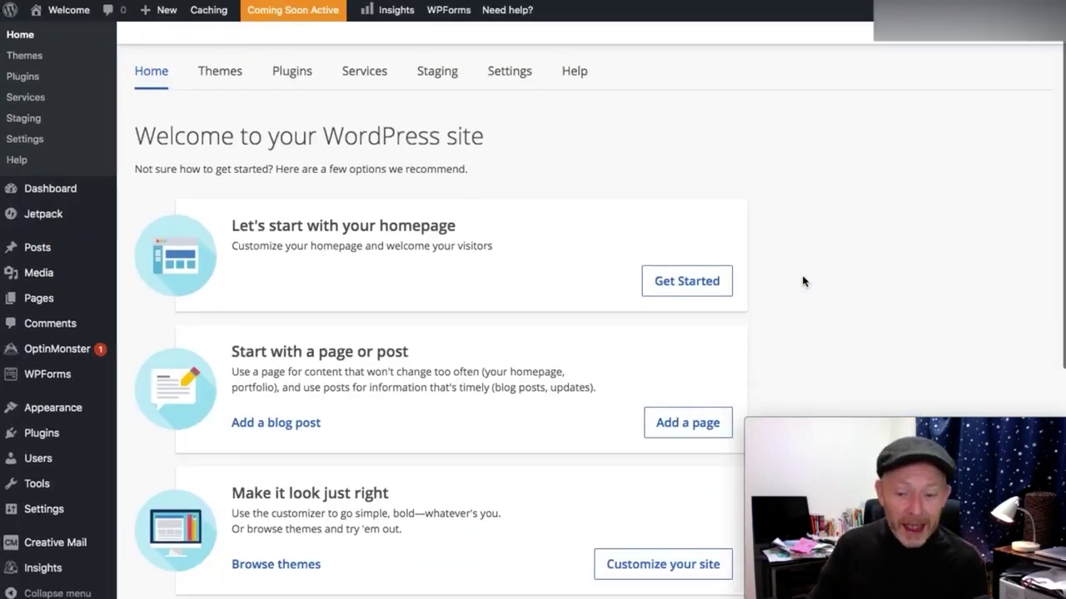
{"action": "scroll", "coordinate": [745, 240], "scroll_direction": "down", "scroll_amount": 5}
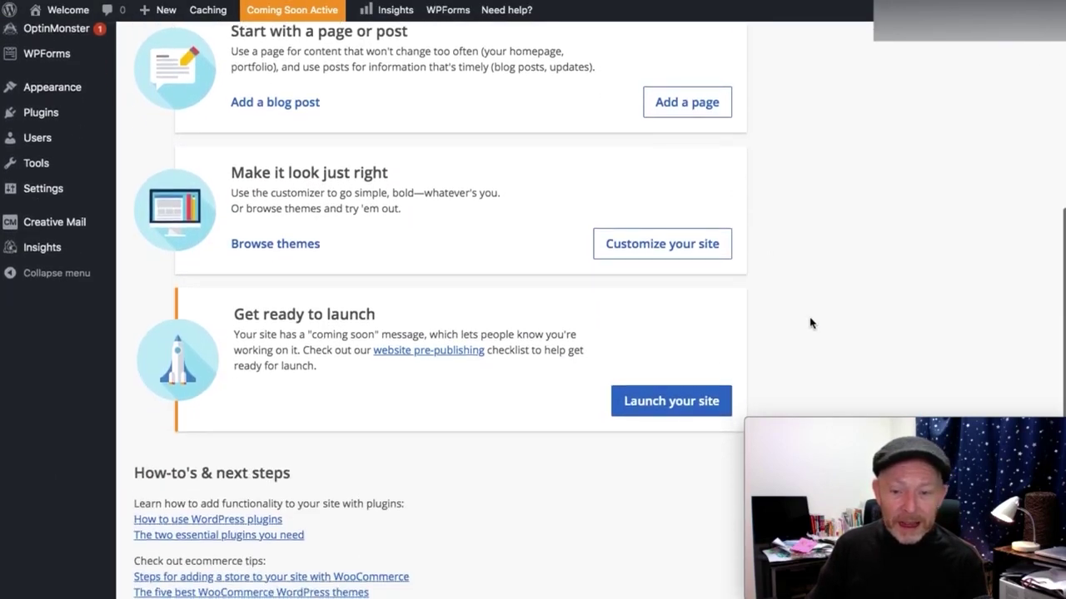
{"action": "left_click", "coordinate": [704, 403]}
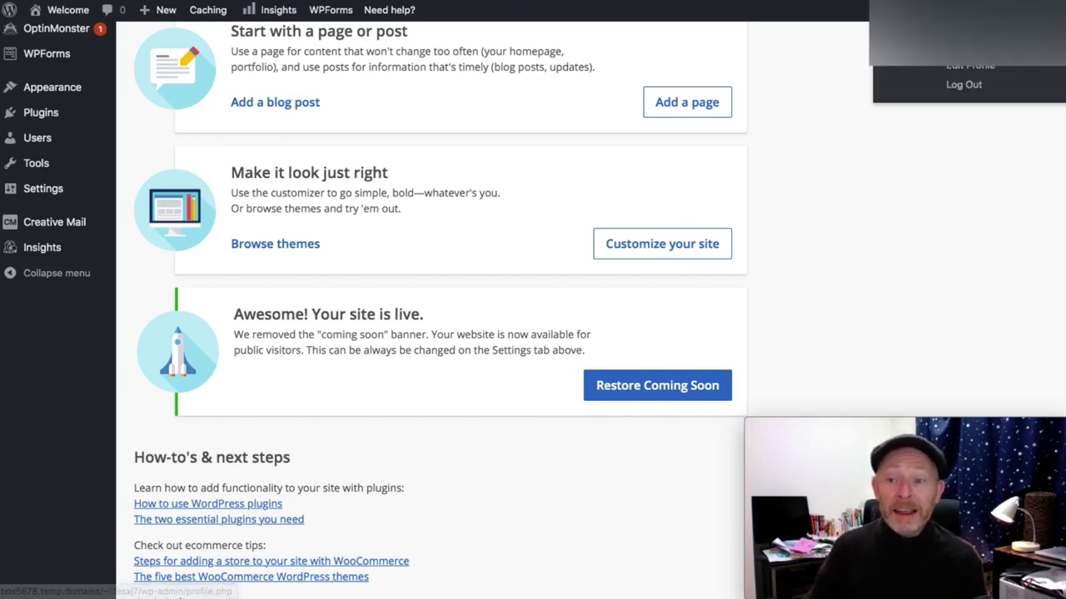
{"action": "left_click", "coordinate": [897, 90]}
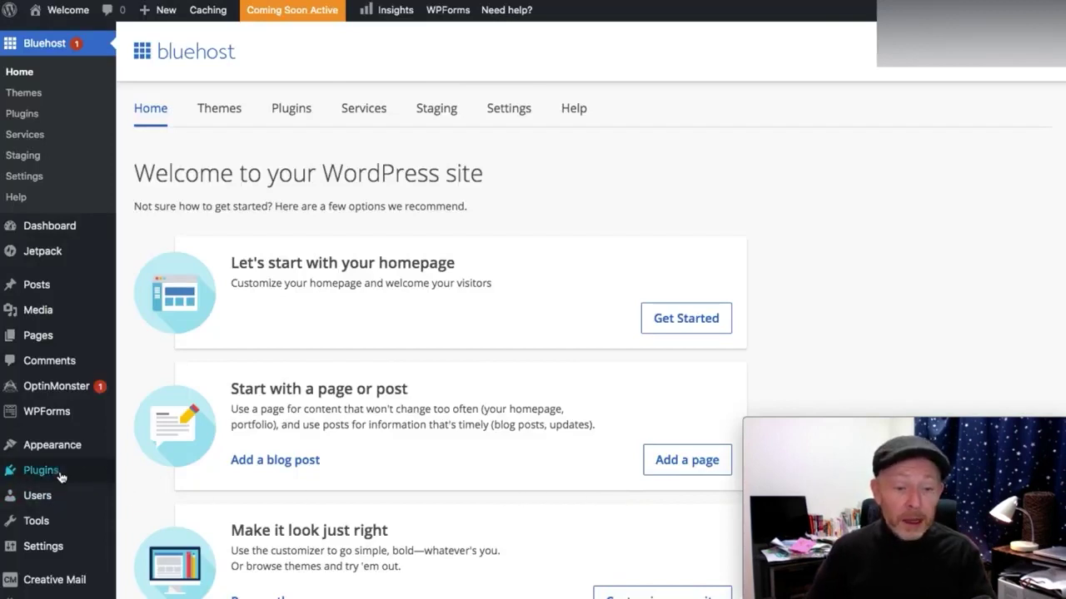
Step: Open the page for adding new plugins and dismiss the WPForms and OptinMonster notices
{"action": "mouse_move", "coordinate": [60, 475]}
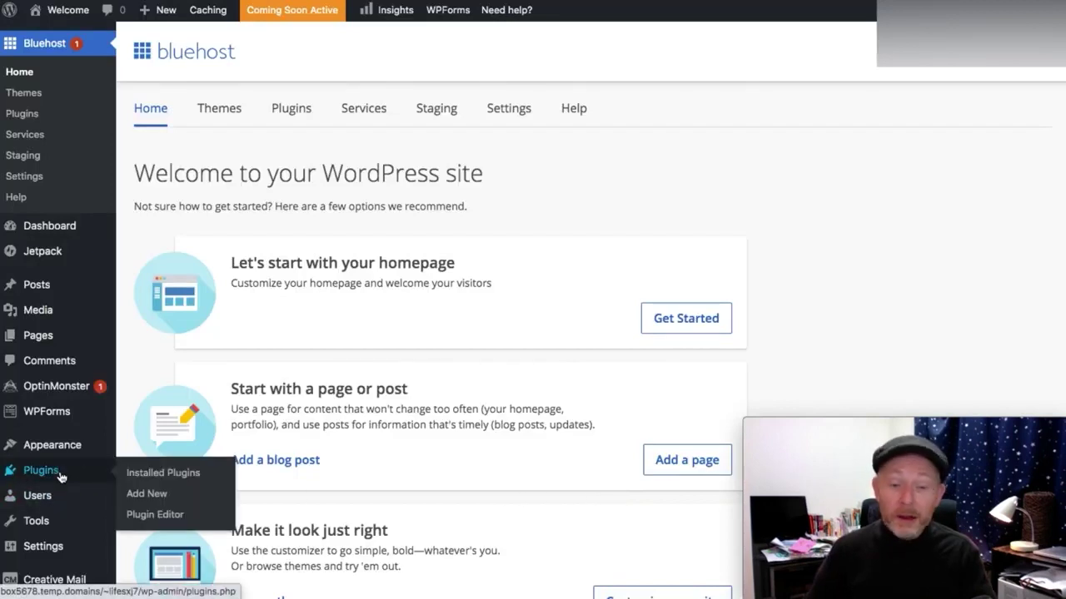
{"action": "left_click", "coordinate": [150, 495]}
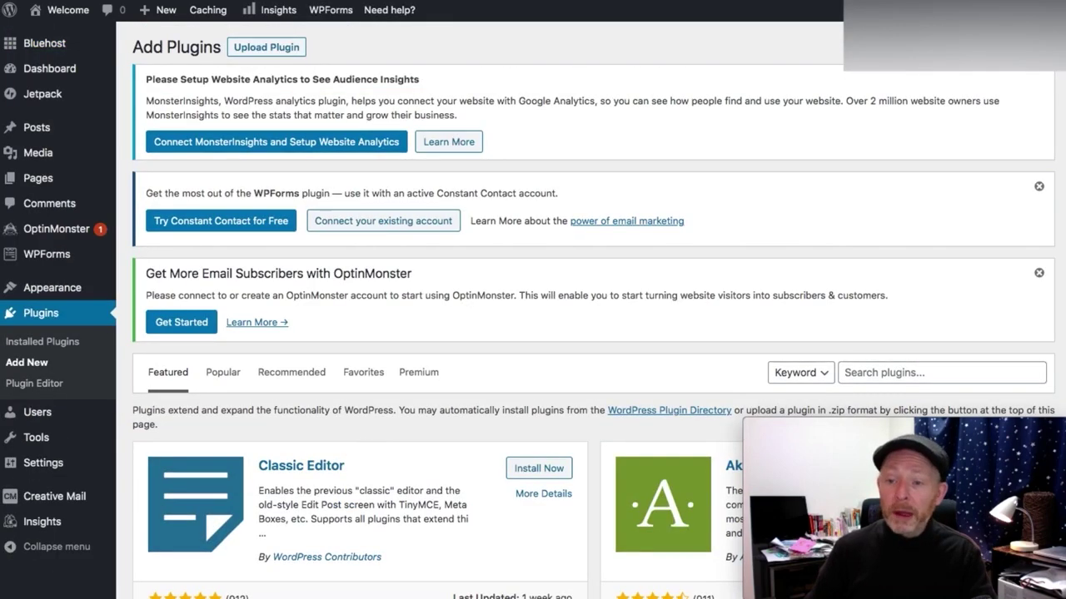
{"action": "left_click", "coordinate": [1039, 188]}
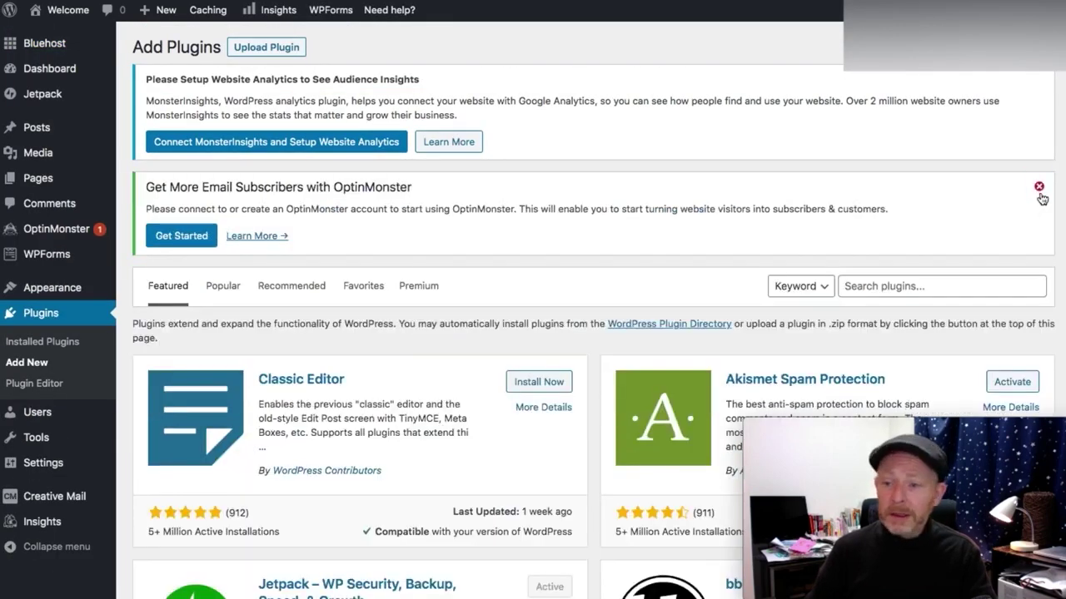
{"action": "left_click", "coordinate": [1039, 185]}
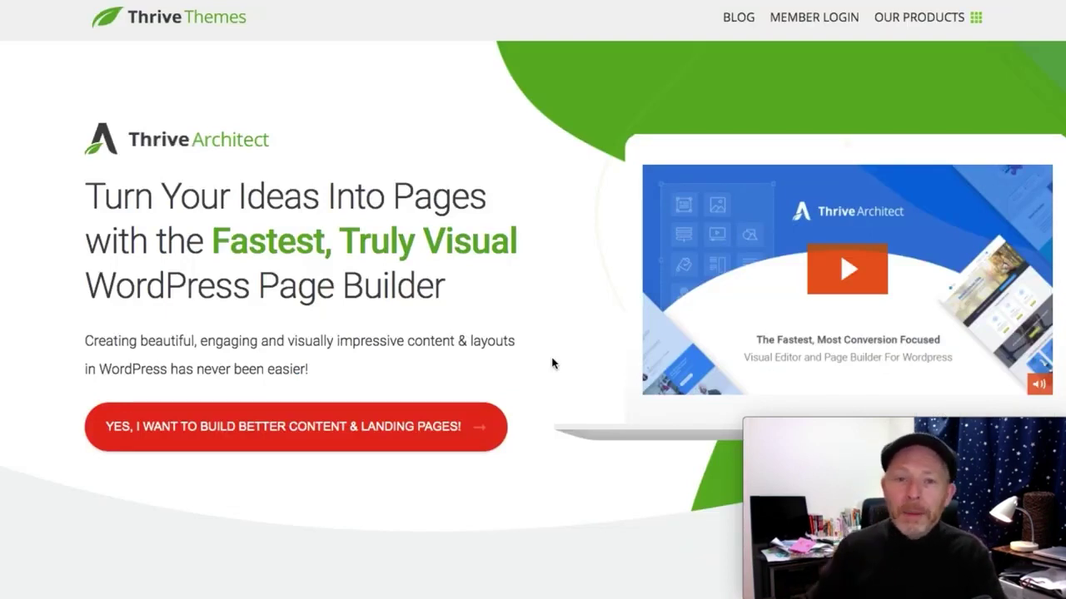
Step: Switch to the Thrive Themes site, review the Thrive Architect product page and go to its purchase offers
{"action": "scroll", "coordinate": [549, 364], "scroll_direction": "down", "scroll_amount": 3}
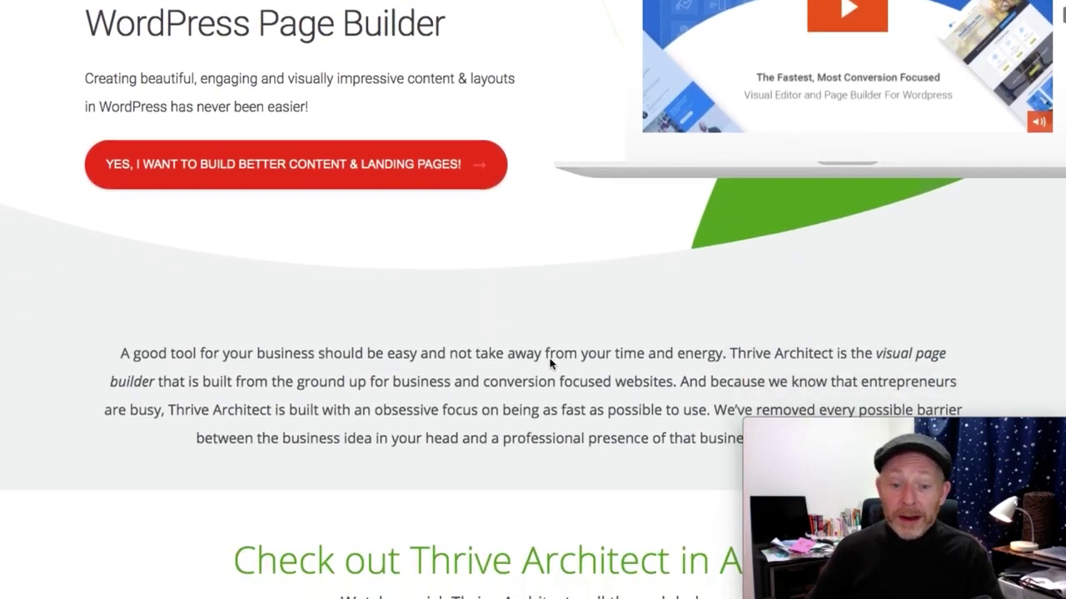
{"action": "scroll", "coordinate": [550, 364], "scroll_direction": "down", "scroll_amount": 9}
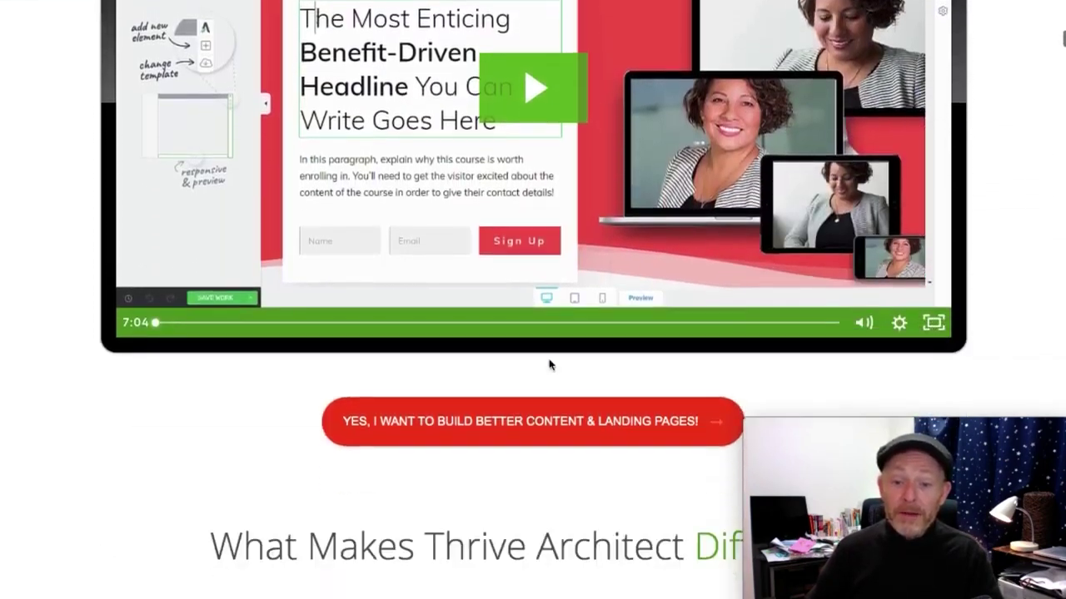
{"action": "scroll", "coordinate": [550, 364], "scroll_direction": "down", "scroll_amount": 12}
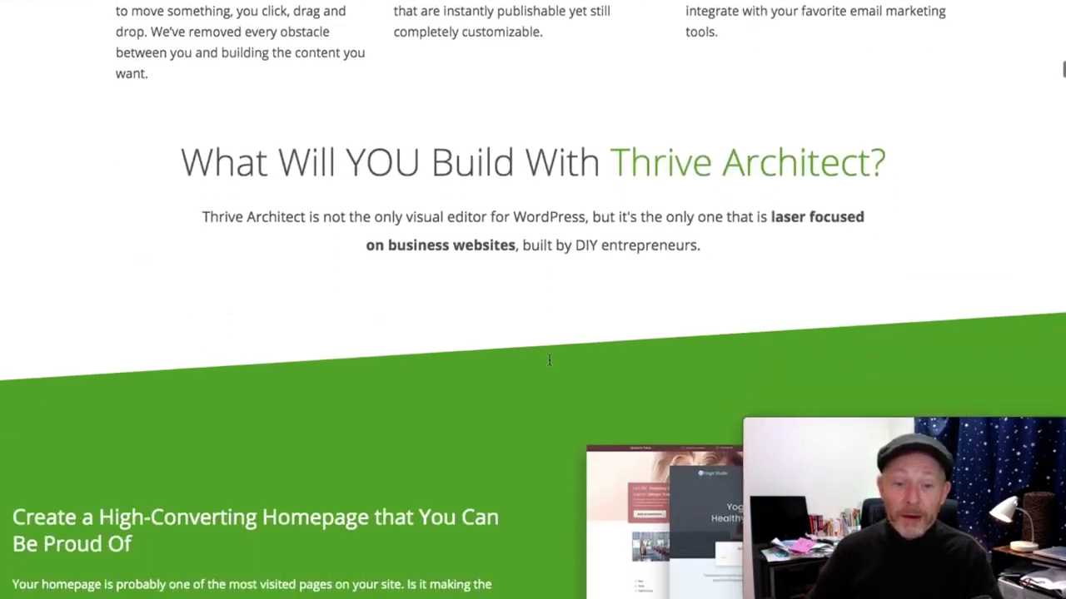
{"action": "scroll", "coordinate": [548, 360], "scroll_direction": "down", "scroll_amount": 13}
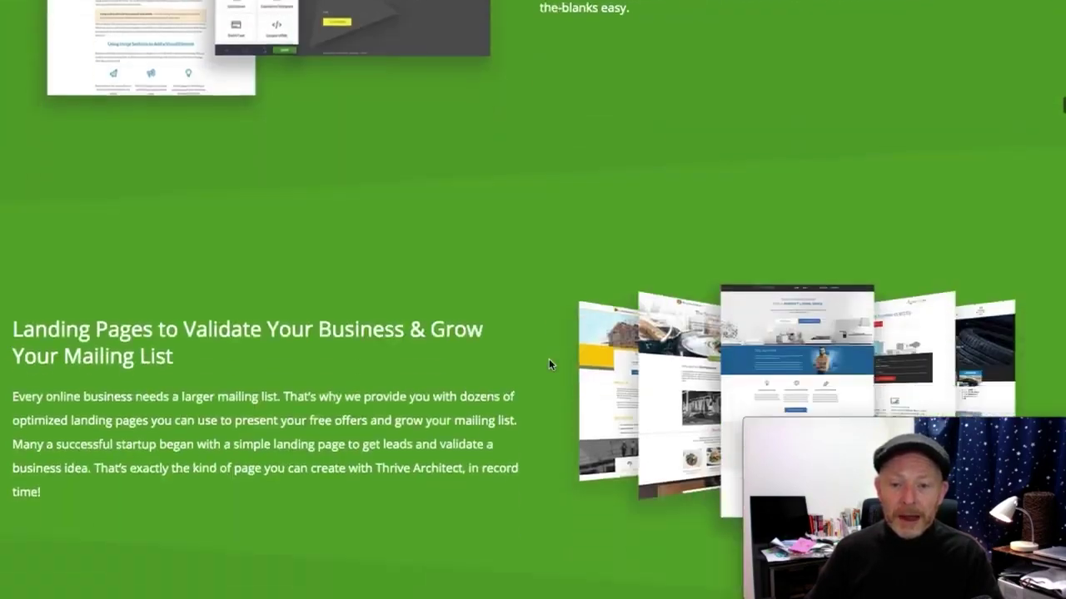
{"action": "scroll", "coordinate": [548, 364], "scroll_direction": "up", "scroll_amount": 20}
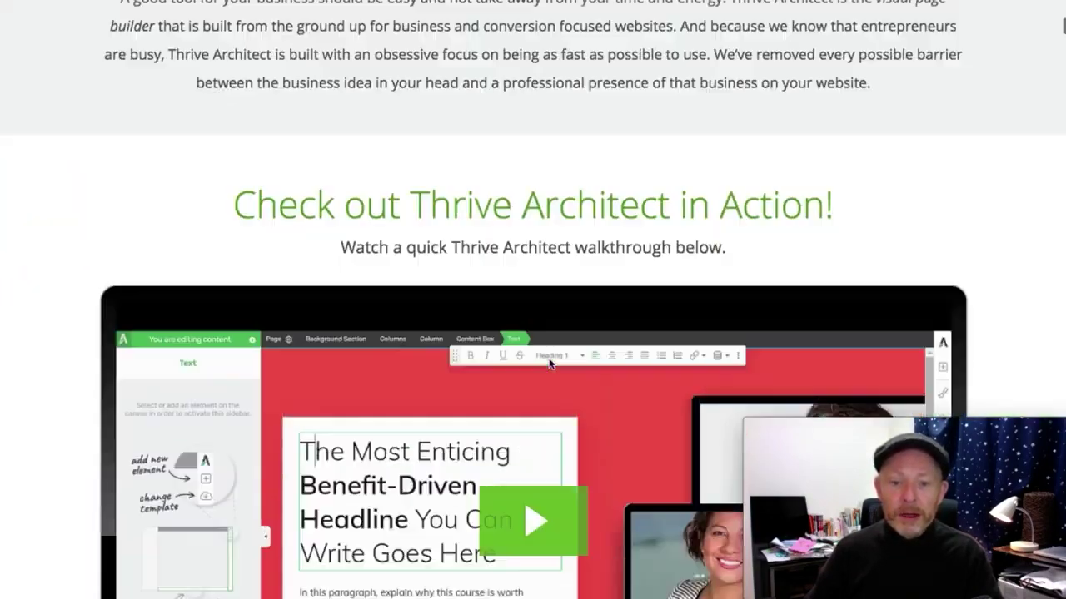
{"action": "scroll", "coordinate": [549, 364], "scroll_direction": "up", "scroll_amount": 10}
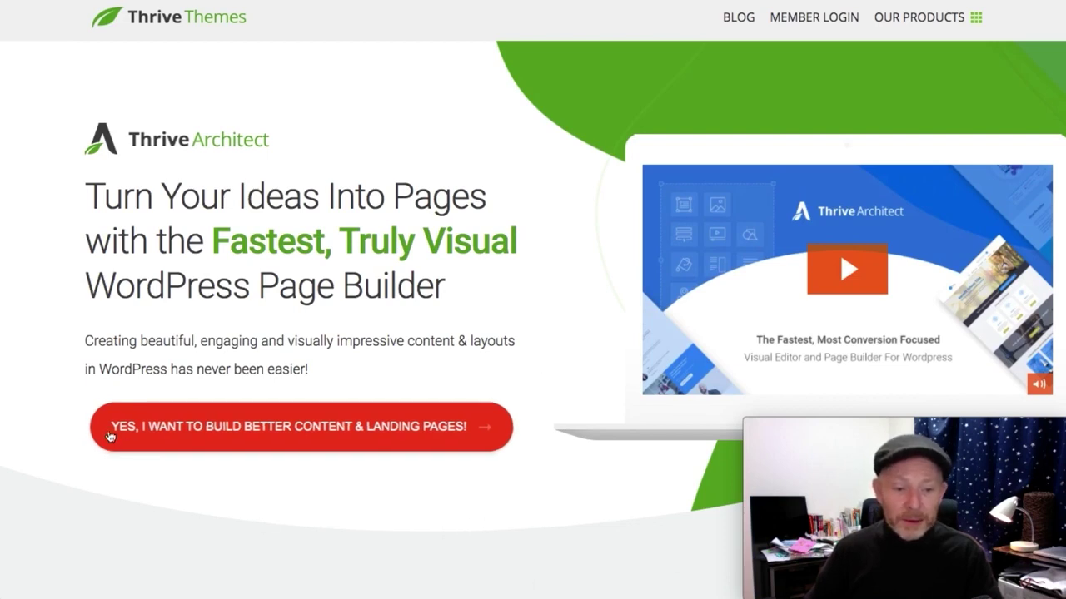
{"action": "left_click", "coordinate": [333, 443]}
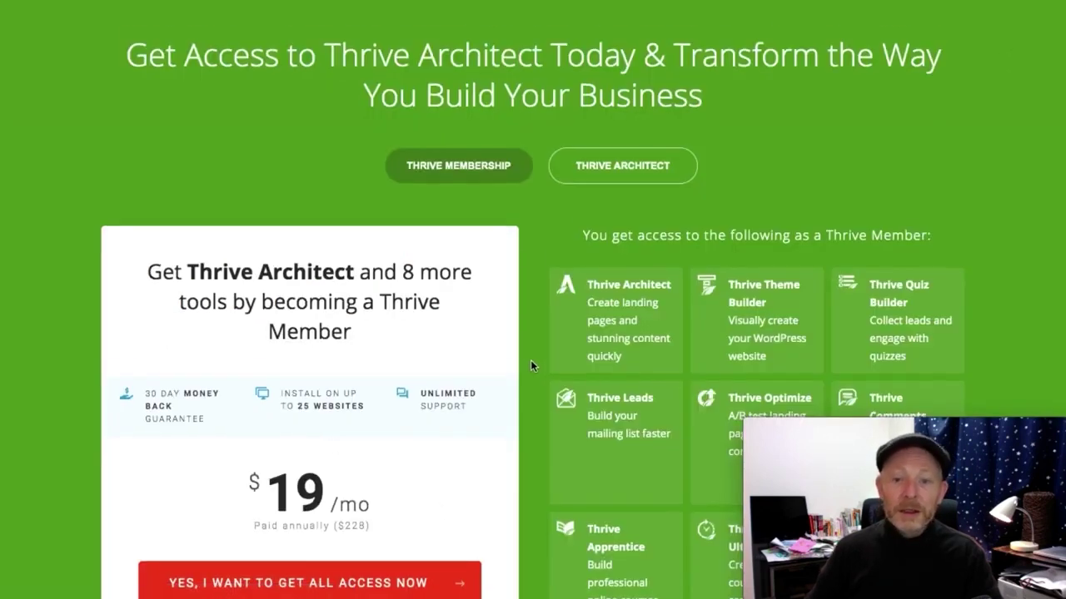
Step: Compare the Thrive Membership offer with the standalone Thrive Architect license packs
{"action": "scroll", "coordinate": [530, 359], "scroll_direction": "down", "scroll_amount": 3}
{"action": "scroll", "coordinate": [529, 360], "scroll_direction": "up", "scroll_amount": 3}
{"action": "scroll", "coordinate": [529, 361], "scroll_direction": "down", "scroll_amount": 2}
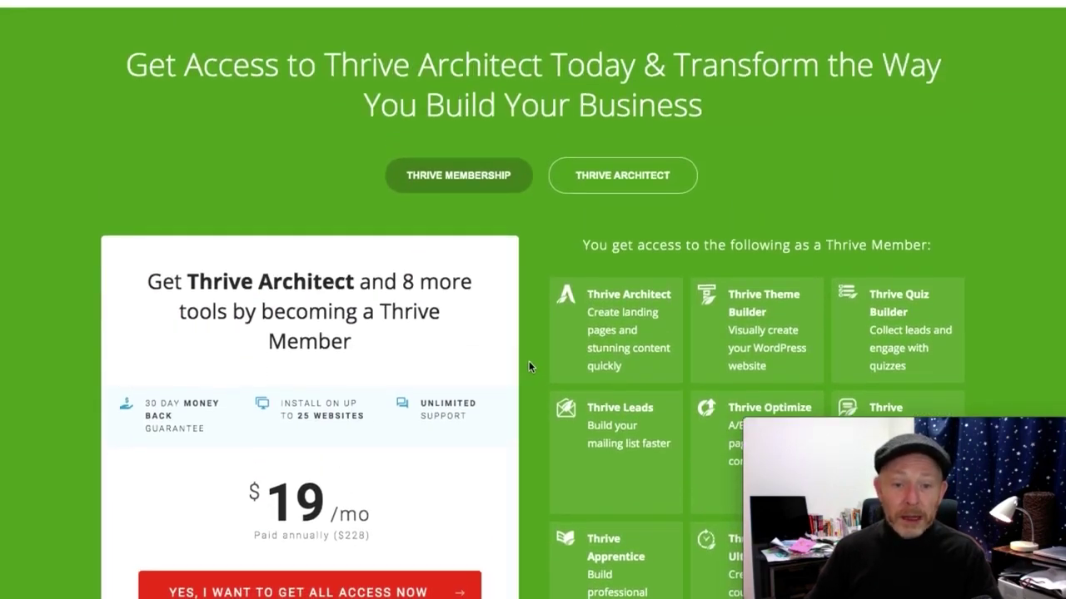
{"action": "scroll", "coordinate": [519, 350], "scroll_direction": "up", "scroll_amount": 1}
{"action": "scroll", "coordinate": [518, 350], "scroll_direction": "down", "scroll_amount": 1}
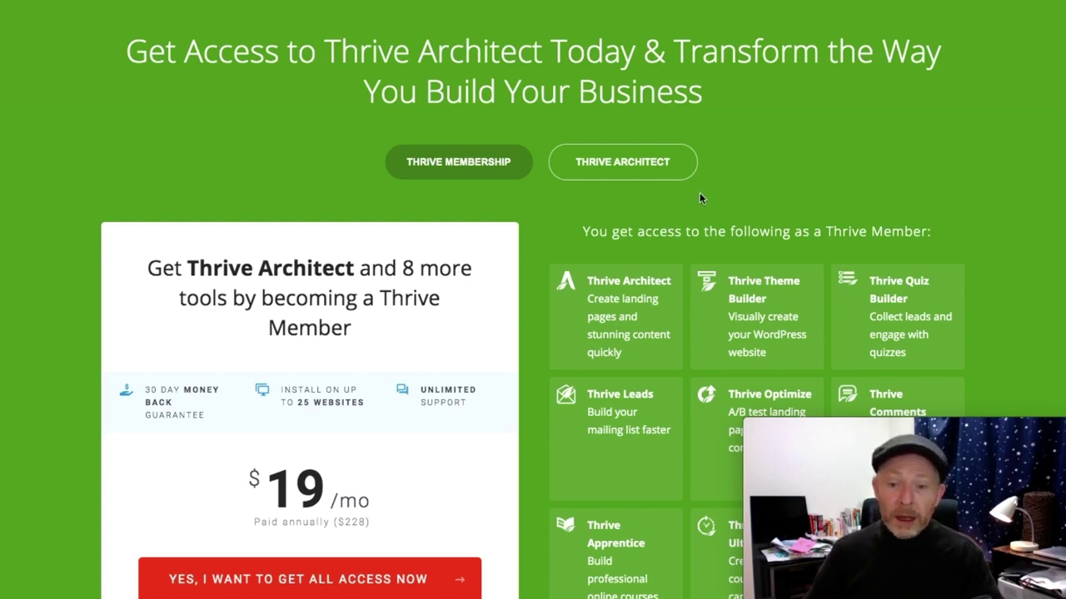
{"action": "left_click", "coordinate": [685, 170]}
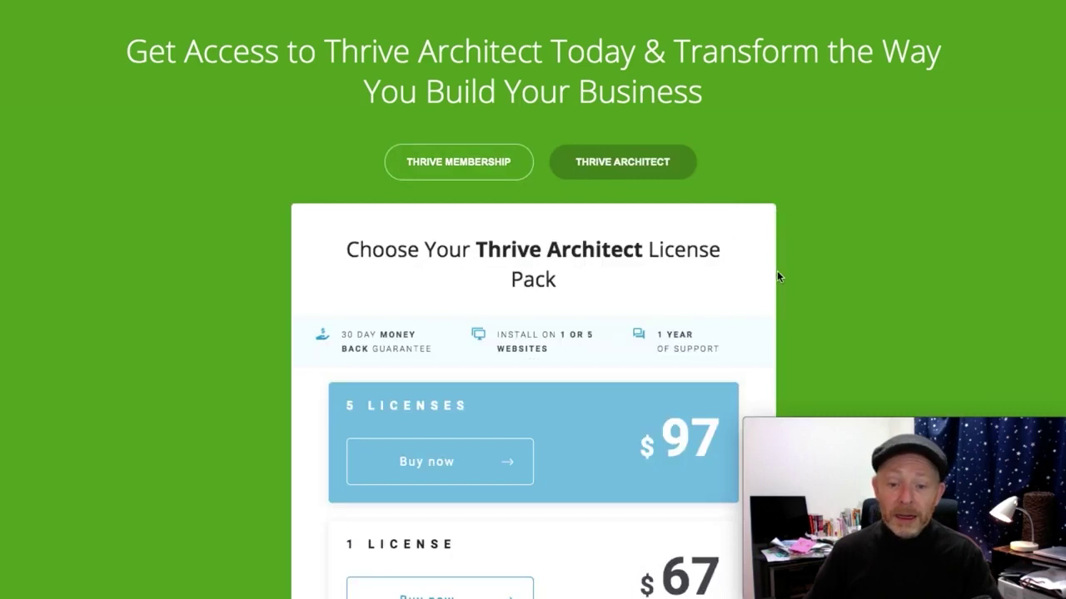
{"action": "scroll", "coordinate": [824, 229], "scroll_direction": "down", "scroll_amount": 4}
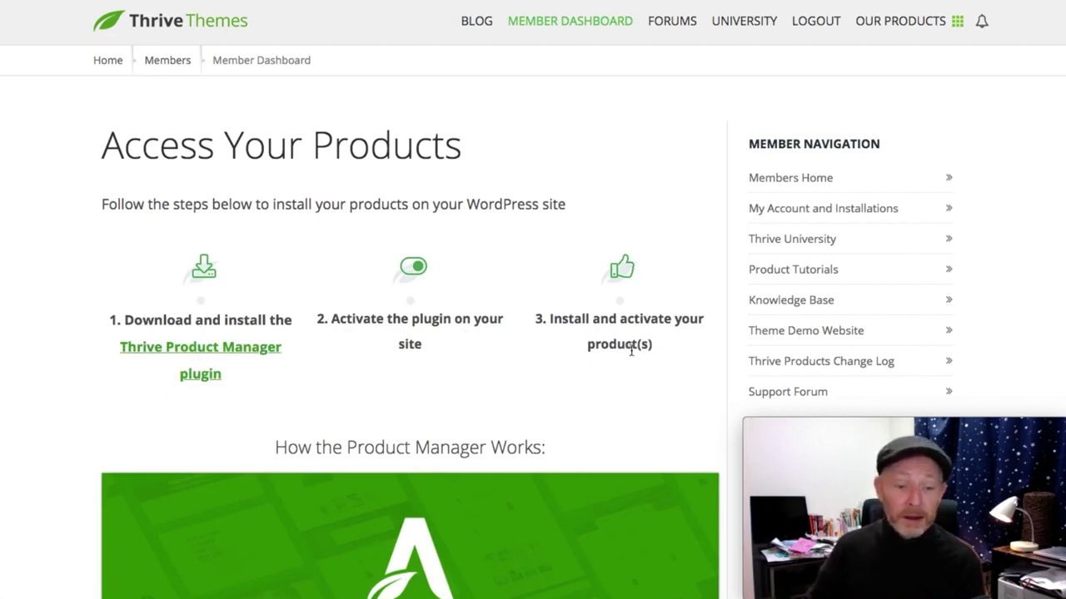
Step: Download the Thrive Product Manager plugin from the member dashboard, then install and activate thrive-product-manager-1.2.4.zip in WordPress
{"action": "left_click", "coordinate": [174, 355]}
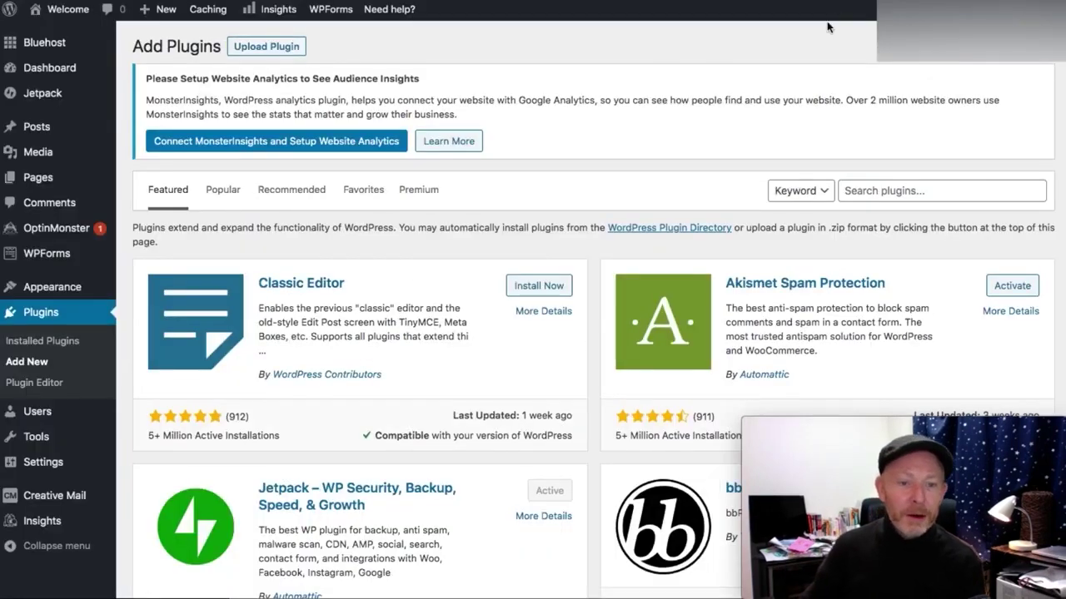
{"action": "left_click", "coordinate": [263, 48]}
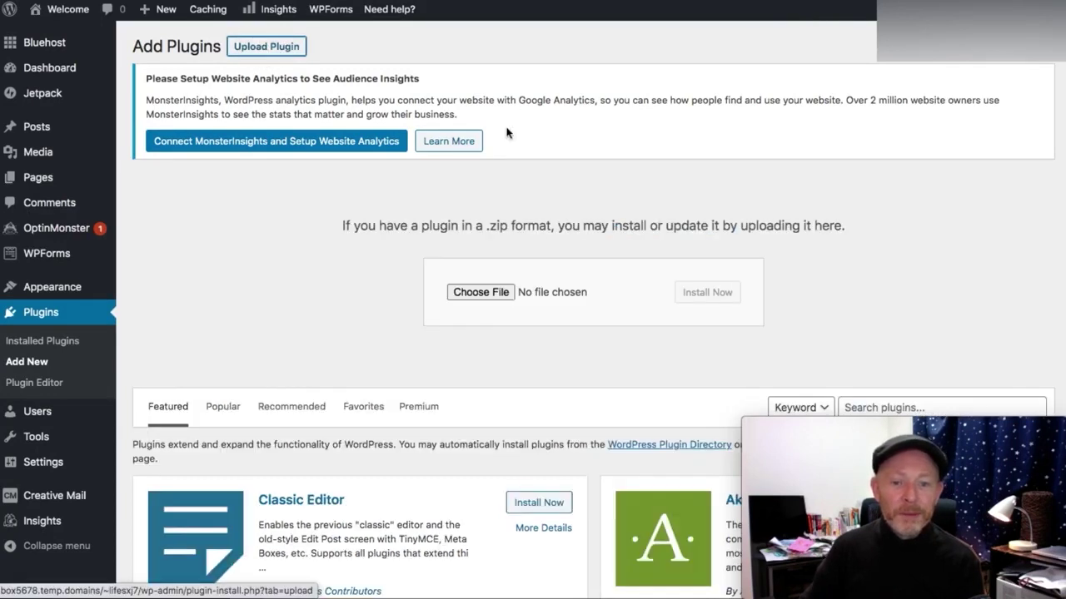
{"action": "left_click", "coordinate": [480, 292]}
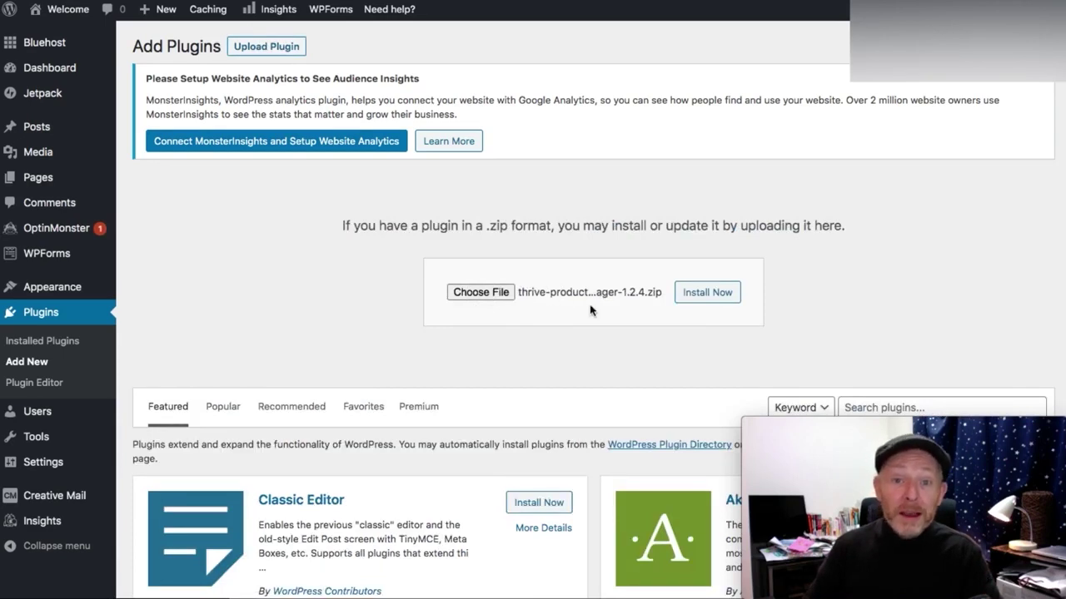
{"action": "left_click", "coordinate": [715, 301]}
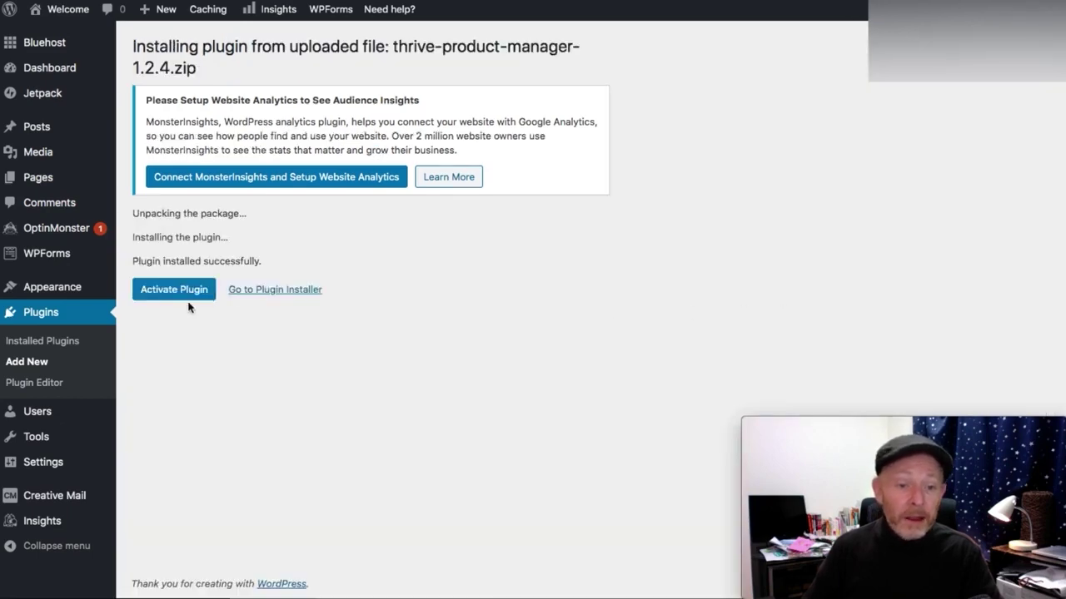
{"action": "left_click", "coordinate": [183, 294]}
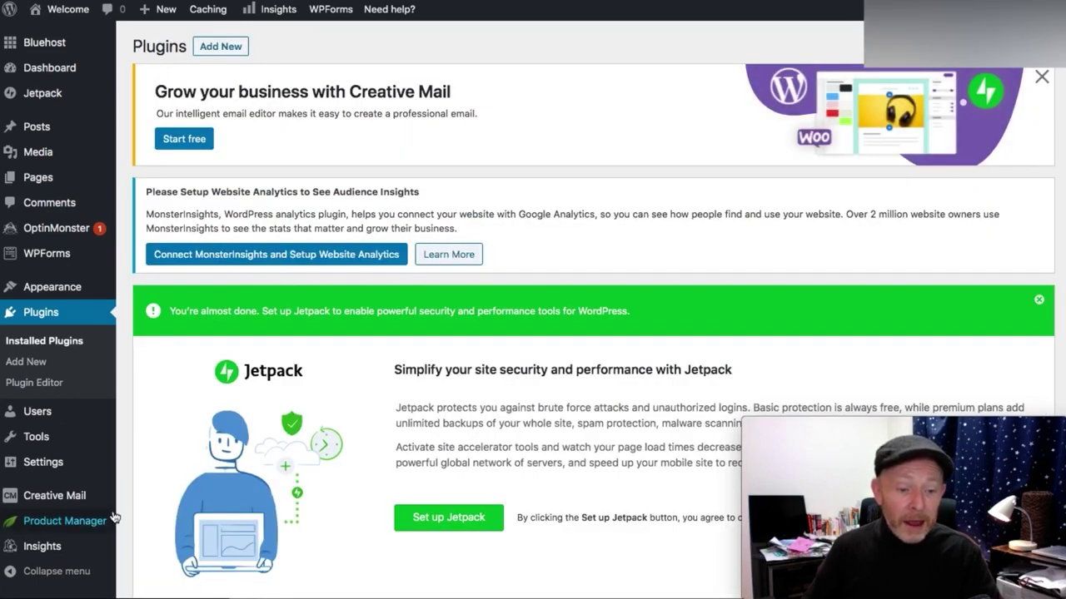
Step: Connect Thrive Product Manager to the Thrive Themes account and install the Thrive Architect plugin
{"action": "left_click", "coordinate": [44, 528]}
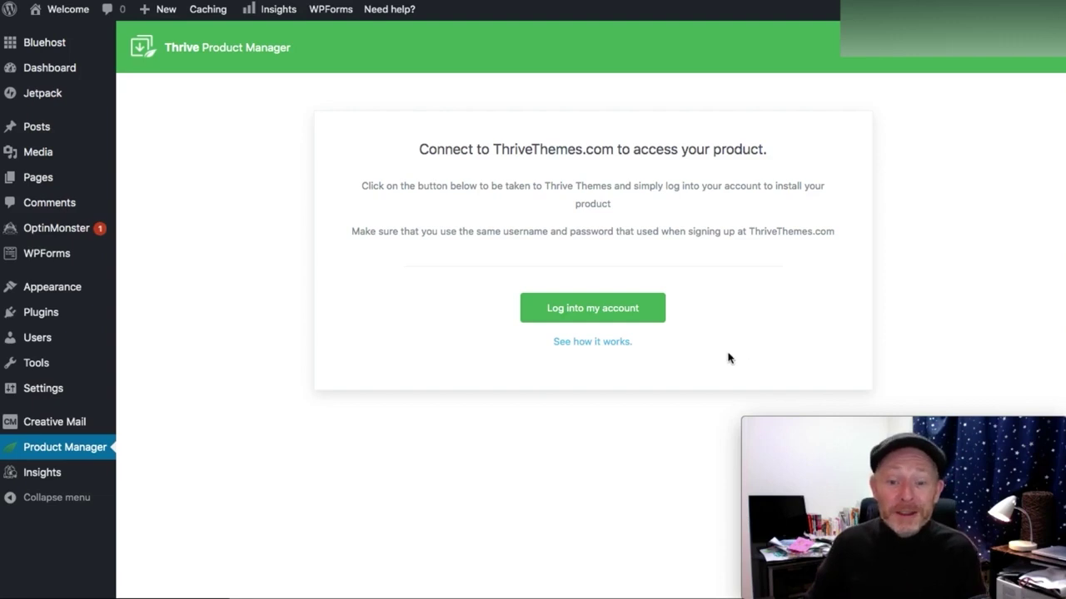
{"action": "left_click", "coordinate": [650, 310]}
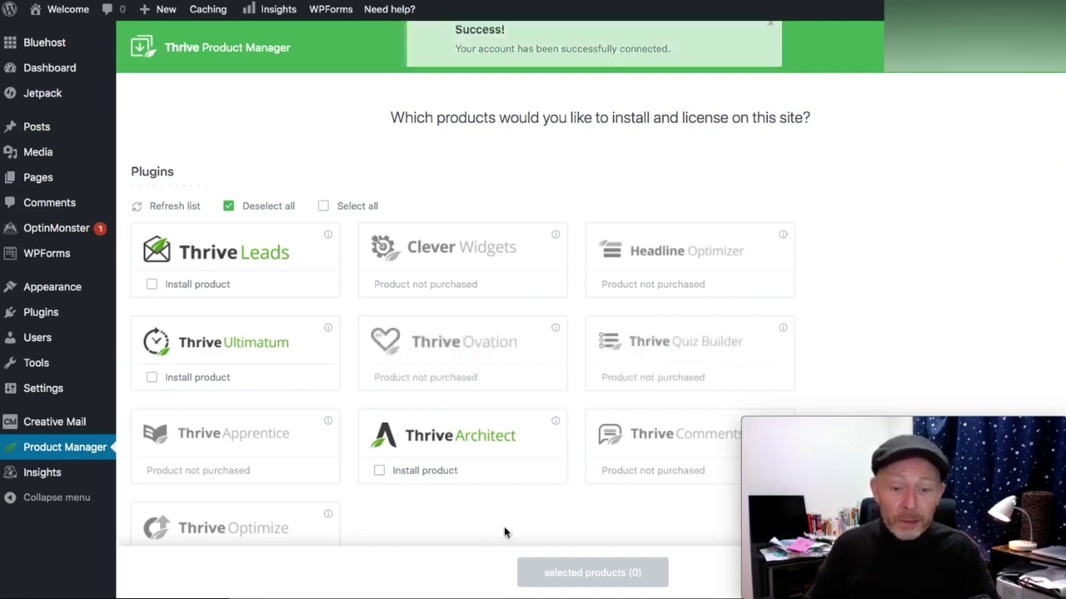
{"action": "left_click", "coordinate": [435, 471]}
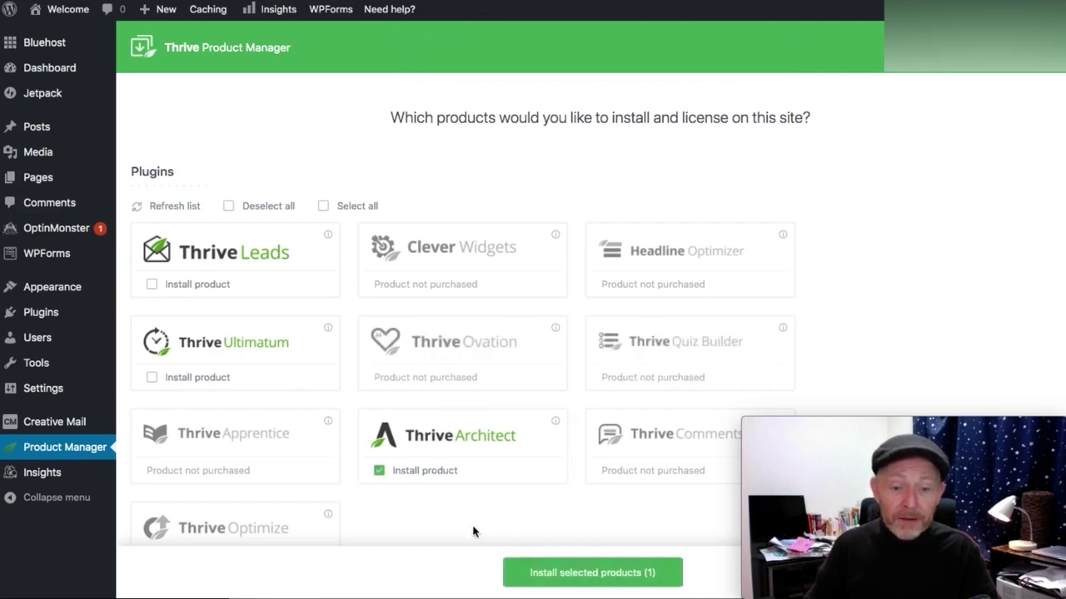
{"action": "left_click", "coordinate": [612, 576]}
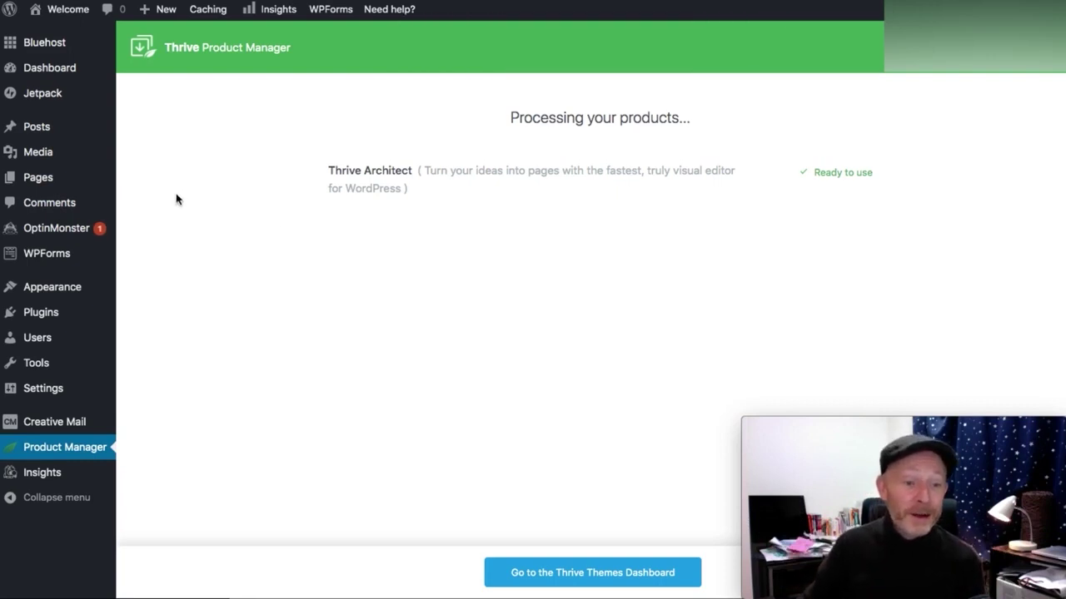
Step: Create a new WordPress page titled "reviewpage" and publish it
{"action": "mouse_move", "coordinate": [64, 186]}
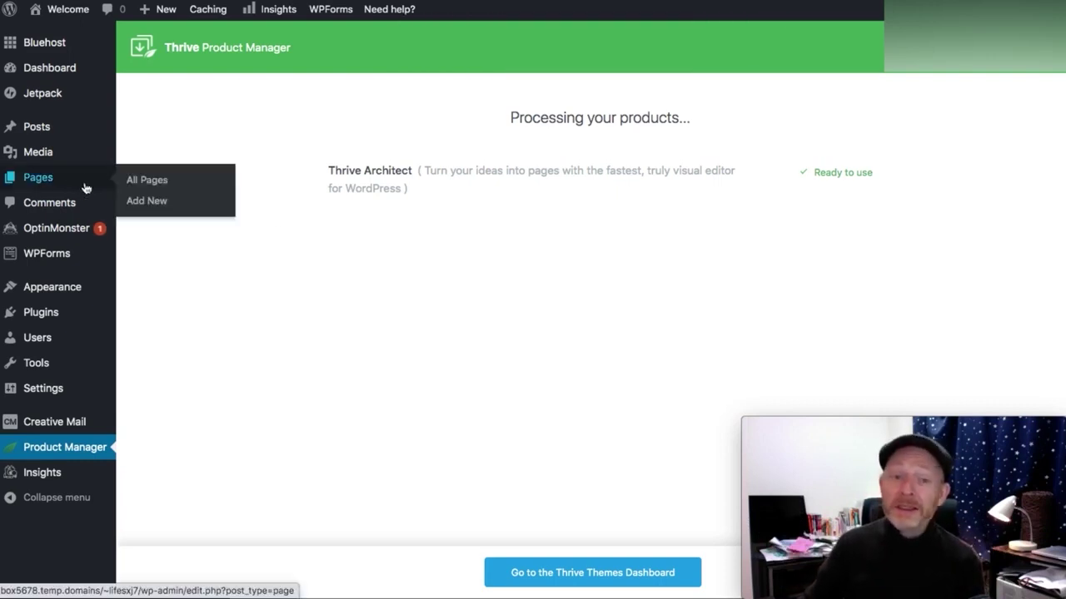
{"action": "left_click", "coordinate": [148, 204]}
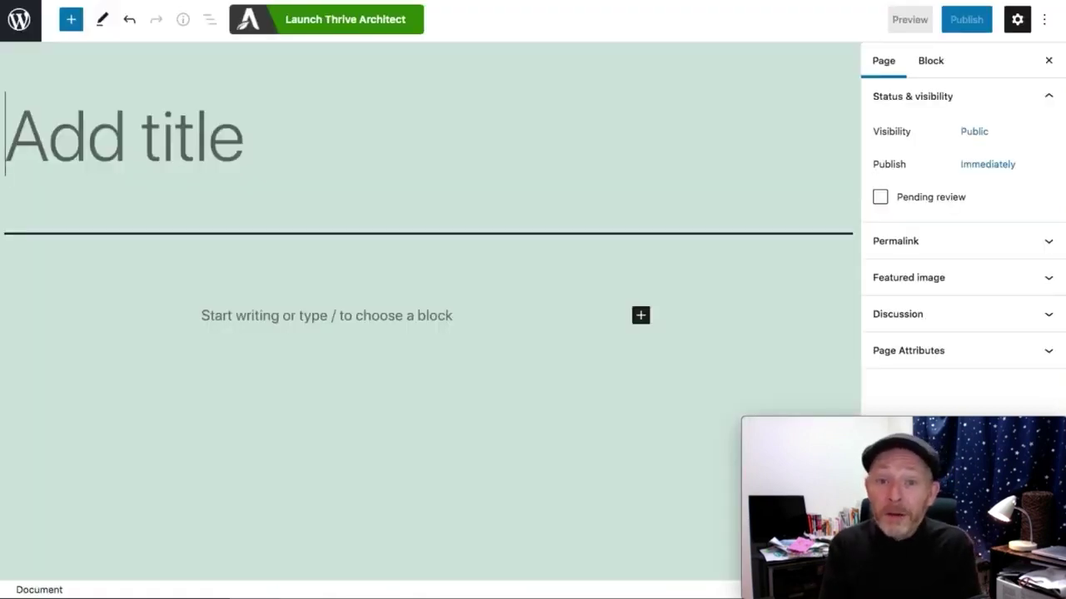
{"action": "type", "text": "reviewpage"}
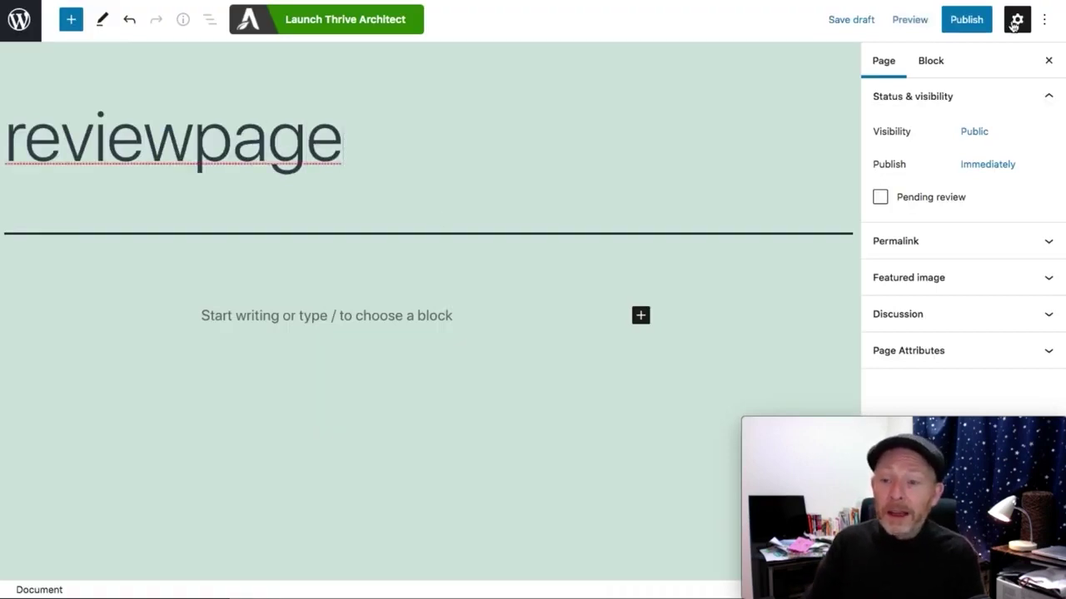
{"action": "left_click", "coordinate": [959, 25]}
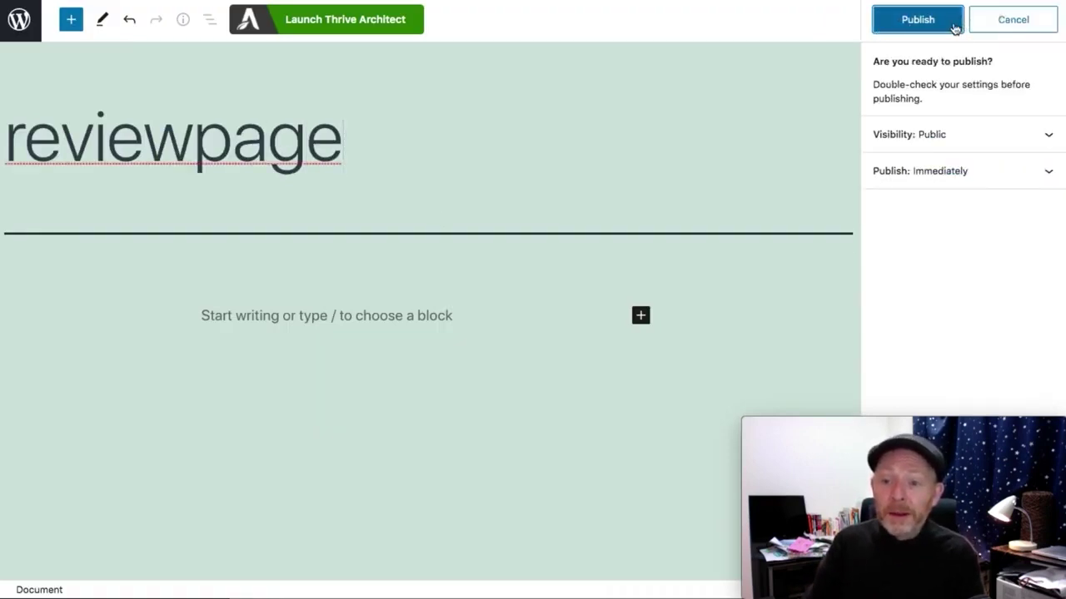
{"action": "left_click", "coordinate": [920, 24]}
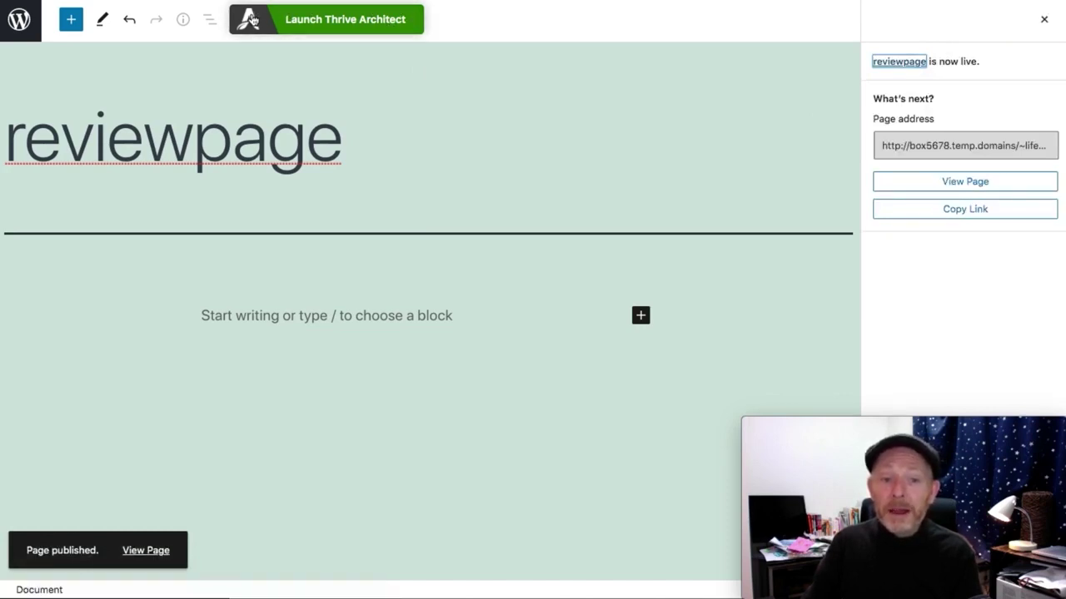
Step: Launch Thrive Architect on the page with the pre-built landing page option and look through the Smart Landing Page templates
{"action": "left_click", "coordinate": [413, 26]}
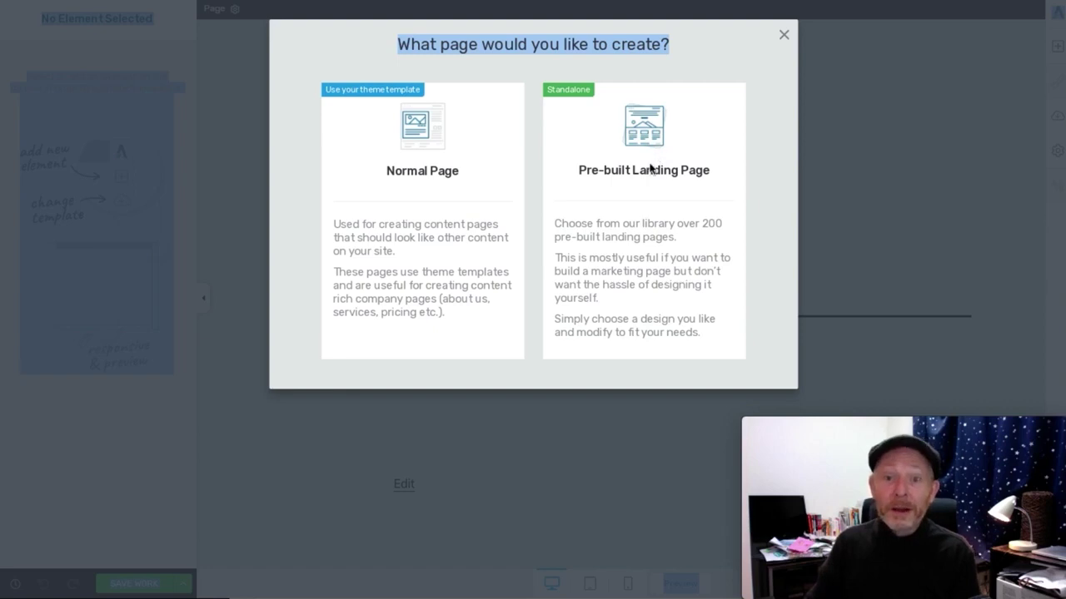
{"action": "left_click", "coordinate": [662, 206]}
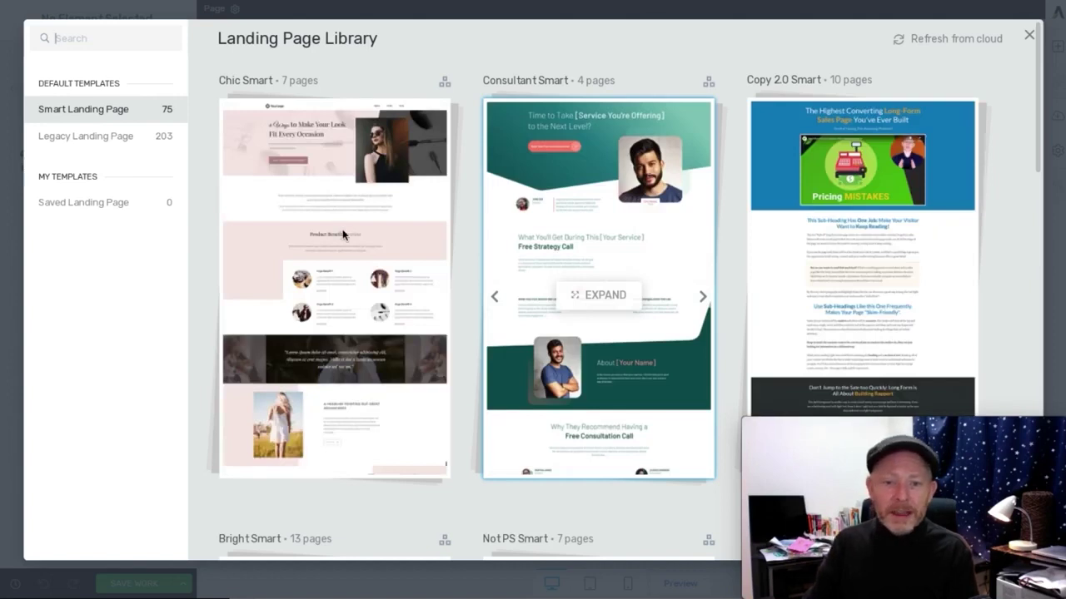
{"action": "scroll", "coordinate": [346, 253], "scroll_direction": "down", "scroll_amount": 3}
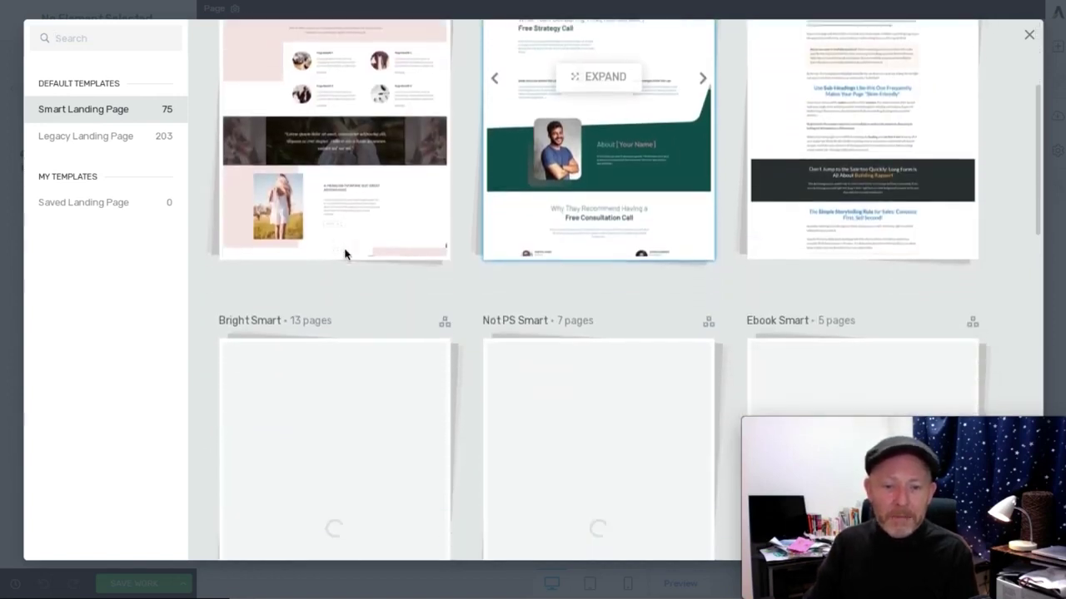
{"action": "scroll", "coordinate": [345, 253], "scroll_direction": "down", "scroll_amount": 2}
{"action": "scroll", "coordinate": [346, 253], "scroll_direction": "down", "scroll_amount": 1}
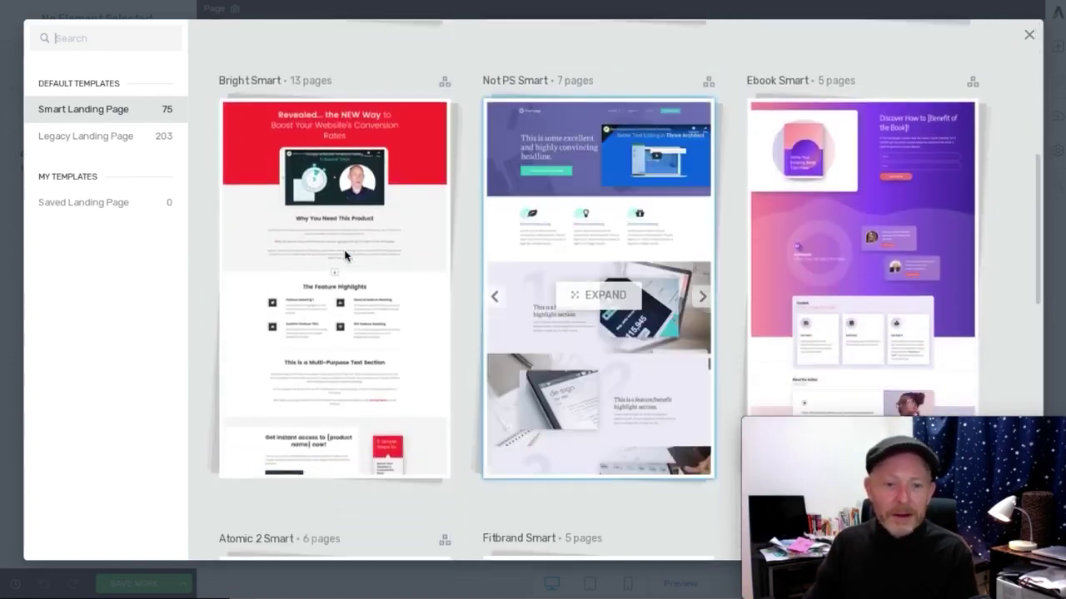
{"action": "scroll", "coordinate": [473, 254], "scroll_direction": "down", "scroll_amount": 4}
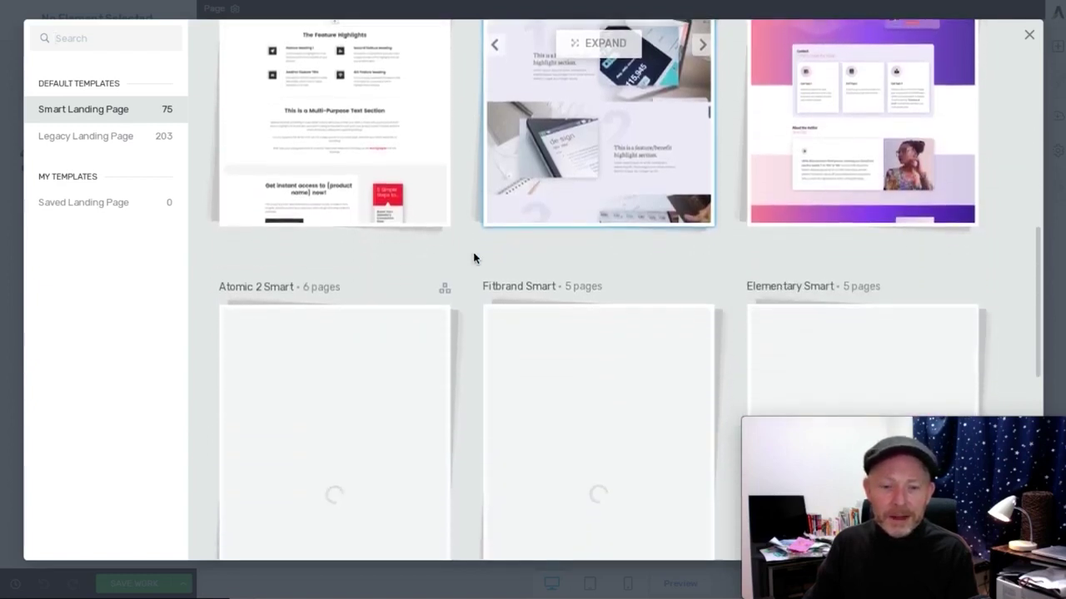
{"action": "scroll", "coordinate": [574, 269], "scroll_direction": "down", "scroll_amount": 3}
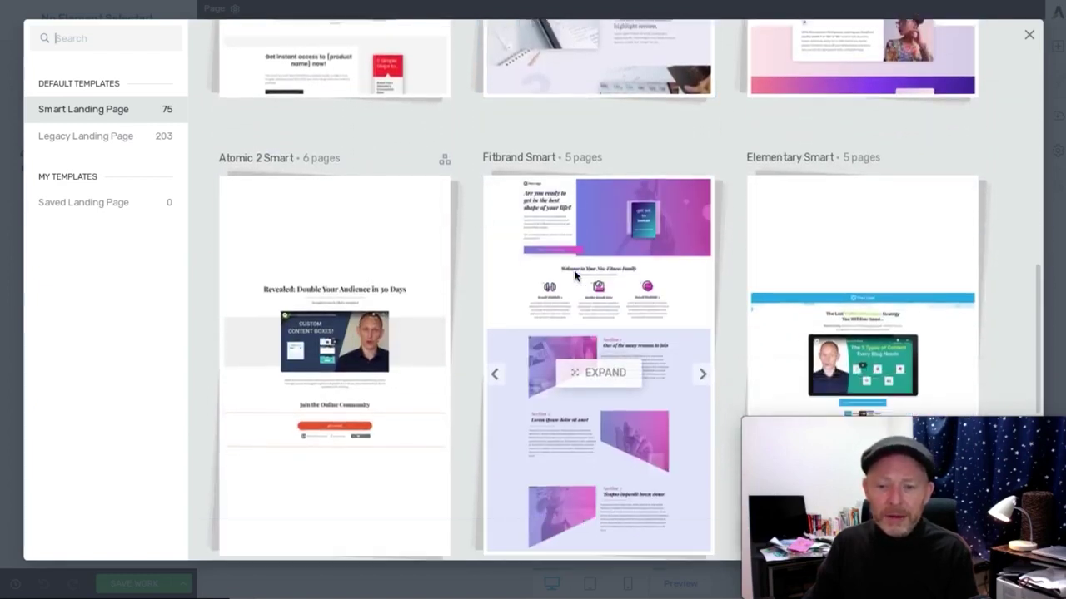
{"action": "scroll", "coordinate": [574, 271], "scroll_direction": "down", "scroll_amount": 2}
{"action": "scroll", "coordinate": [573, 271], "scroll_direction": "up", "scroll_amount": 6}
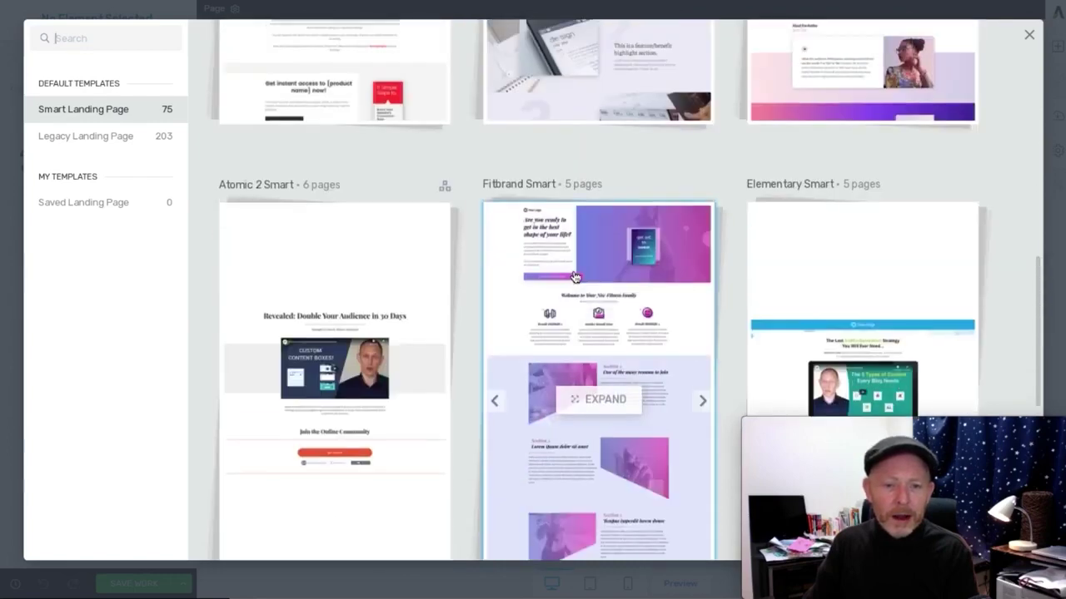
{"action": "scroll", "coordinate": [573, 277], "scroll_direction": "up", "scroll_amount": 5}
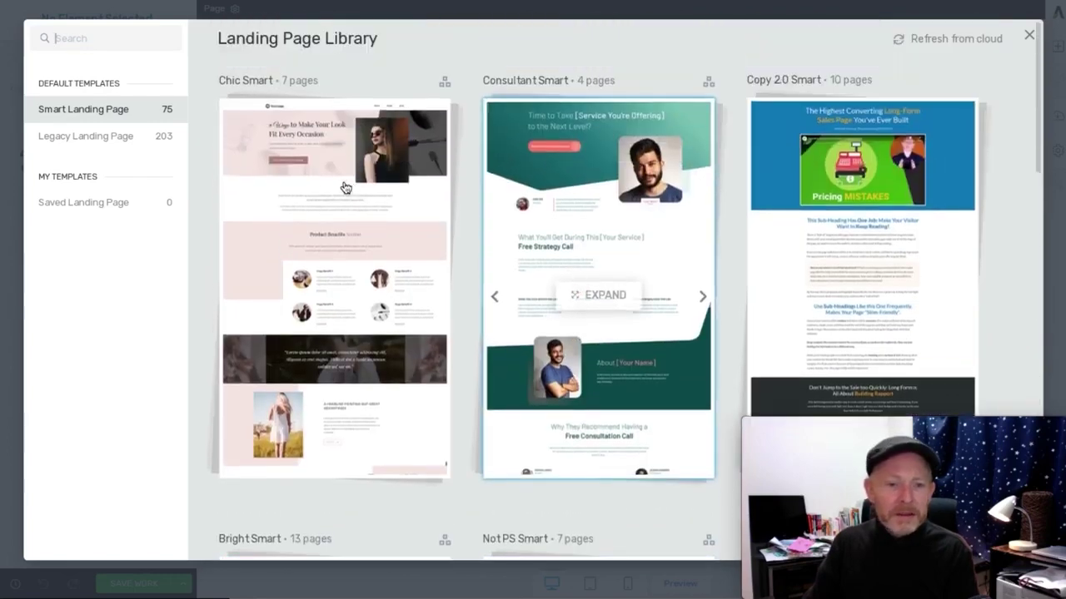
Step: Look through the Legacy Landing Page templates for a set suited to product reviews
{"action": "left_click", "coordinate": [102, 135]}
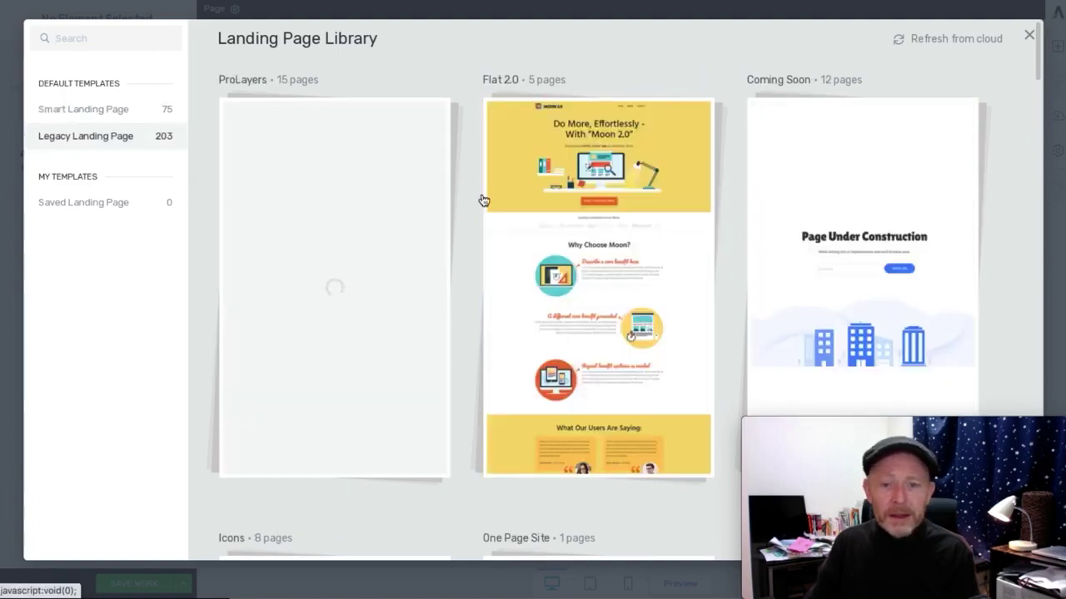
{"action": "scroll", "coordinate": [460, 205], "scroll_direction": "down", "scroll_amount": 2}
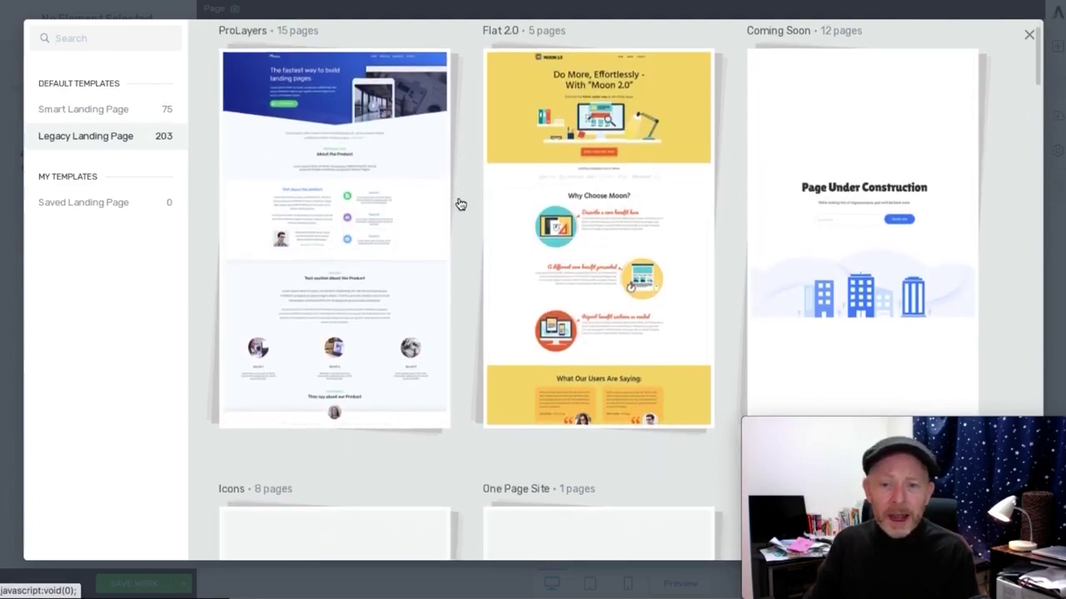
{"action": "scroll", "coordinate": [460, 205], "scroll_direction": "down", "scroll_amount": 10}
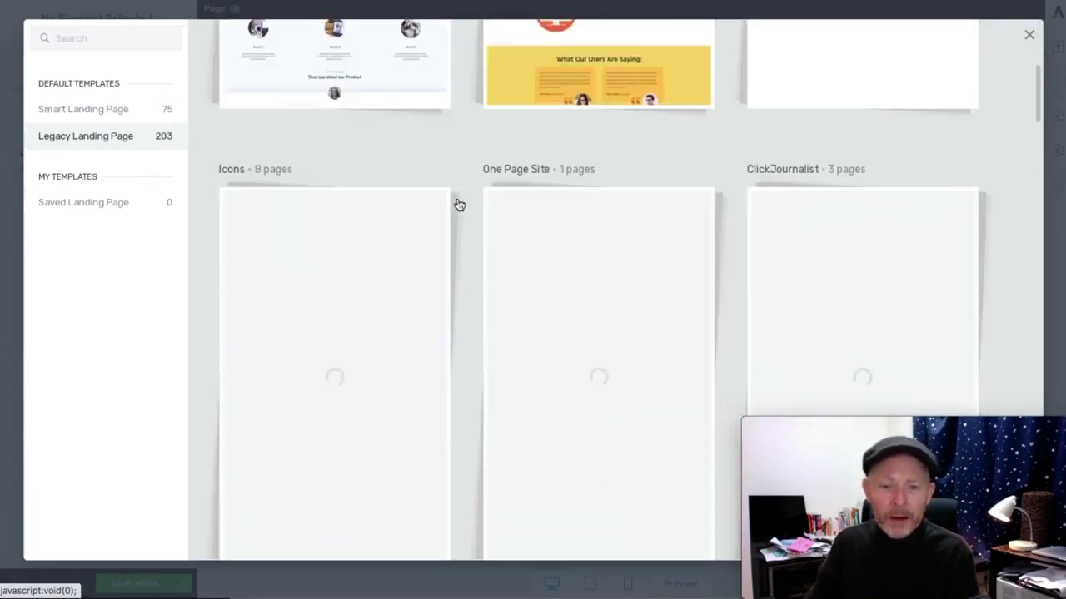
{"action": "scroll", "coordinate": [459, 204], "scroll_direction": "up", "scroll_amount": 3}
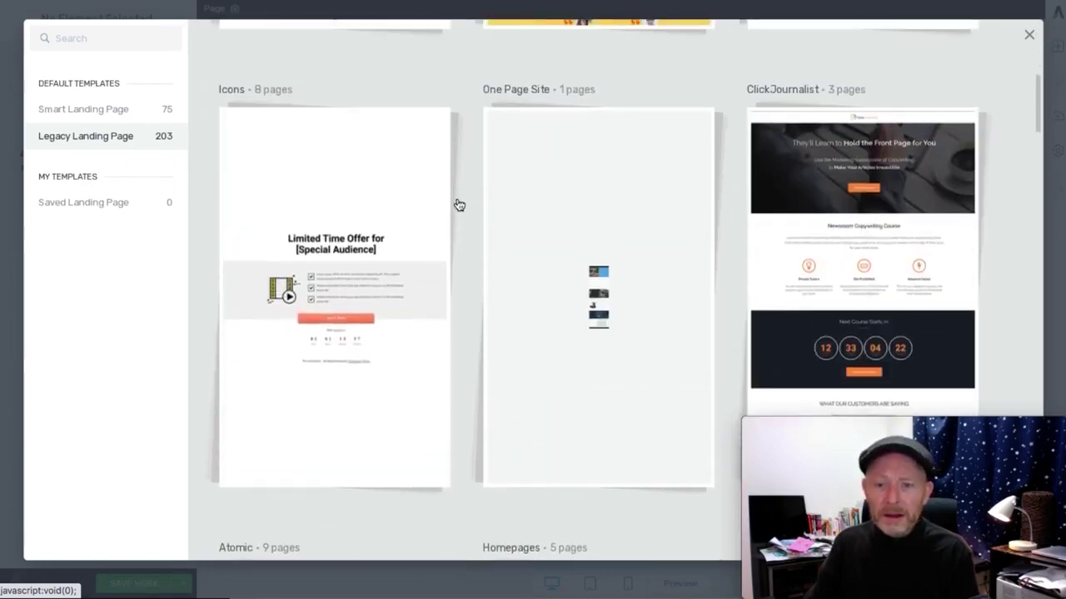
{"action": "scroll", "coordinate": [460, 205], "scroll_direction": "down", "scroll_amount": 4}
{"action": "scroll", "coordinate": [460, 205], "scroll_direction": "down", "scroll_amount": 6}
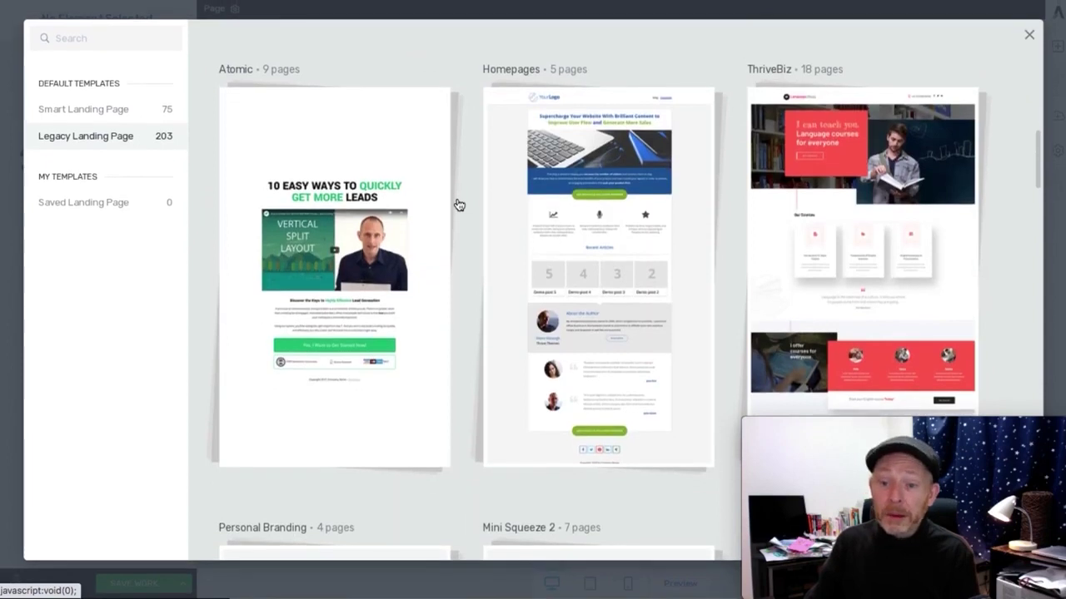
{"action": "scroll", "coordinate": [460, 205], "scroll_direction": "down", "scroll_amount": 6}
{"action": "scroll", "coordinate": [460, 204], "scroll_direction": "down", "scroll_amount": 3}
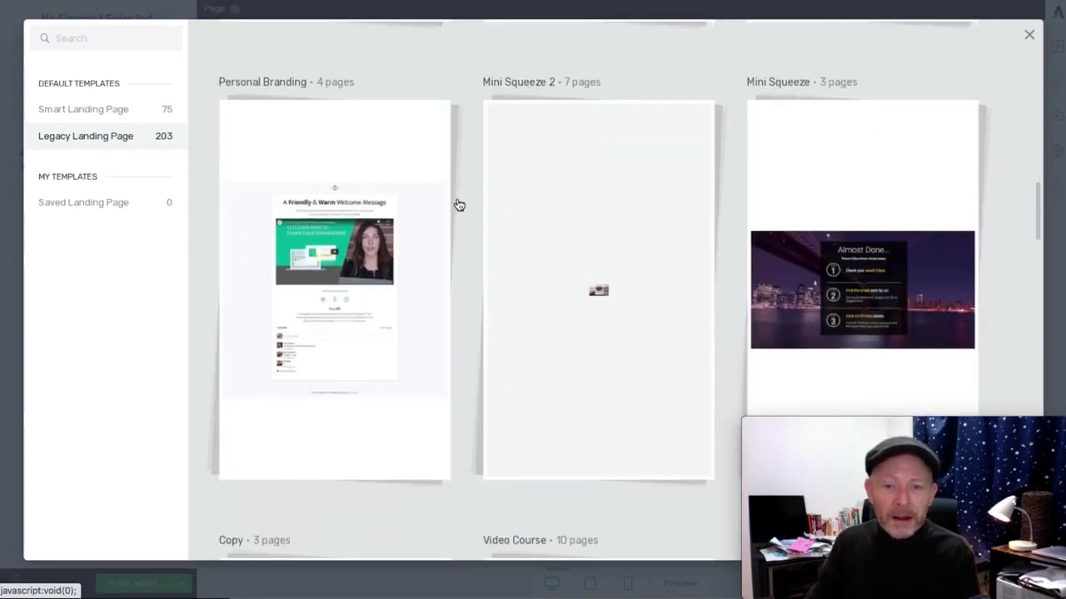
{"action": "scroll", "coordinate": [459, 205], "scroll_direction": "down", "scroll_amount": 3}
{"action": "scroll", "coordinate": [460, 205], "scroll_direction": "down", "scroll_amount": 6}
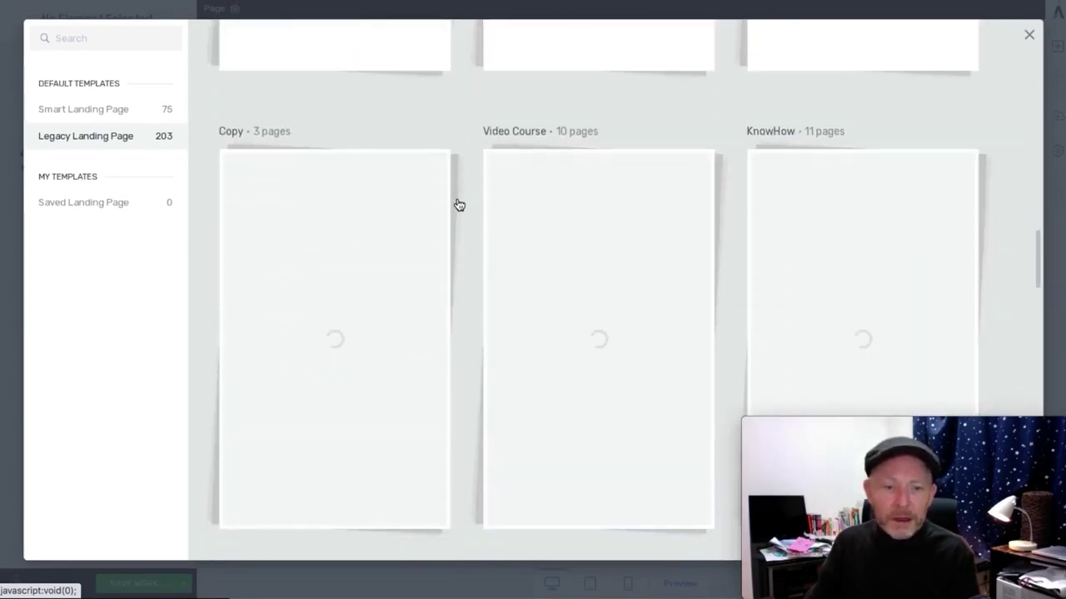
{"action": "scroll", "coordinate": [459, 204], "scroll_direction": "down", "scroll_amount": 8}
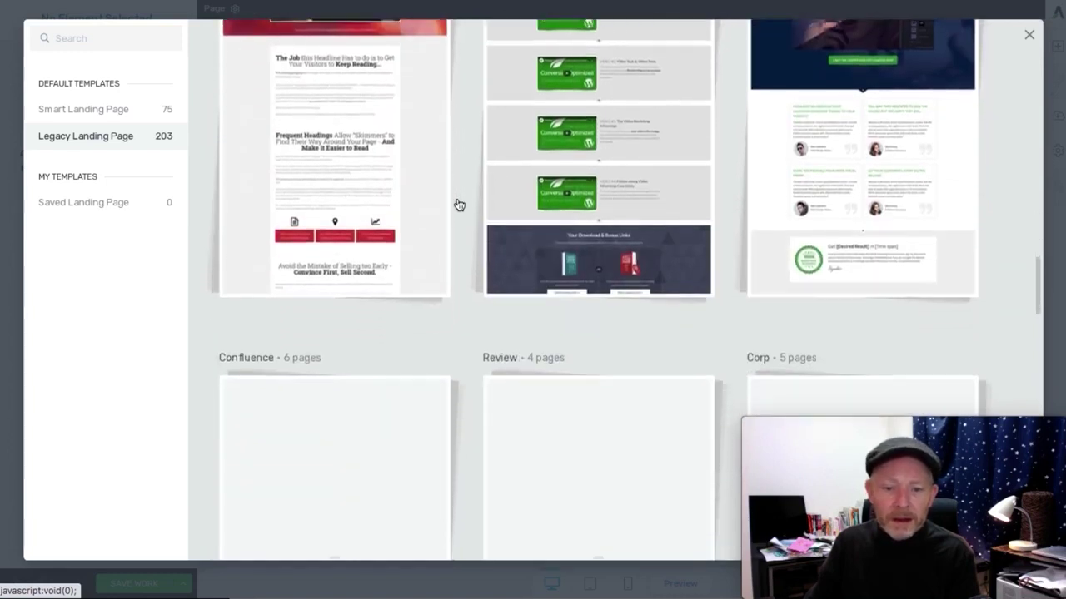
{"action": "scroll", "coordinate": [459, 205], "scroll_direction": "down", "scroll_amount": 9}
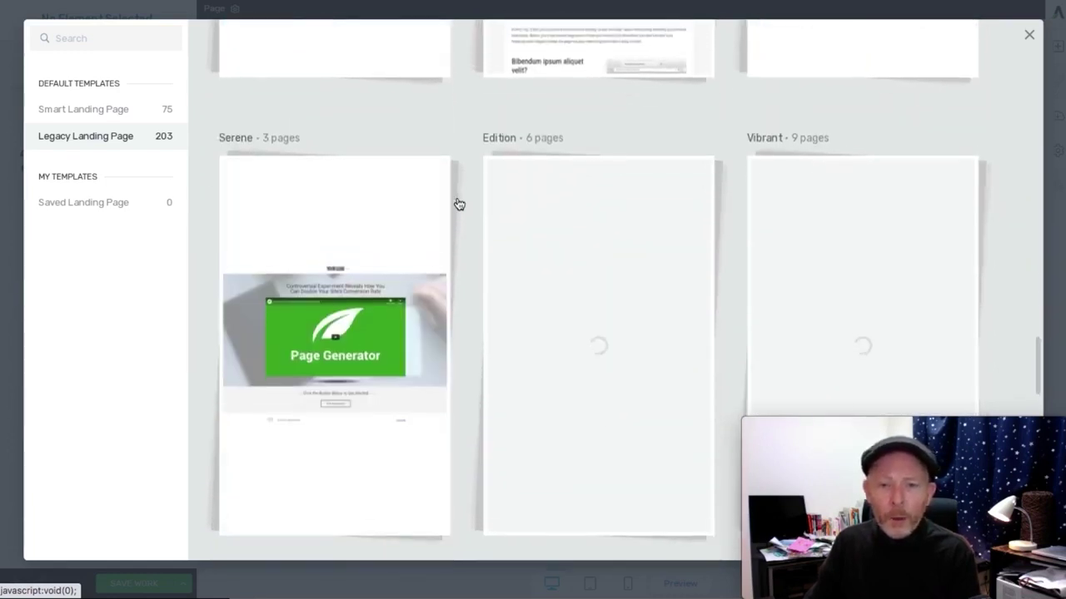
{"action": "scroll", "coordinate": [459, 204], "scroll_direction": "up", "scroll_amount": 7}
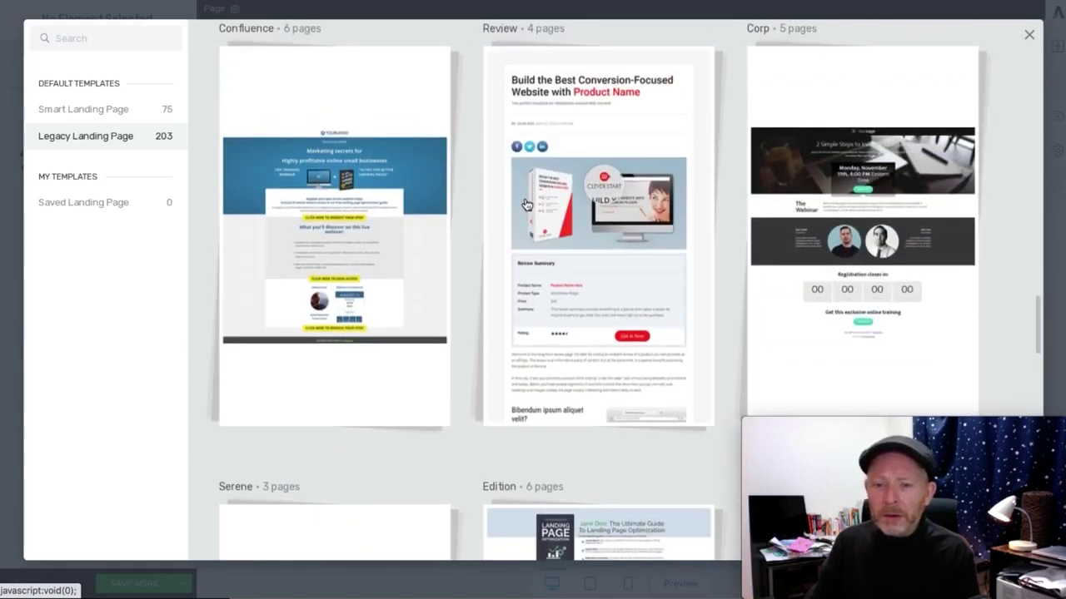
Step: Look over the Review template set and apply its Review Page template to the page
{"action": "left_click", "coordinate": [569, 190]}
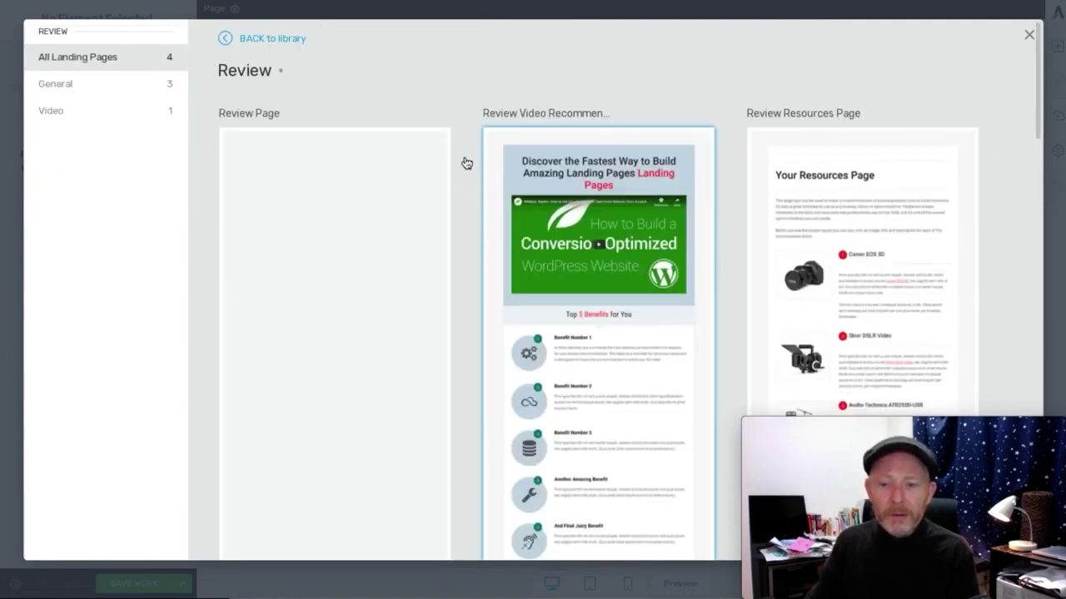
{"action": "scroll", "coordinate": [466, 114], "scroll_direction": "down", "scroll_amount": 4}
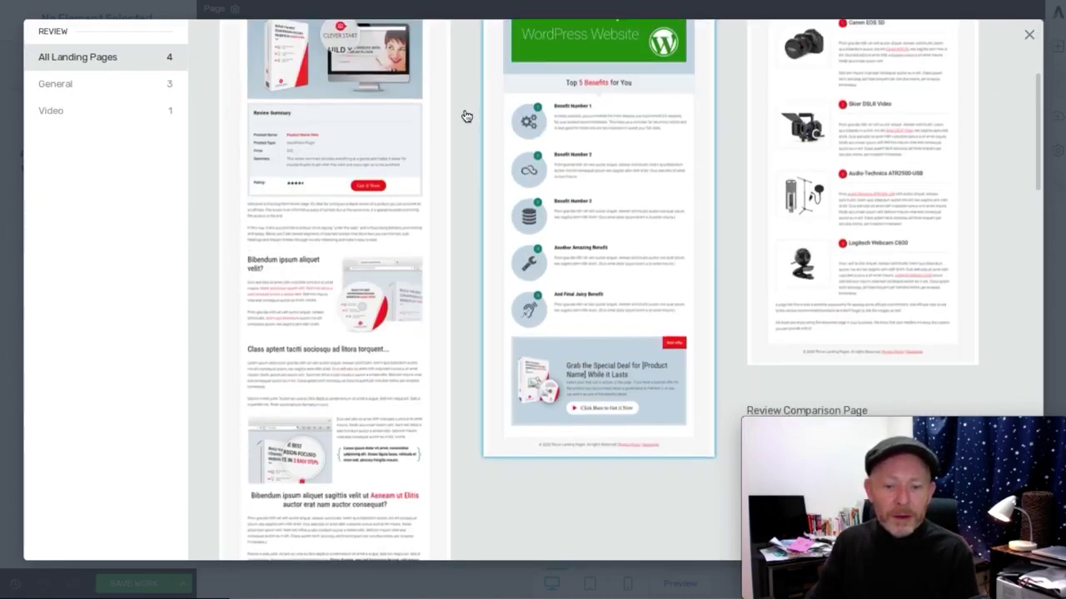
{"action": "scroll", "coordinate": [466, 114], "scroll_direction": "up", "scroll_amount": 4}
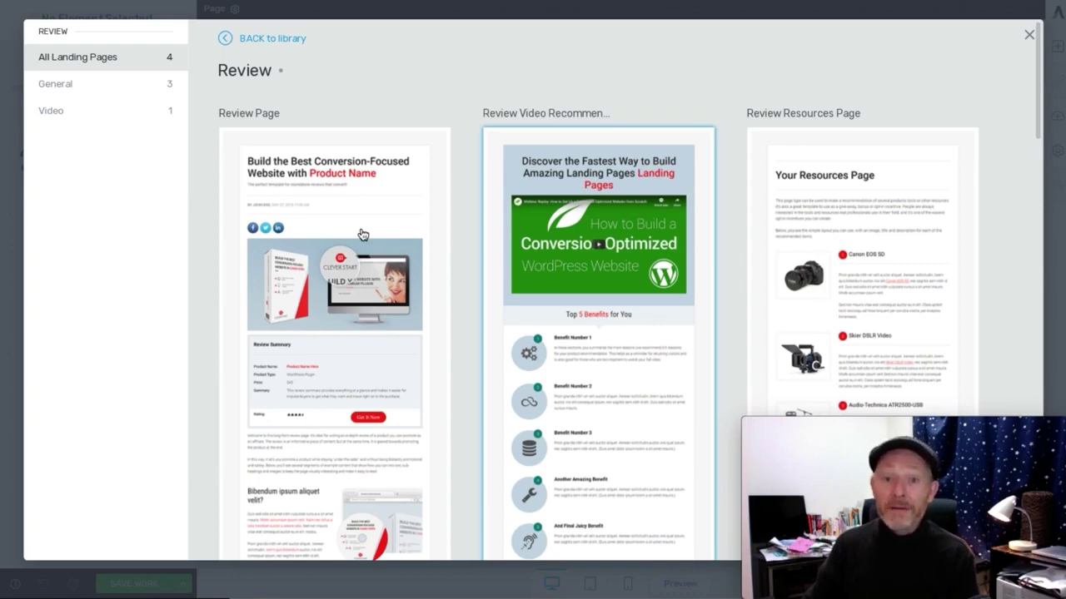
{"action": "left_click", "coordinate": [363, 235]}
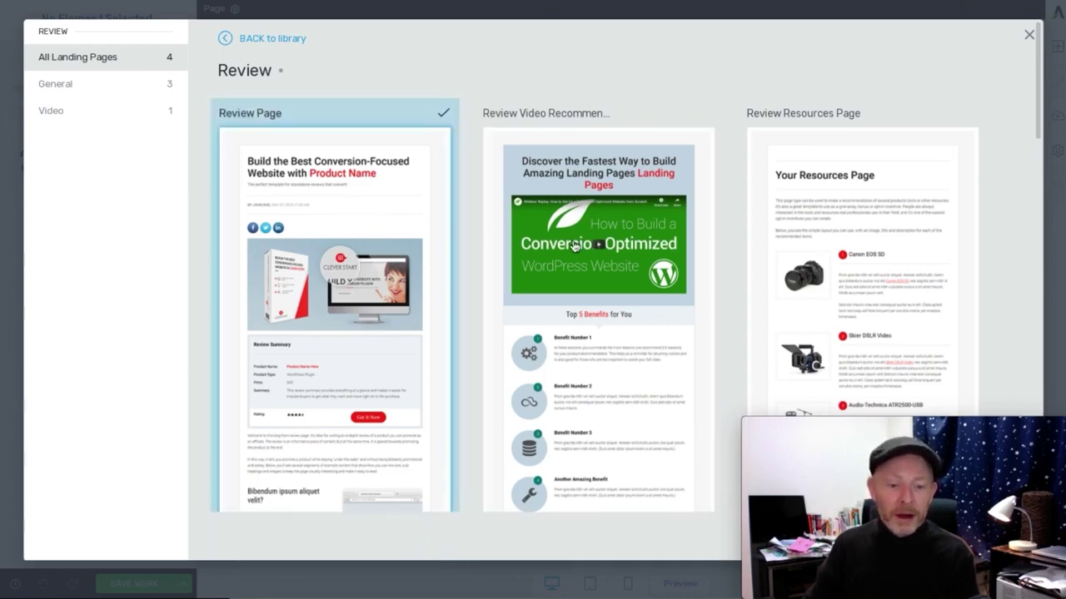
{"action": "left_click_drag", "start_coordinate": [838, 424], "coordinate": [576, 226]}
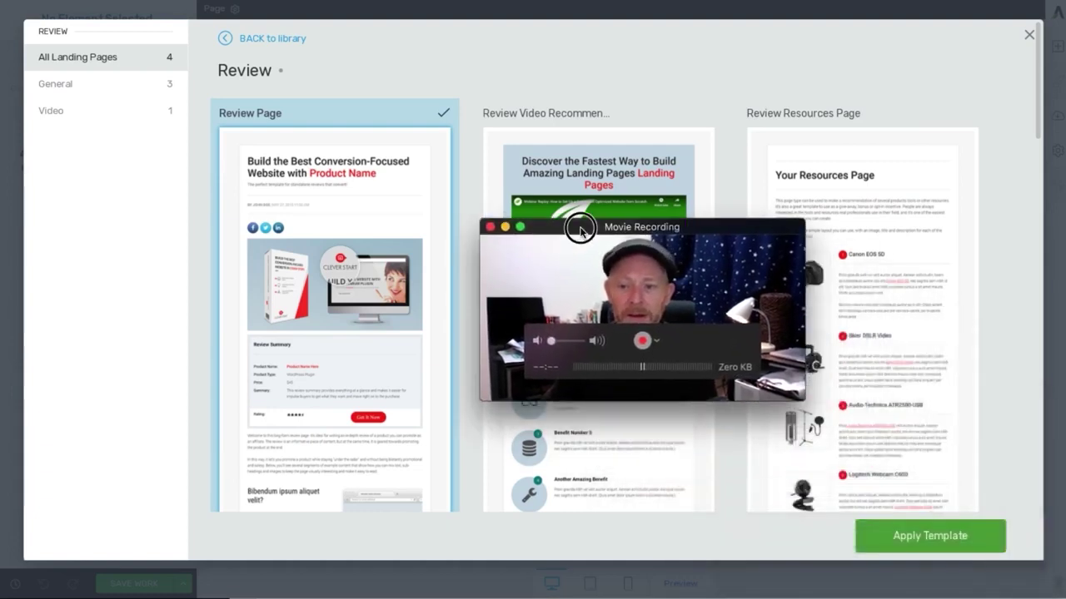
{"action": "left_click", "coordinate": [907, 537]}
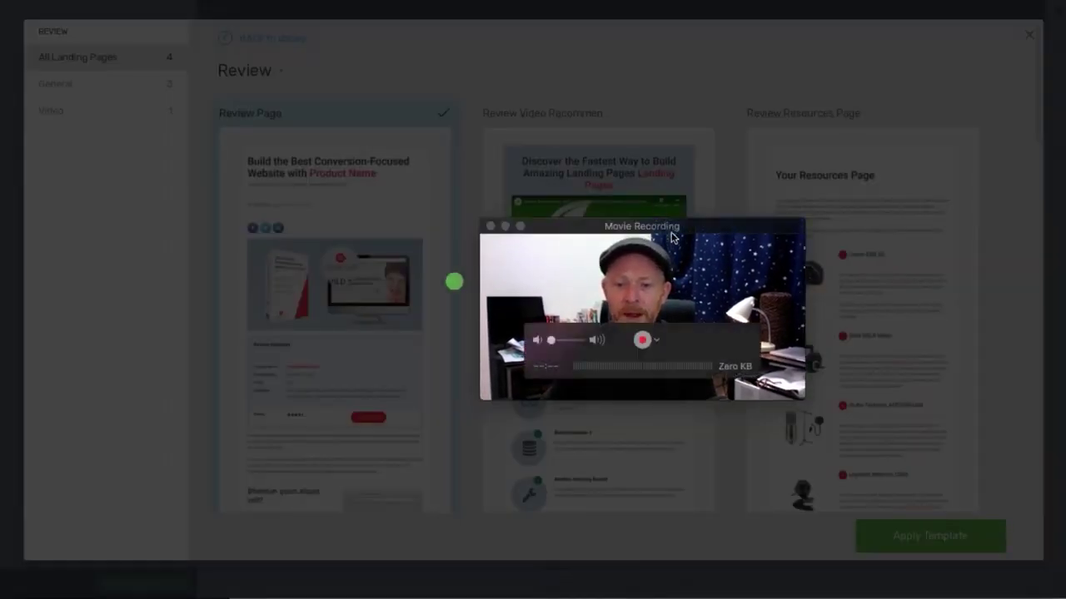
{"action": "left_click_drag", "start_coordinate": [681, 233], "coordinate": [934, 425]}
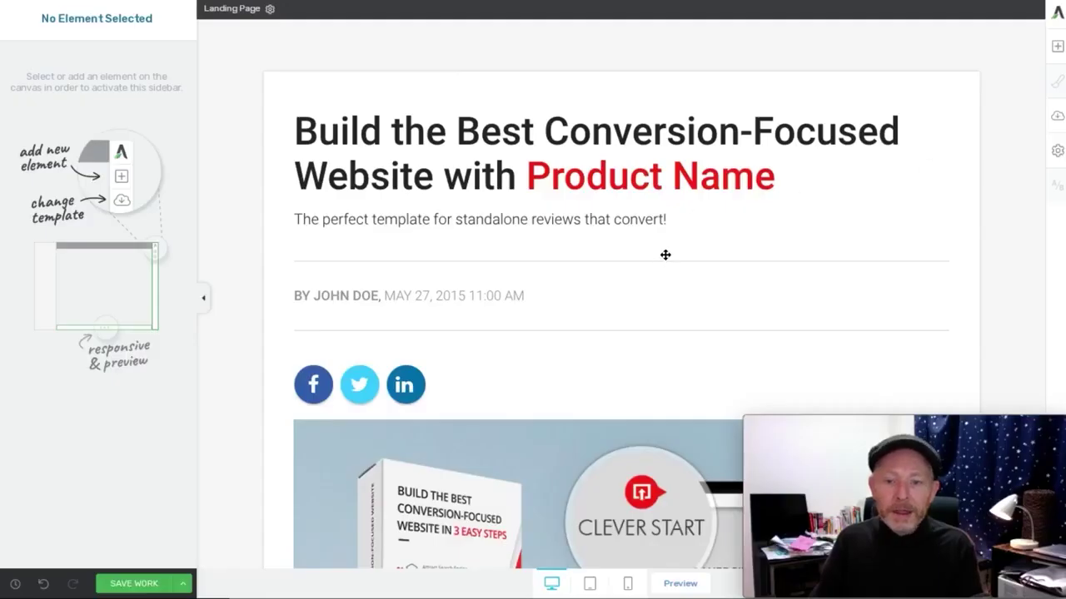
Step: Replace the page's main headline, including the red product name, with "Top 3 Microwave Reviews"
{"action": "scroll", "coordinate": [658, 254], "scroll_direction": "down", "scroll_amount": 3}
{"action": "scroll", "coordinate": [652, 255], "scroll_direction": "down", "scroll_amount": 5}
{"action": "scroll", "coordinate": [647, 255], "scroll_direction": "up", "scroll_amount": 8}
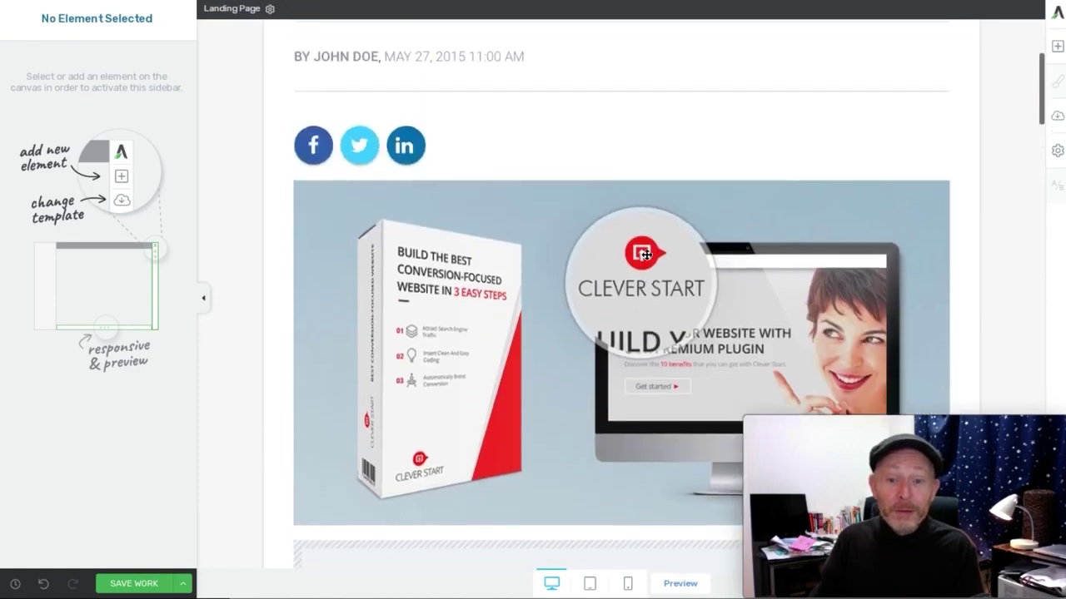
{"action": "left_click", "coordinate": [513, 175]}
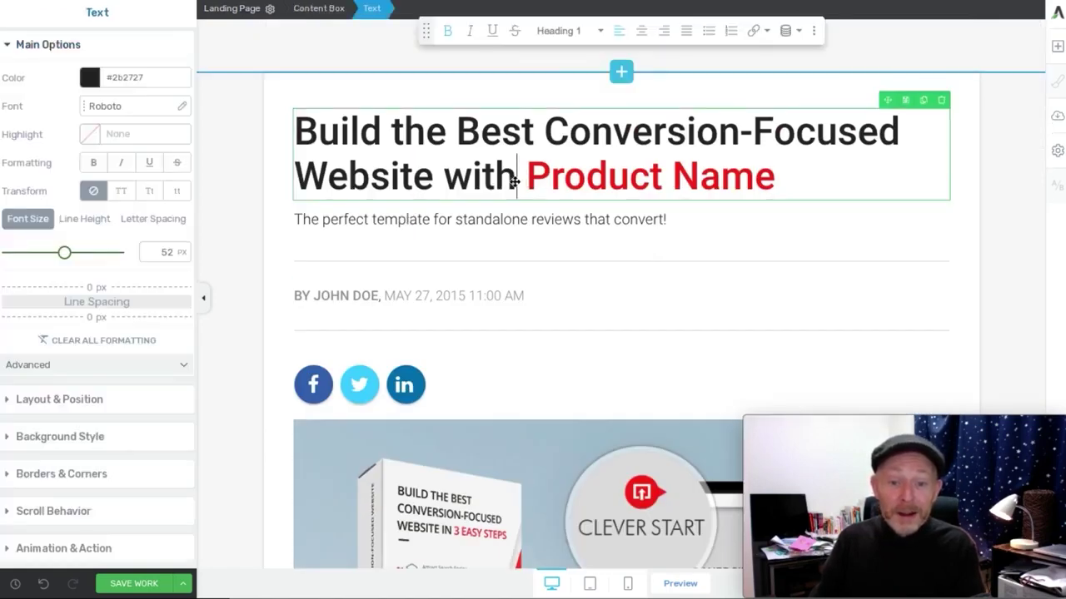
{"action": "double_click", "coordinate": [510, 175]}
{"action": "left_click_drag", "start_coordinate": [437, 165], "coordinate": [281, 131]}
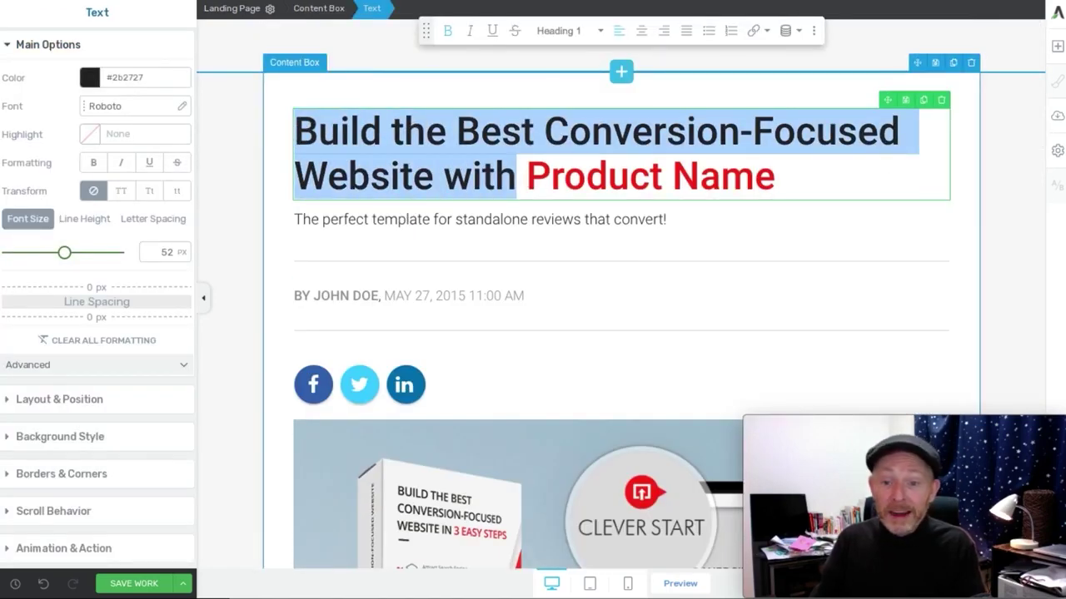
{"action": "type", "text": "Top 3"}
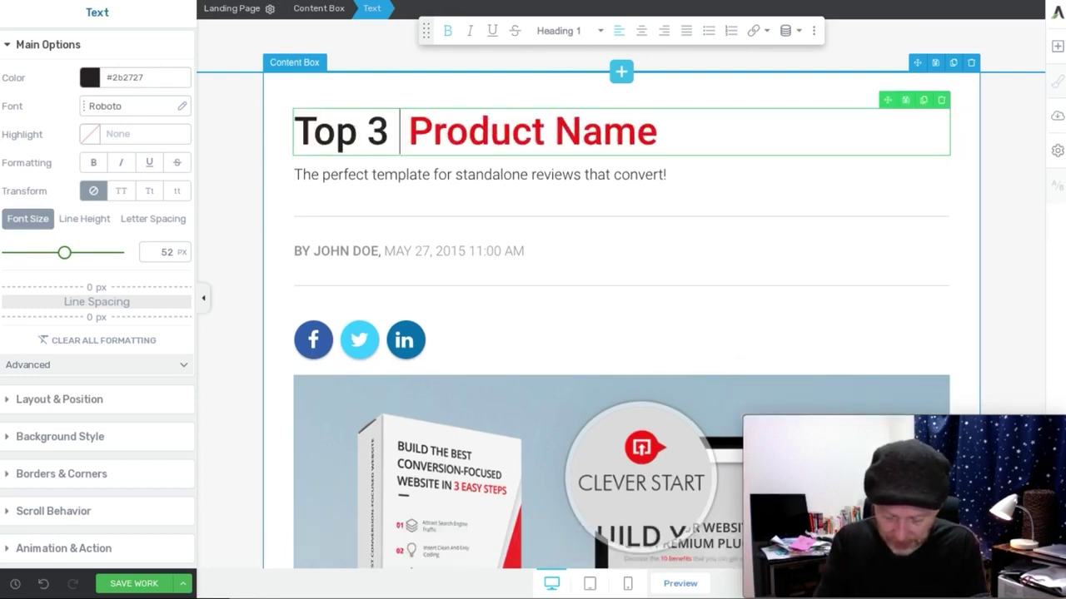
{"action": "type", "text": " Microwave"}
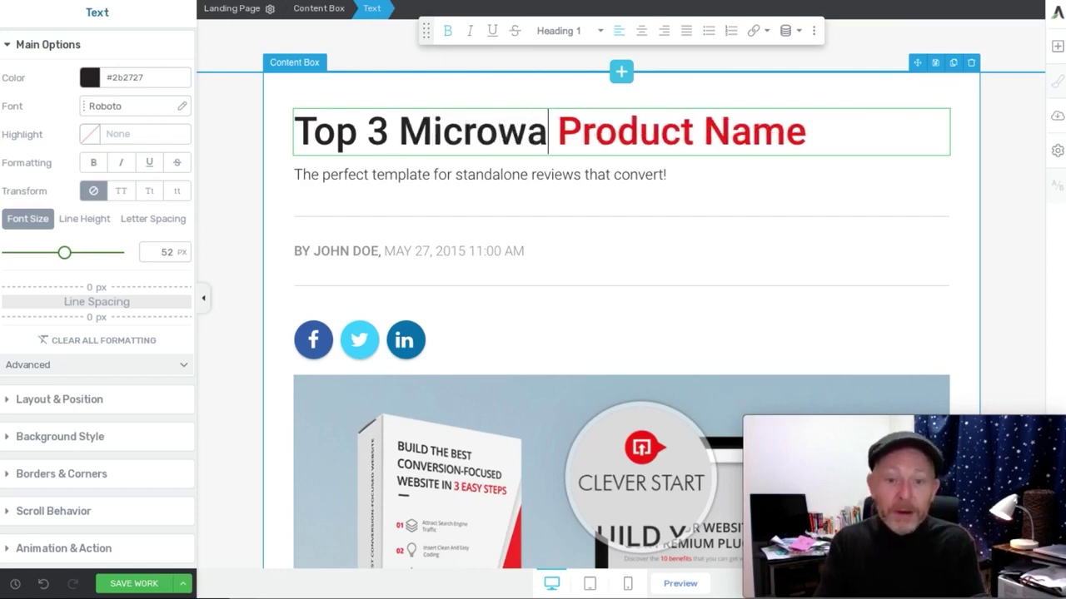
{"action": "type", "text": " Reviews"}
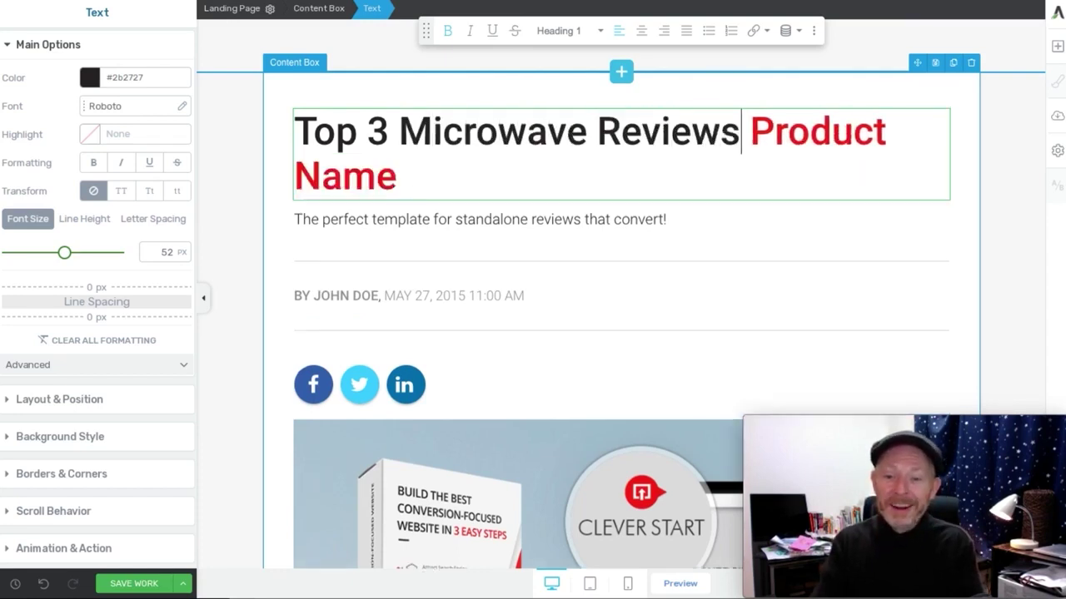
{"action": "key", "text": "ctrl+shift+End"}
{"action": "key", "text": "Delete"}
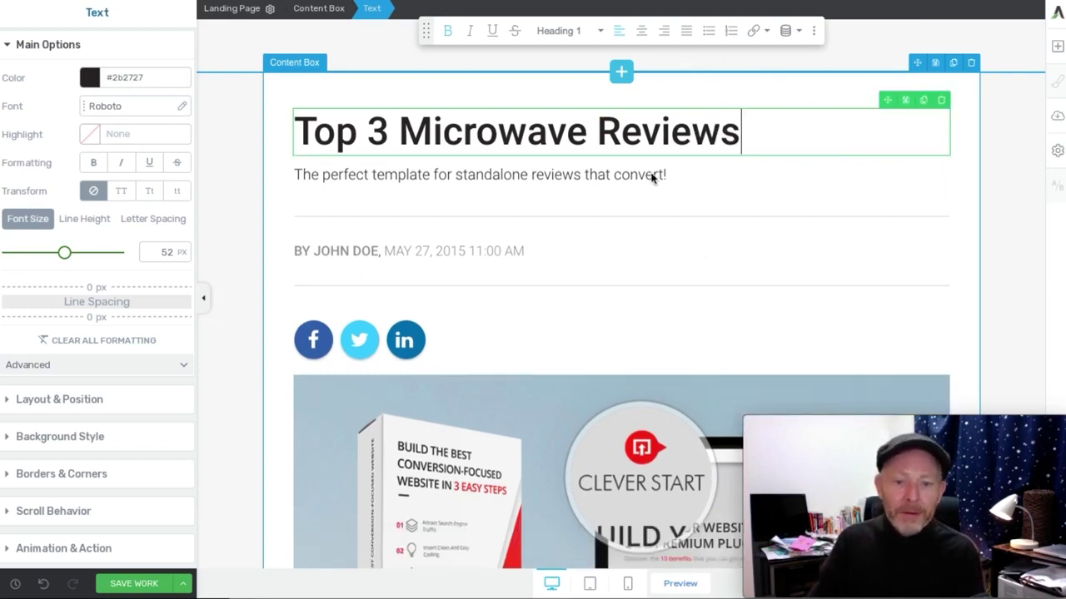
Step: Replace the tagline under the headline with "You'll microwaves the same way again after you read our reviews of the top models"
{"action": "left_click", "coordinate": [319, 175]}
{"action": "key", "text": "ctrl+a"}
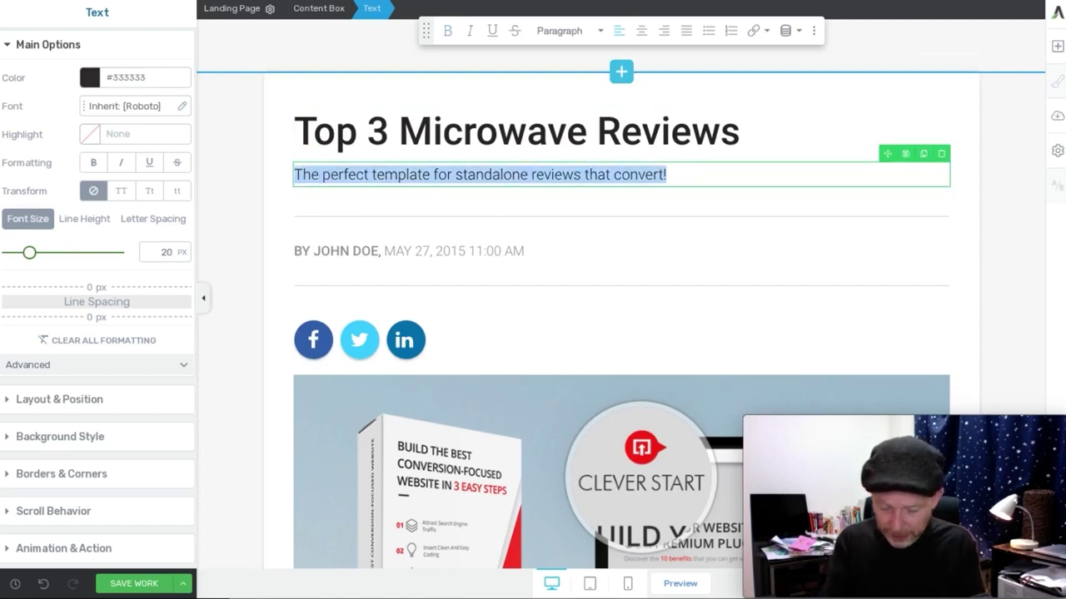
{"action": "type", "text": "You'll microwaves the same way again after you read our"}
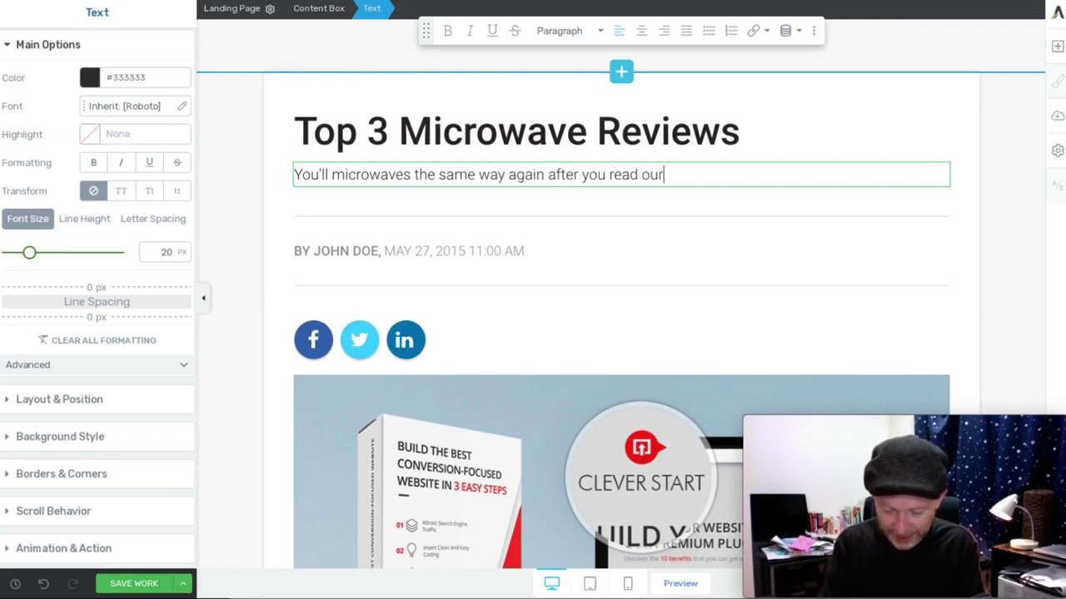
{"action": "type", "text": "ews of the top models"}
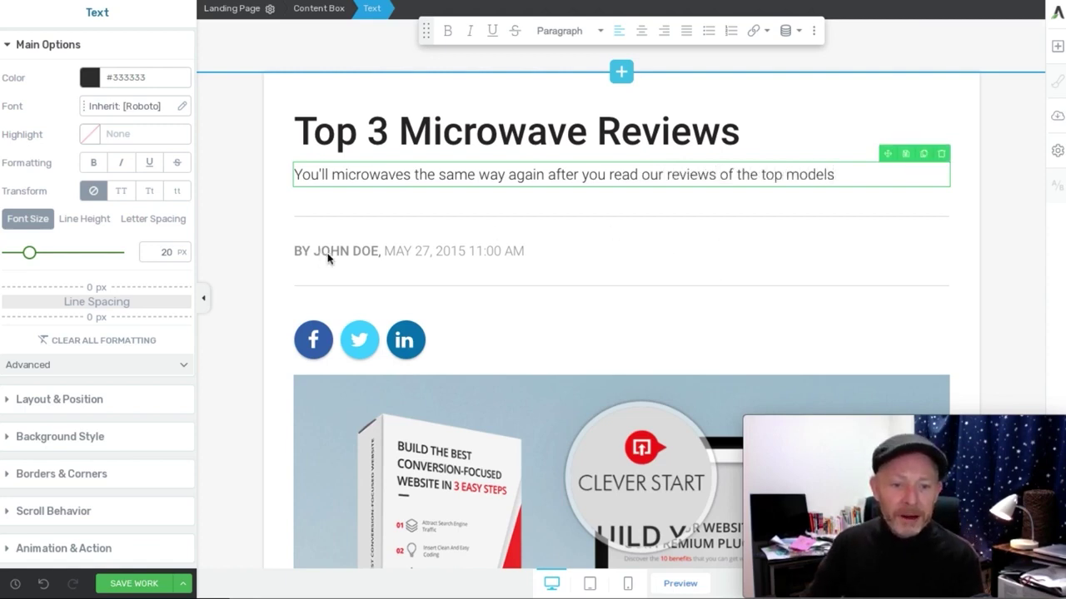
Step: Delete the social share buttons above the main image, and undo the deletion
{"action": "scroll", "coordinate": [551, 264], "scroll_direction": "down", "scroll_amount": 1}
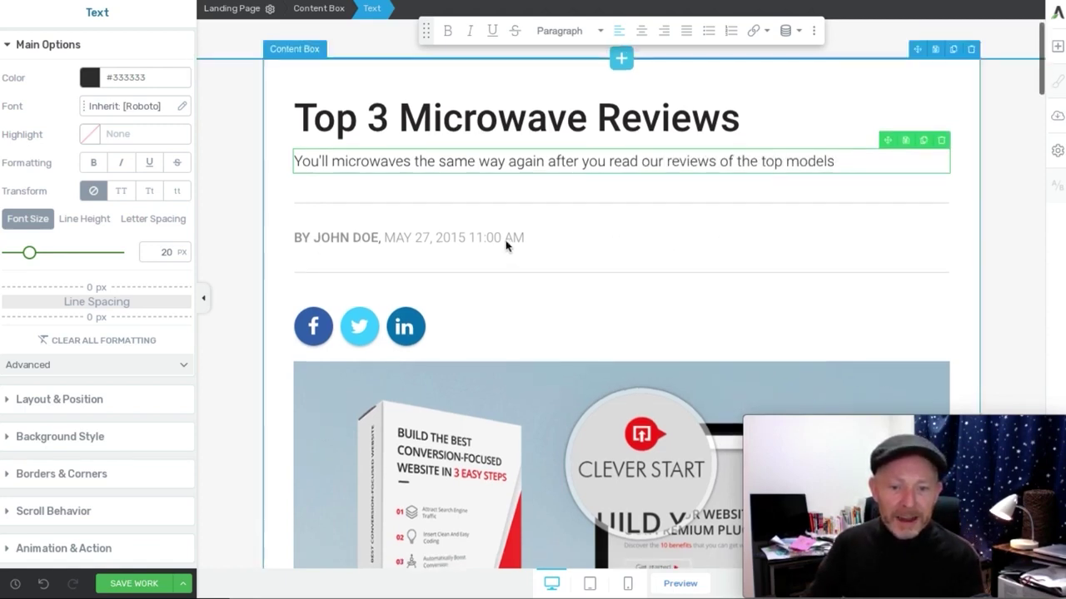
{"action": "left_click", "coordinate": [503, 241]}
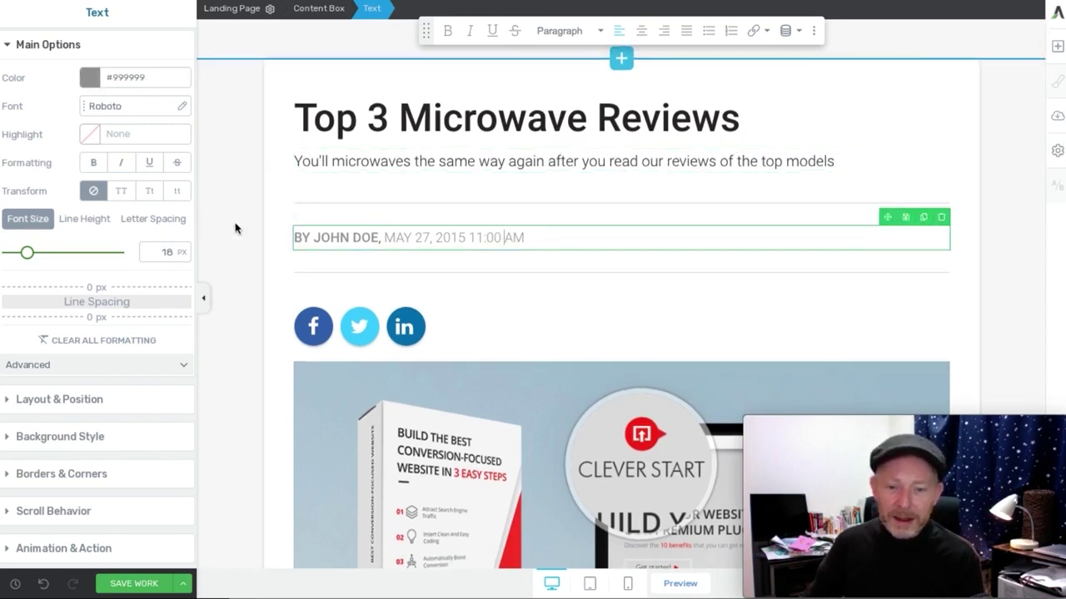
{"action": "scroll", "coordinate": [474, 303], "scroll_direction": "down", "scroll_amount": 5}
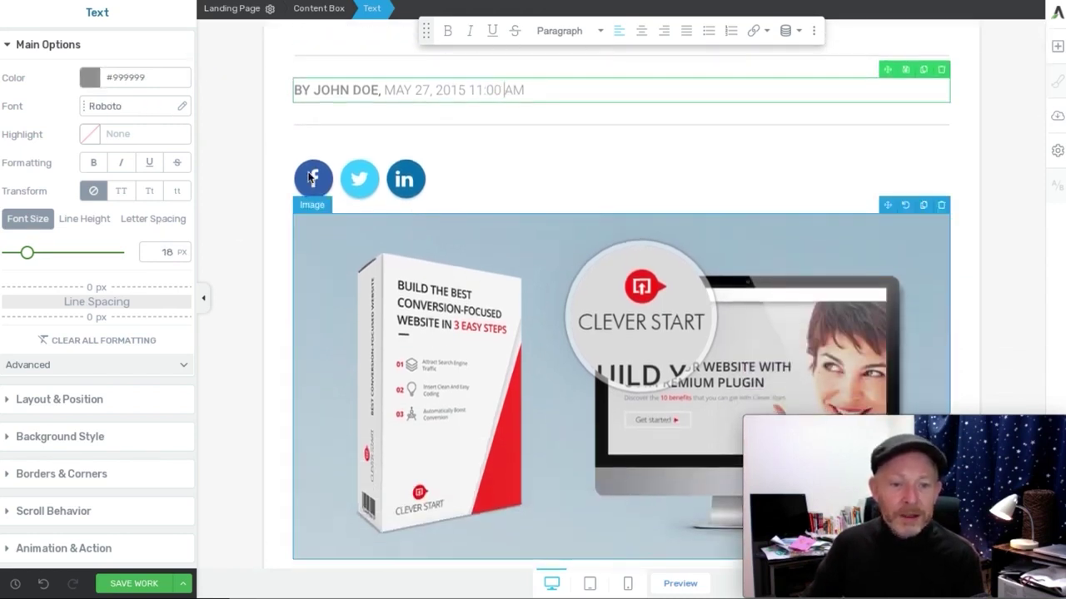
{"action": "left_click", "coordinate": [309, 175]}
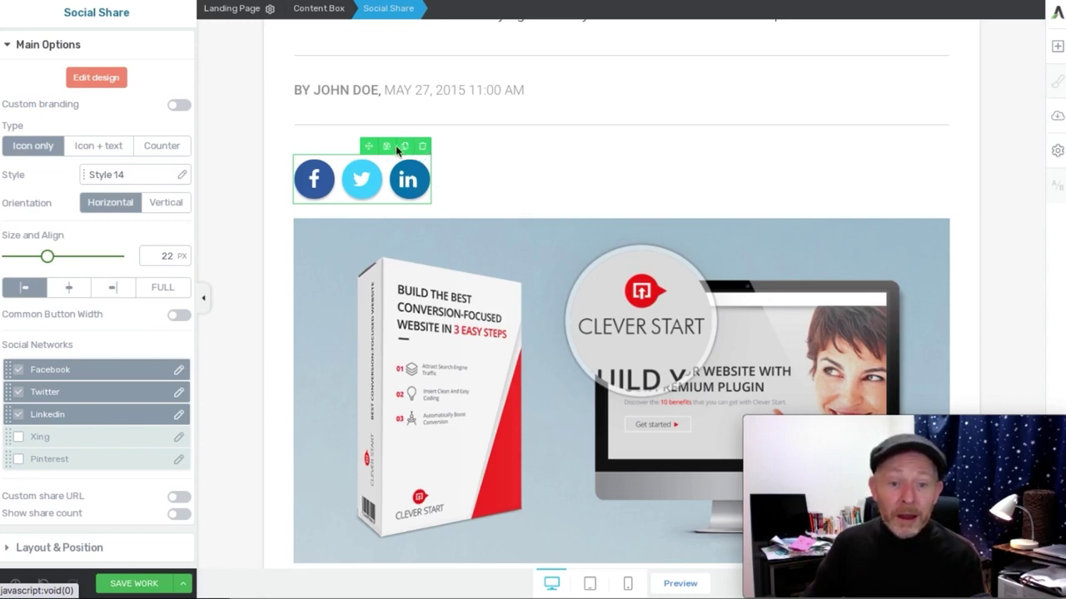
{"action": "left_click", "coordinate": [423, 146]}
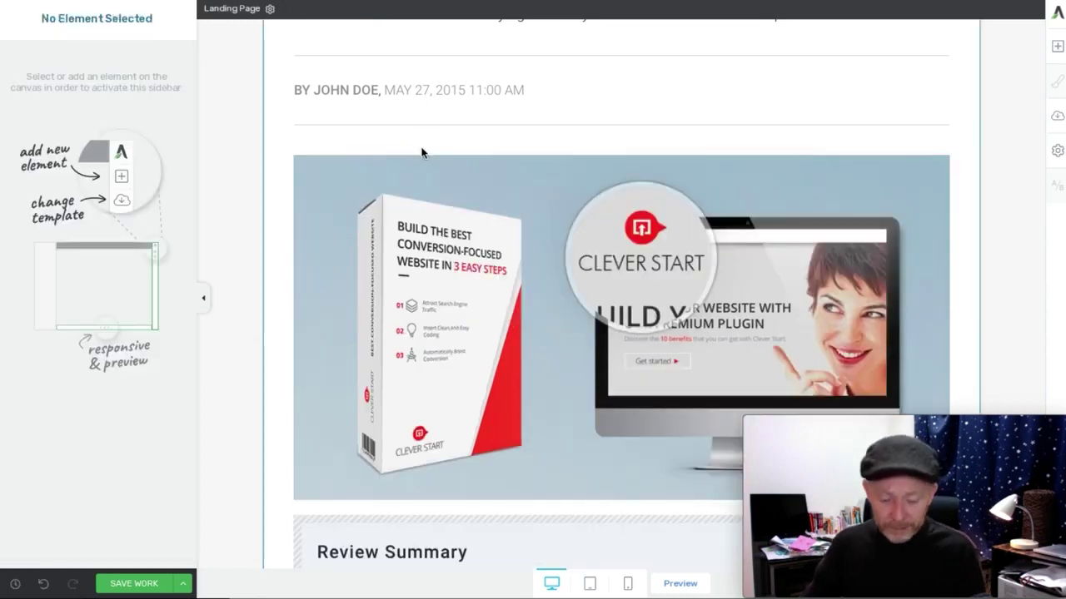
{"action": "key", "text": "ctrl+z"}
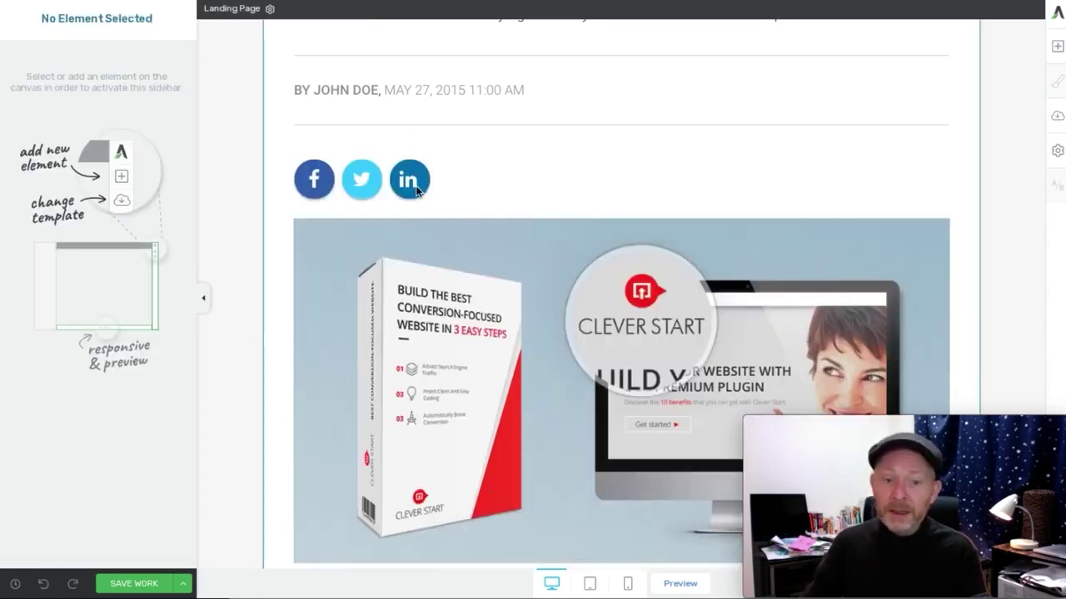
Step: Move the social share buttons directly under the byline, and move them back below the divider
{"action": "left_click", "coordinate": [418, 187]}
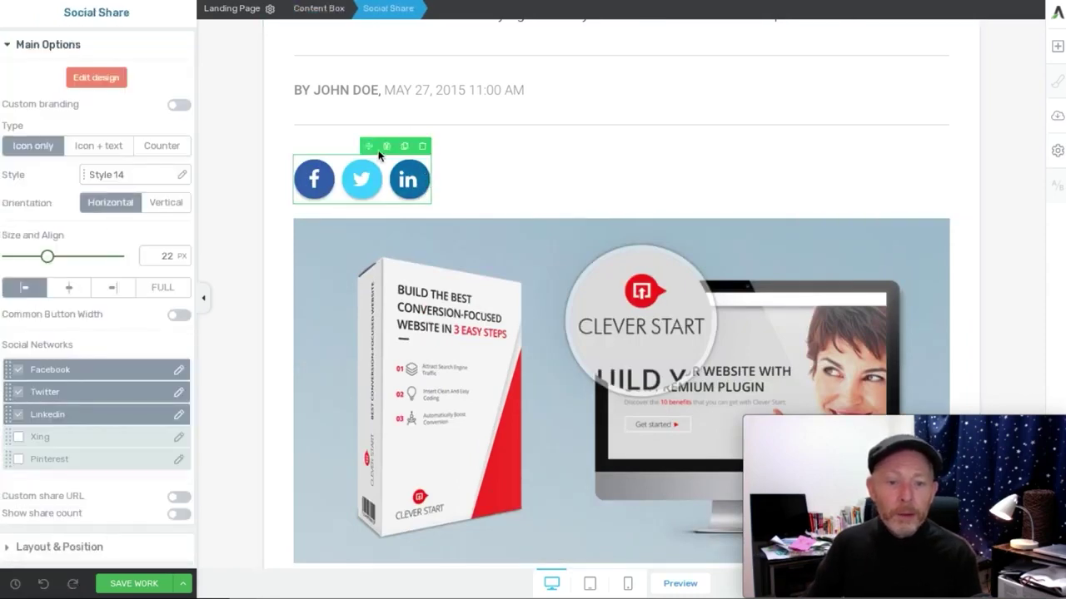
{"action": "left_click_drag", "start_coordinate": [379, 149], "coordinate": [445, 99]}
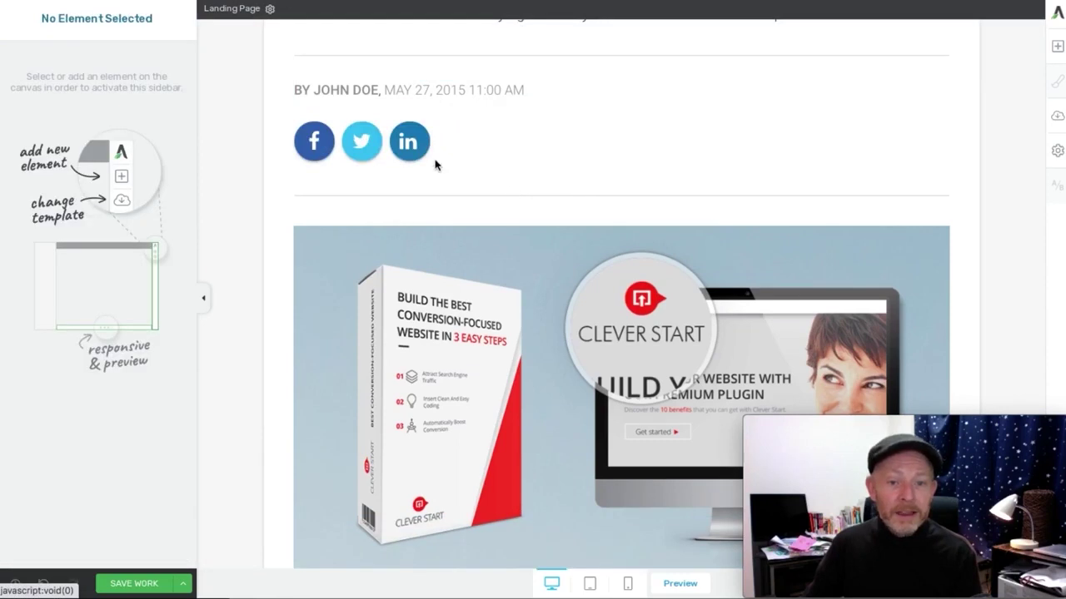
{"action": "left_click", "coordinate": [405, 136]}
{"action": "left_click_drag", "start_coordinate": [368, 106], "coordinate": [391, 211]}
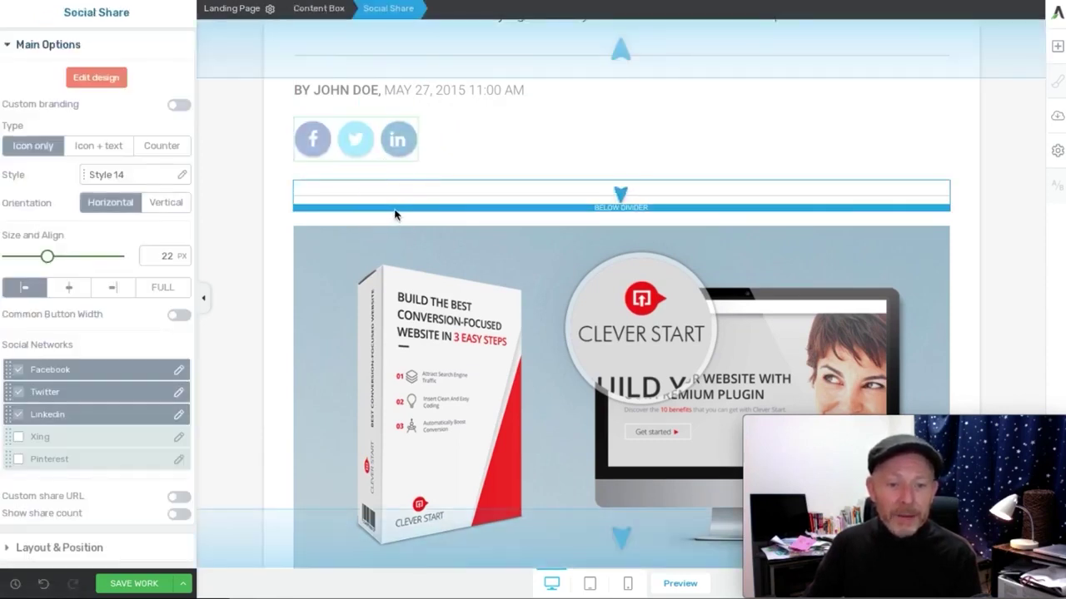
{"action": "left_click", "coordinate": [425, 190]}
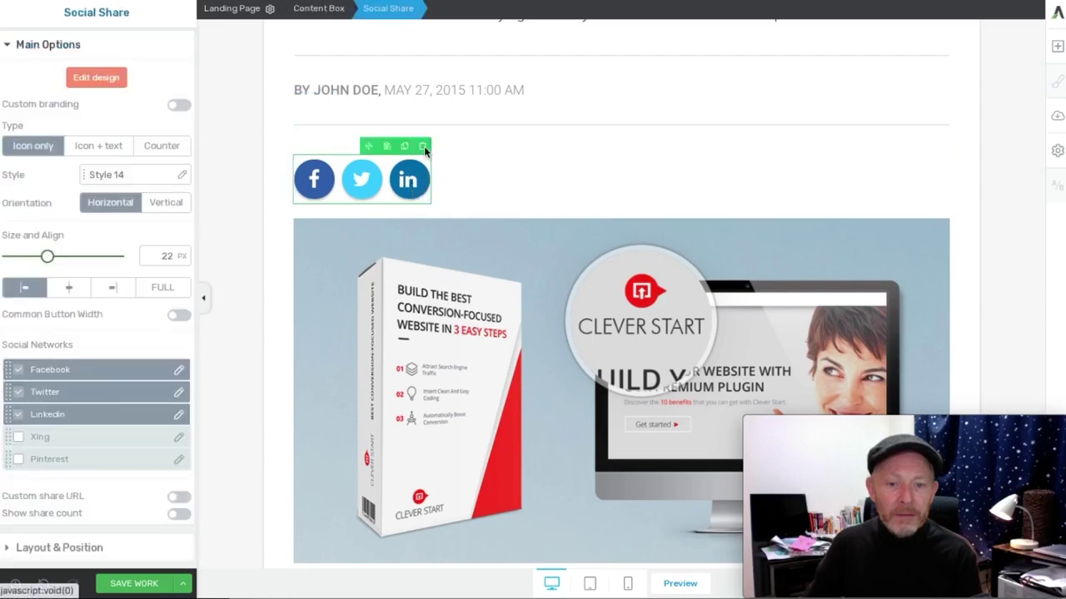
Step: Remove the social share buttons from between the divider and the main image
{"action": "left_click", "coordinate": [424, 145]}
{"action": "scroll", "coordinate": [999, 248], "scroll_direction": "up", "scroll_amount": 4}
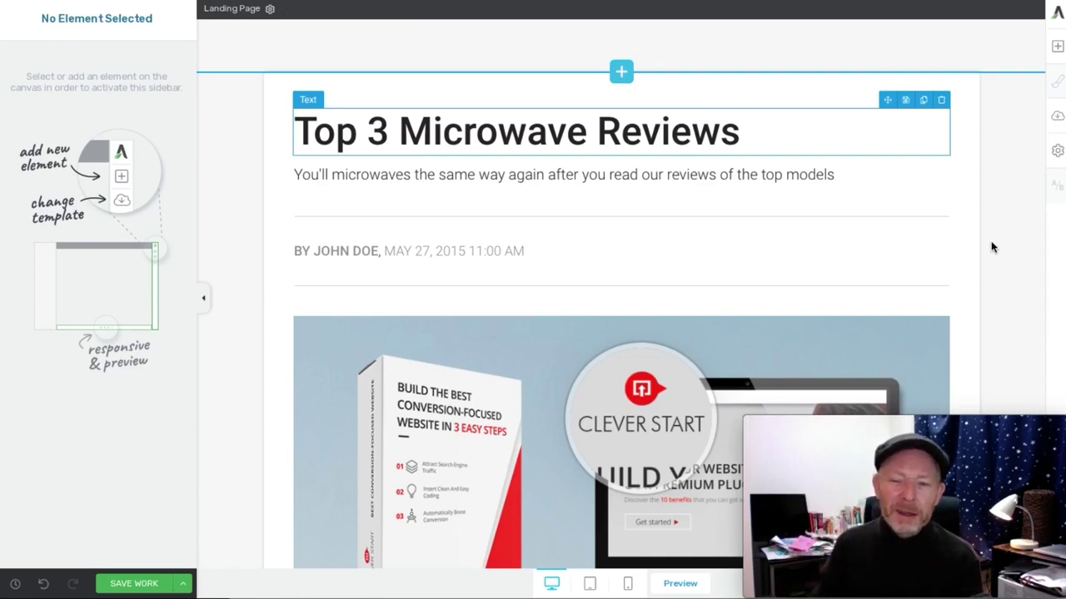
{"action": "left_click", "coordinate": [992, 274]}
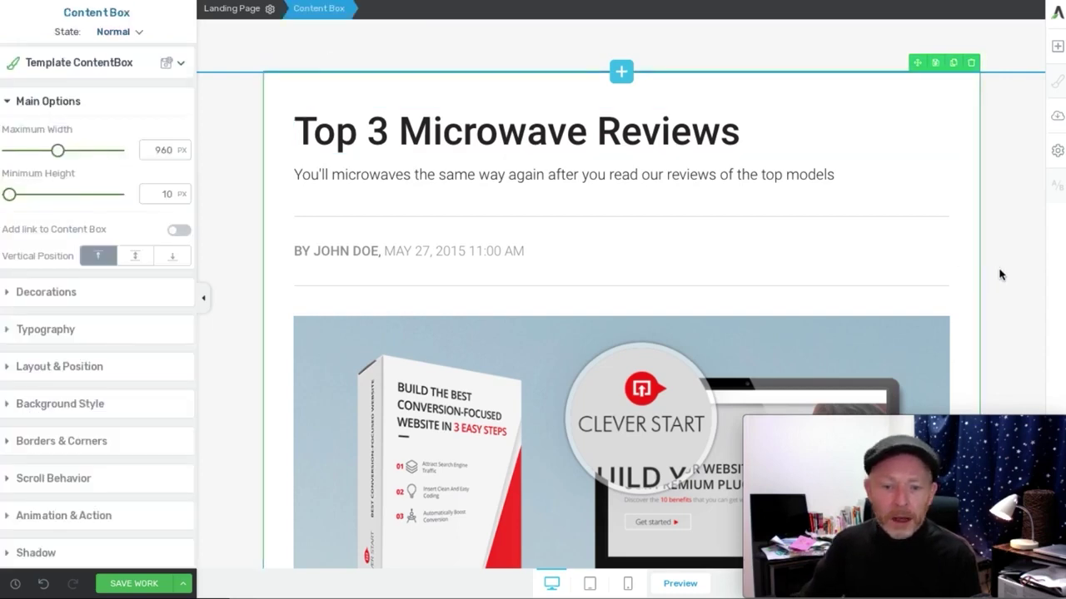
Step: Examine the main image's settings and the product fields and summary text in the Review Summary box
{"action": "scroll", "coordinate": [996, 276], "scroll_direction": "down", "scroll_amount": 4}
{"action": "left_click", "coordinate": [730, 260]}
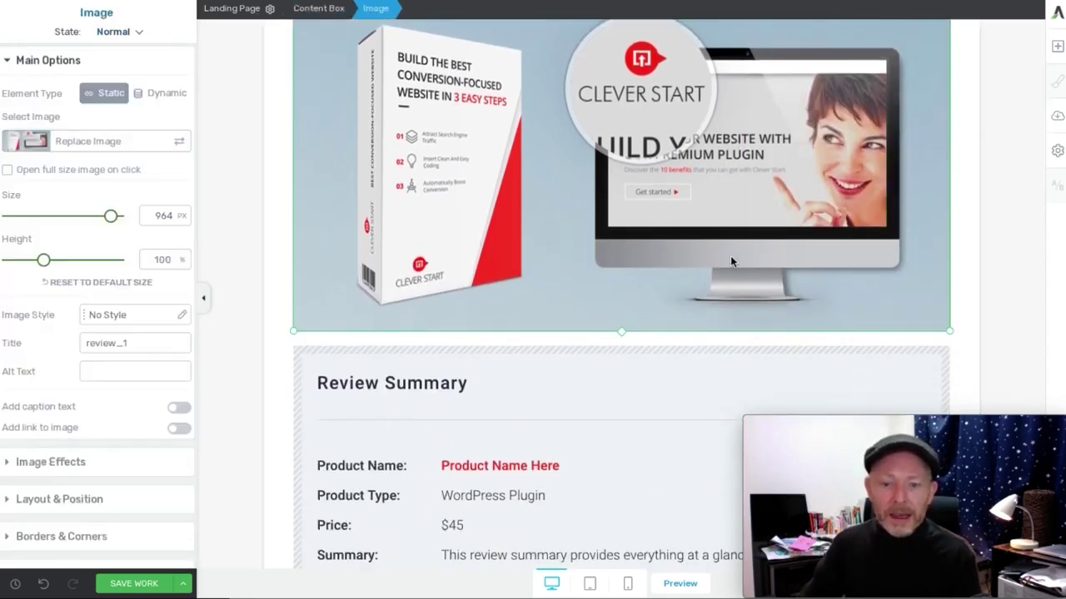
{"action": "scroll", "coordinate": [730, 258], "scroll_direction": "up", "scroll_amount": 2}
{"action": "scroll", "coordinate": [730, 261], "scroll_direction": "down", "scroll_amount": 1}
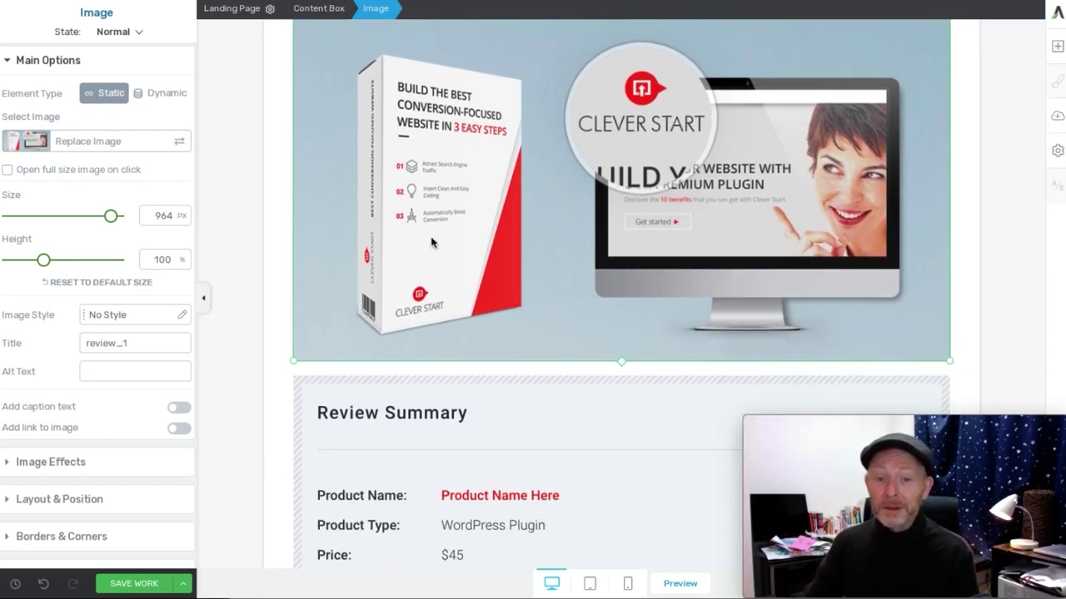
{"action": "scroll", "coordinate": [679, 266], "scroll_direction": "down", "scroll_amount": 3}
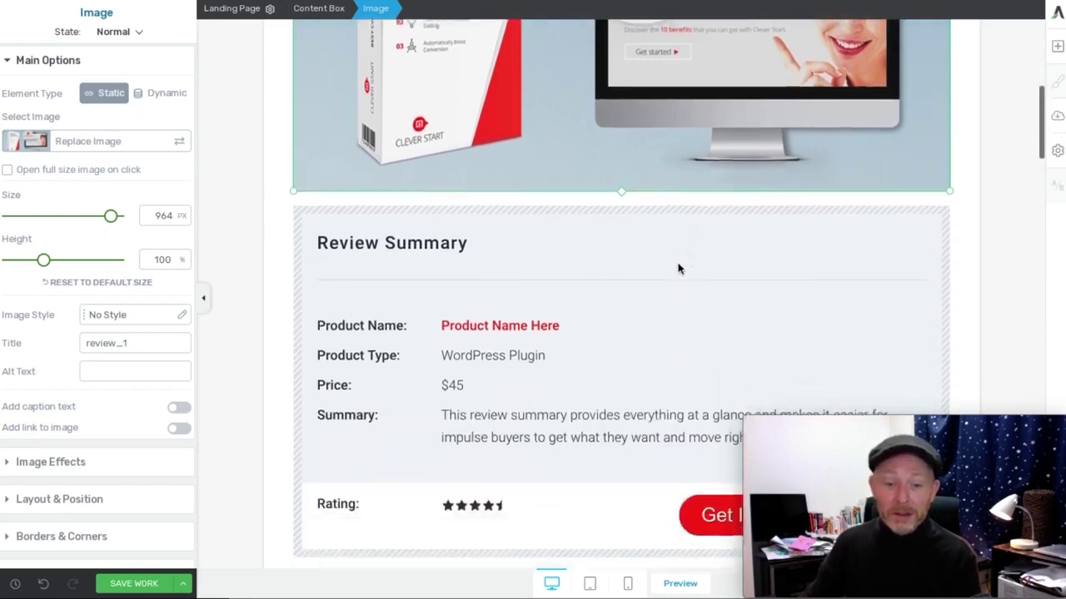
{"action": "scroll", "coordinate": [630, 308], "scroll_direction": "down", "scroll_amount": 3}
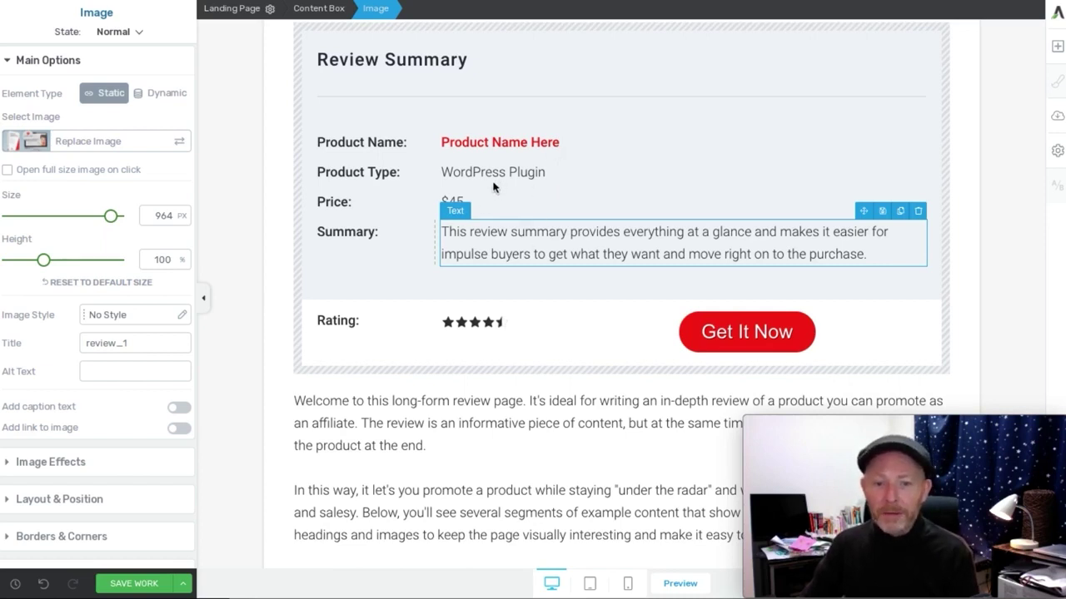
{"action": "left_click", "coordinate": [567, 247]}
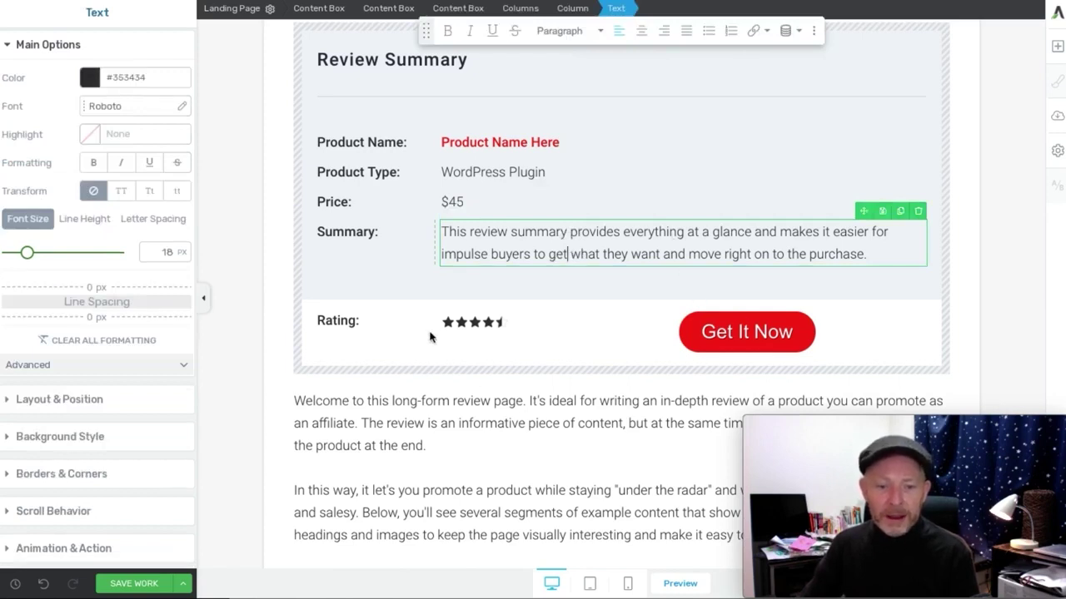
Step: Try a star rating of 5 in the Review Summary box, and set it to 2.5 out of 5
{"action": "left_click", "coordinate": [478, 330]}
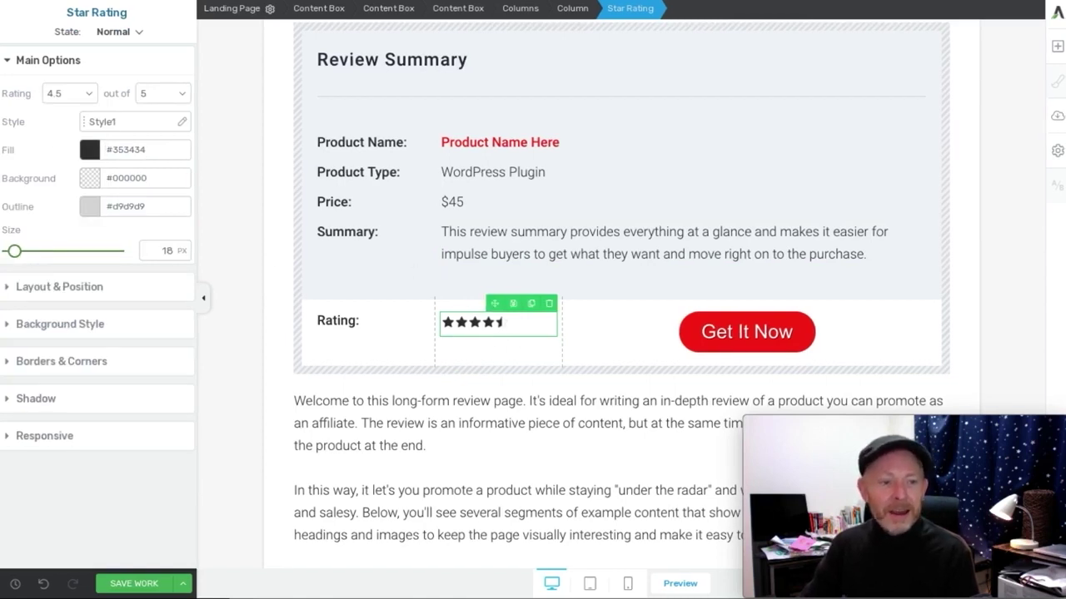
{"action": "left_click", "coordinate": [75, 89]}
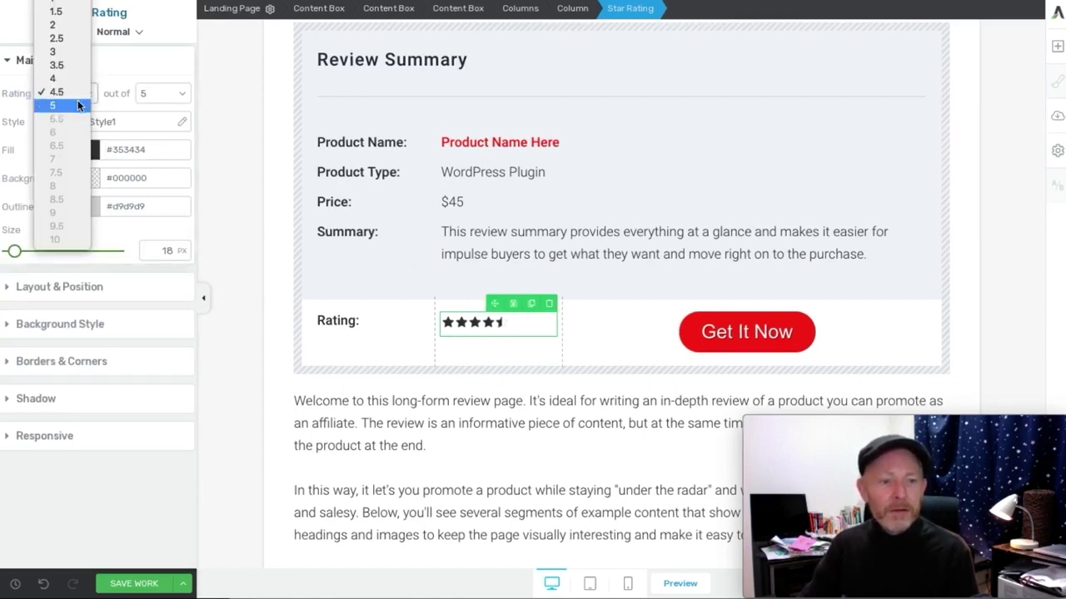
{"action": "left_click", "coordinate": [77, 105]}
{"action": "left_click", "coordinate": [81, 100]}
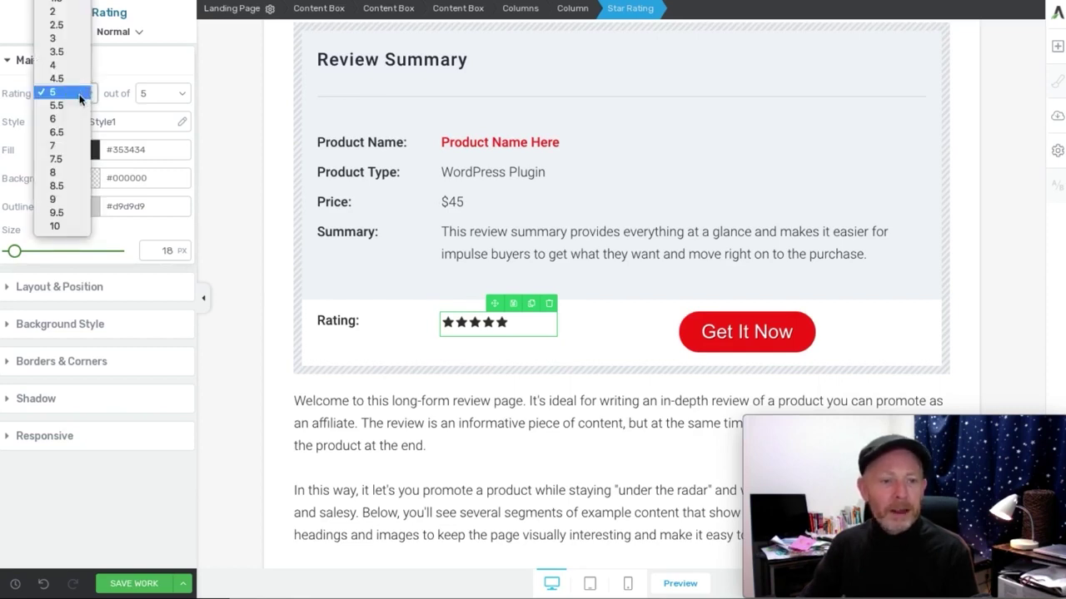
{"action": "left_click", "coordinate": [66, 23]}
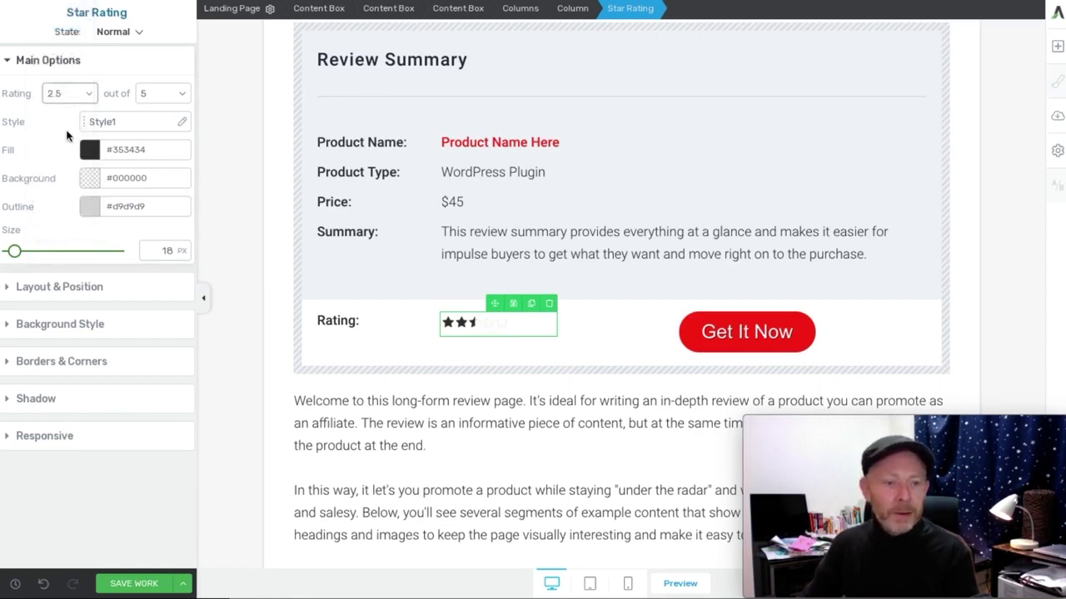
Step: Try Style4 and Style3 on the rating stars, and apply Style1 again
{"action": "left_click", "coordinate": [116, 126]}
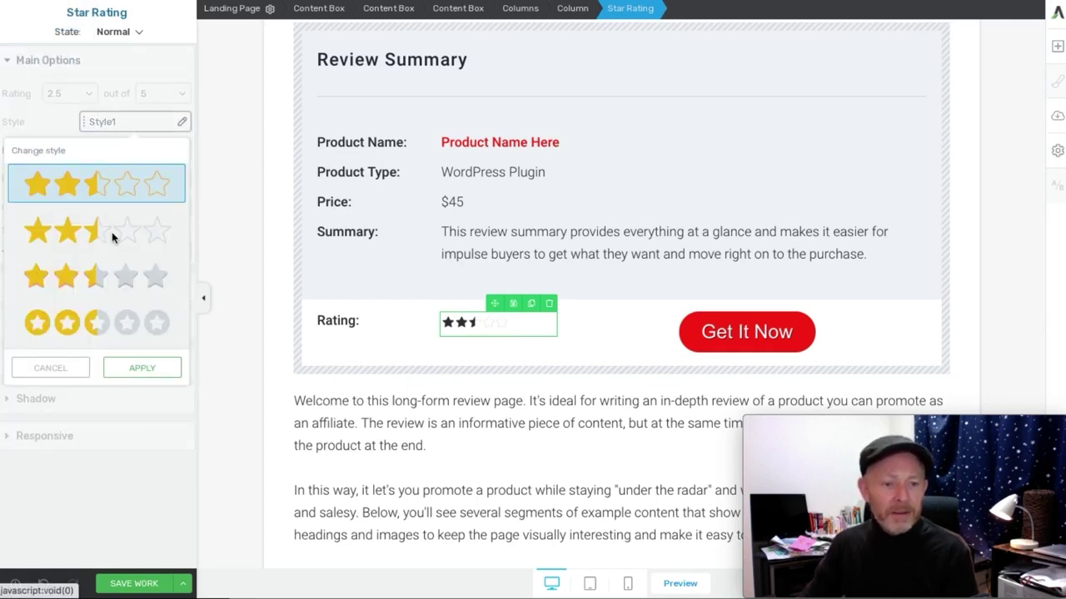
{"action": "left_click", "coordinate": [101, 323]}
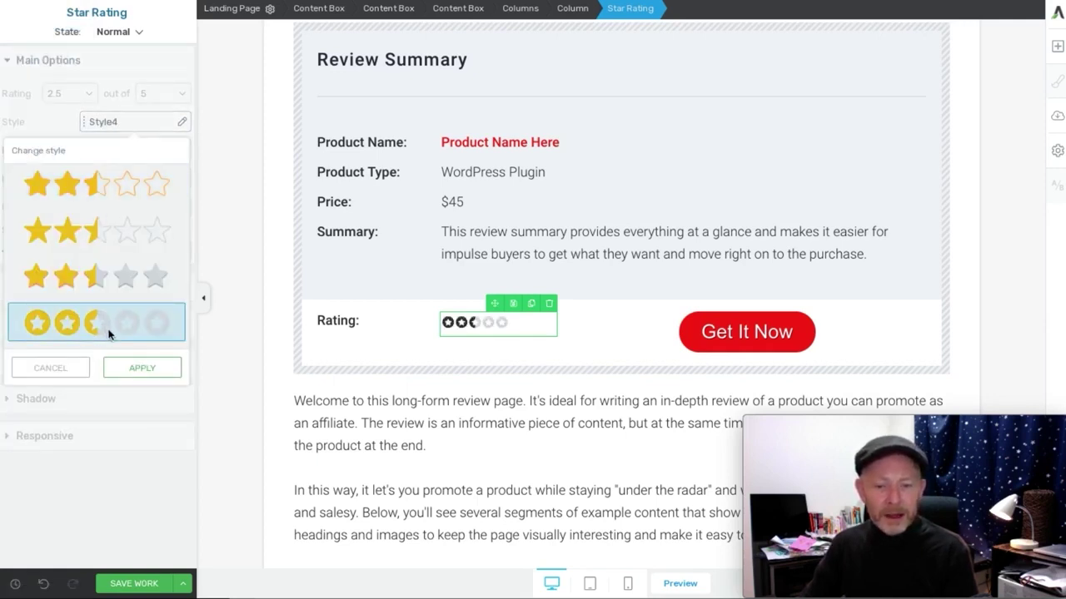
{"action": "left_click", "coordinate": [84, 286]}
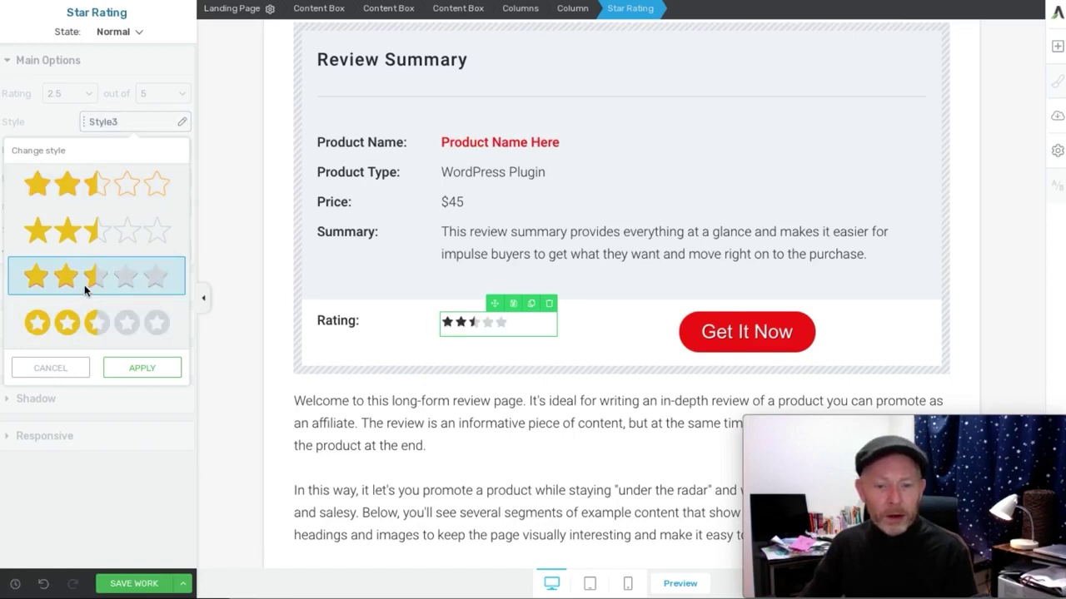
{"action": "left_click", "coordinate": [105, 191]}
{"action": "left_click", "coordinate": [141, 370]}
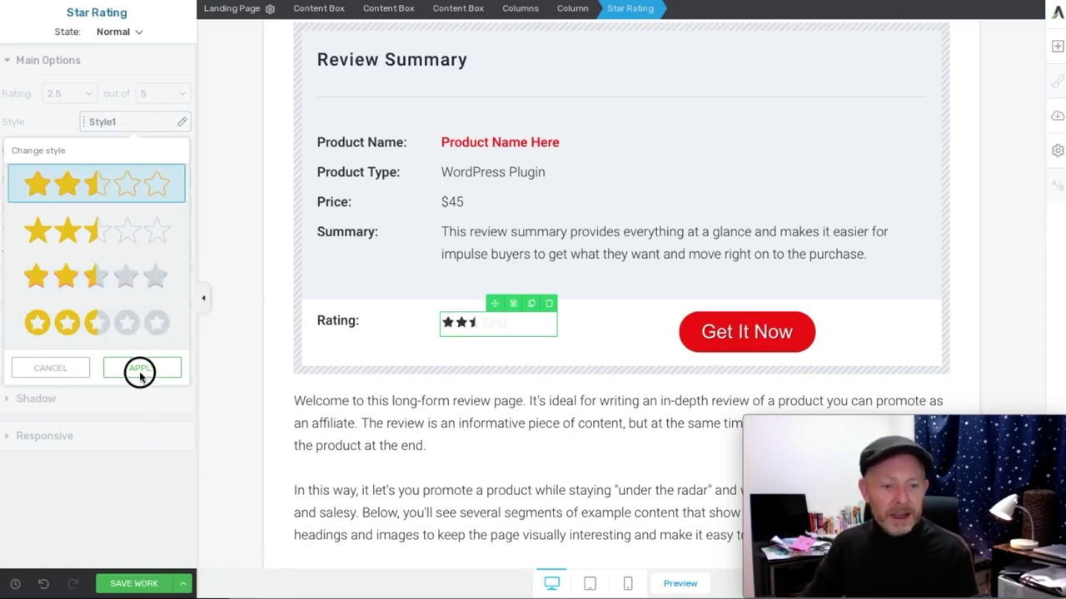
Step: Set the target URL of the Get It Now button in the Review Summary box to "affiliate link"
{"action": "left_click", "coordinate": [791, 351]}
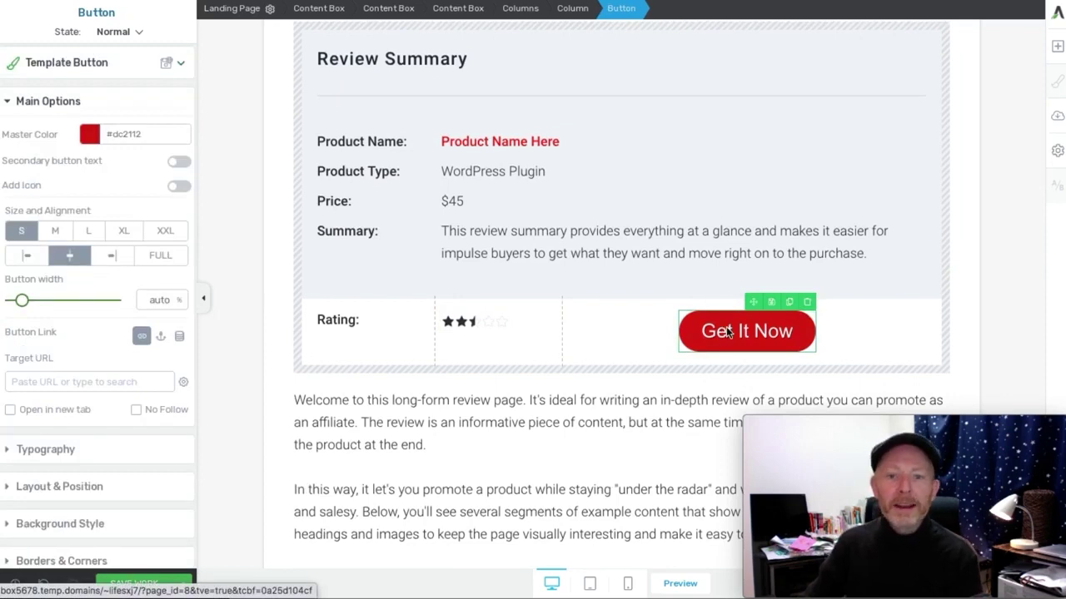
{"action": "scroll", "coordinate": [711, 381], "scroll_direction": "up", "scroll_amount": 1}
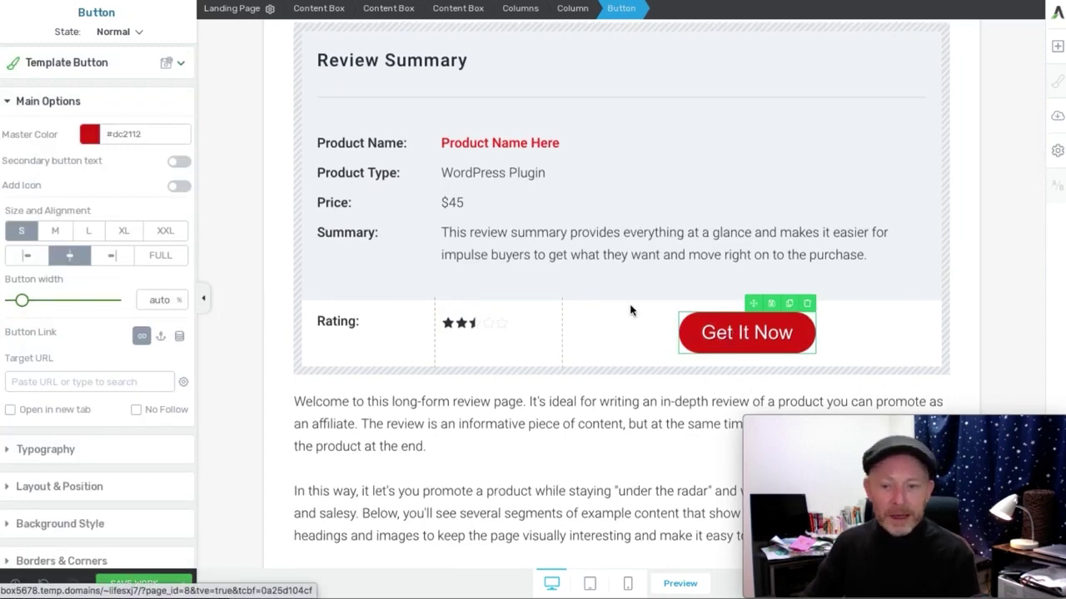
{"action": "mouse_move", "coordinate": [696, 337]}
{"action": "left_mouse_down"}
{"action": "mouse_move", "coordinate": [704, 341]}
{"action": "mouse_move", "coordinate": [688, 338]}
{"action": "left_mouse_up"}
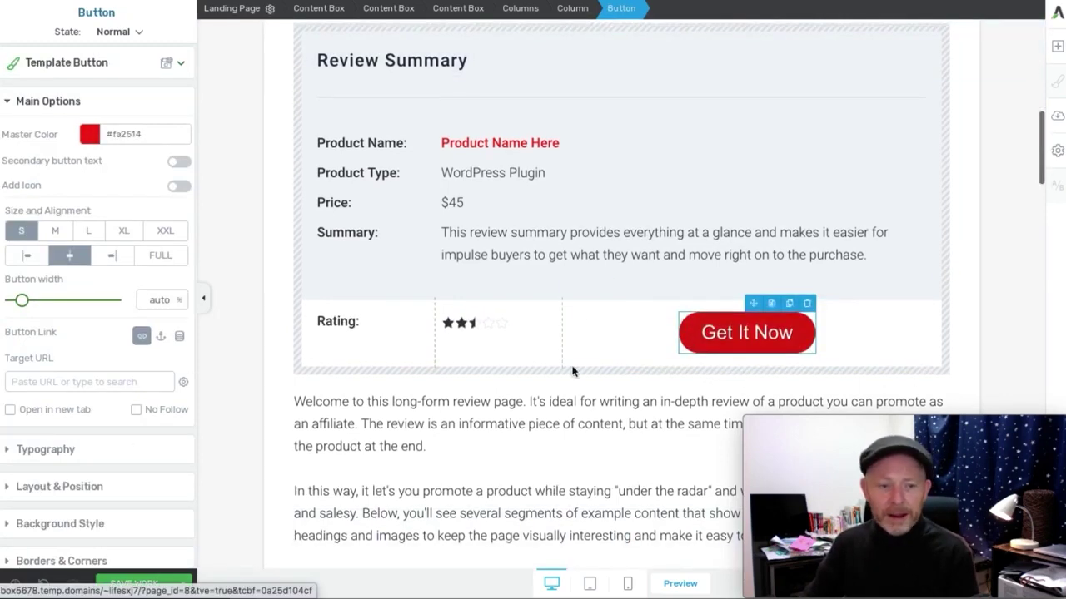
{"action": "left_click", "coordinate": [150, 381]}
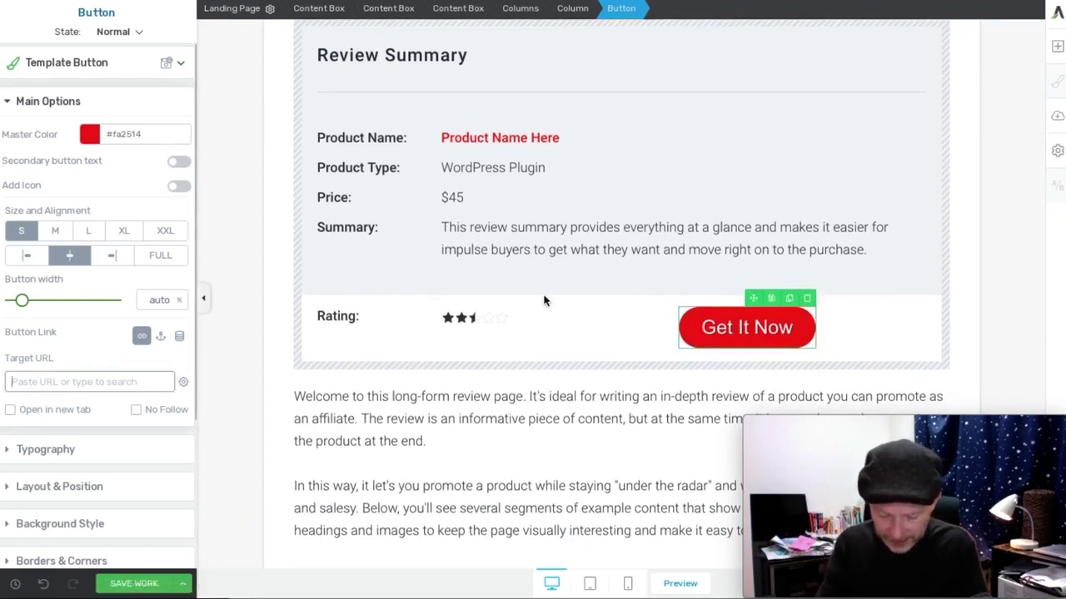
{"action": "type", "text": "affiliate link"}
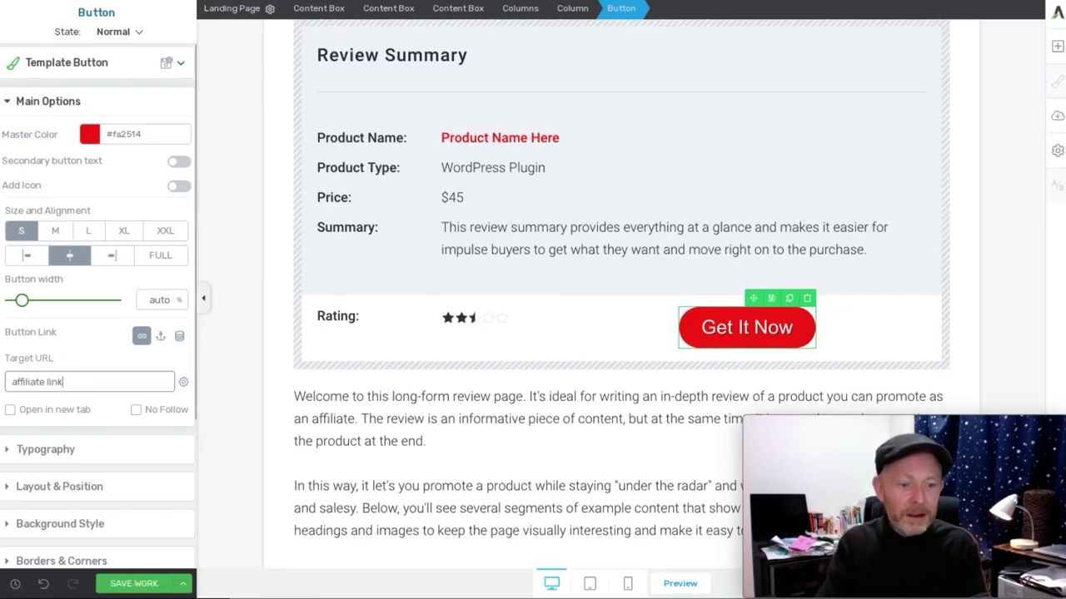
Step: Turn on the image link for the software disc picture beside the "Bibendum ipsum aliquet velit?" heading
{"action": "scroll", "coordinate": [583, 275], "scroll_direction": "down", "scroll_amount": 3}
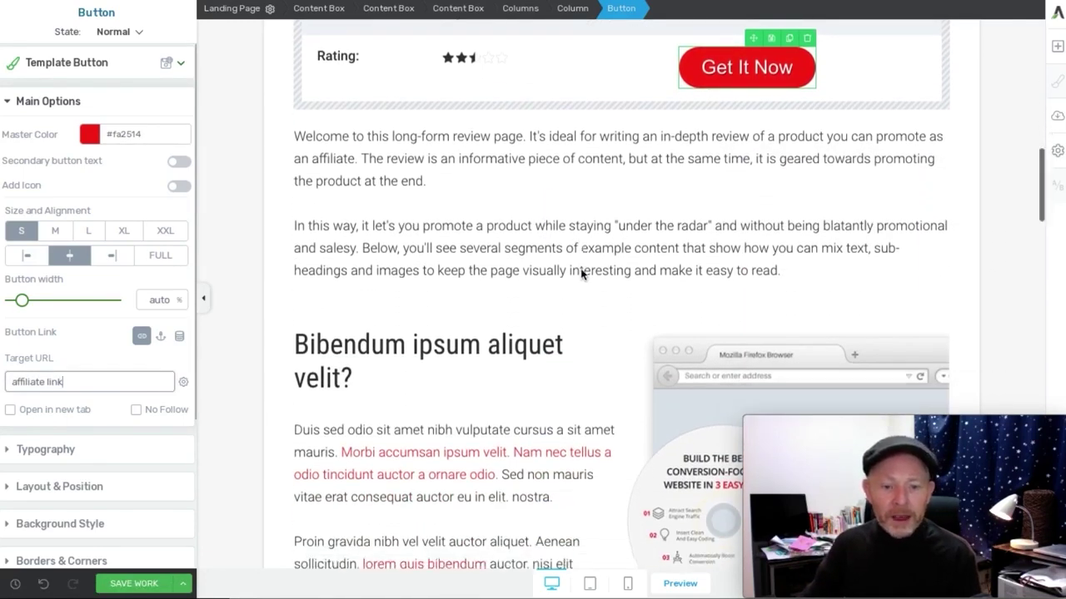
{"action": "scroll", "coordinate": [583, 274], "scroll_direction": "down", "scroll_amount": 1}
{"action": "scroll", "coordinate": [567, 218], "scroll_direction": "up", "scroll_amount": 1}
{"action": "scroll", "coordinate": [564, 226], "scroll_direction": "down", "scroll_amount": 3}
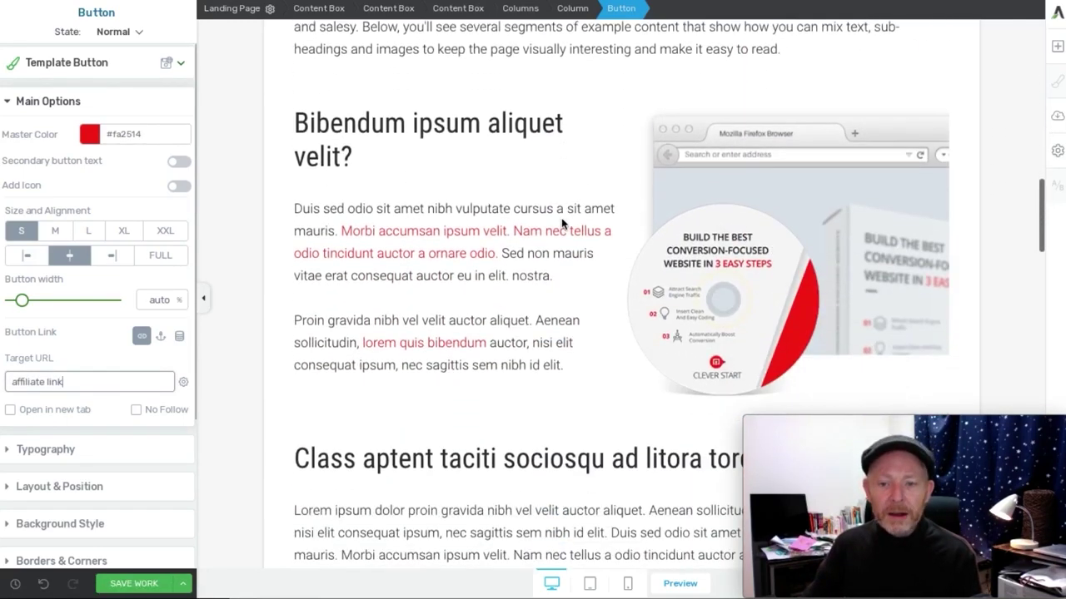
{"action": "scroll", "coordinate": [562, 223], "scroll_direction": "down", "scroll_amount": 1}
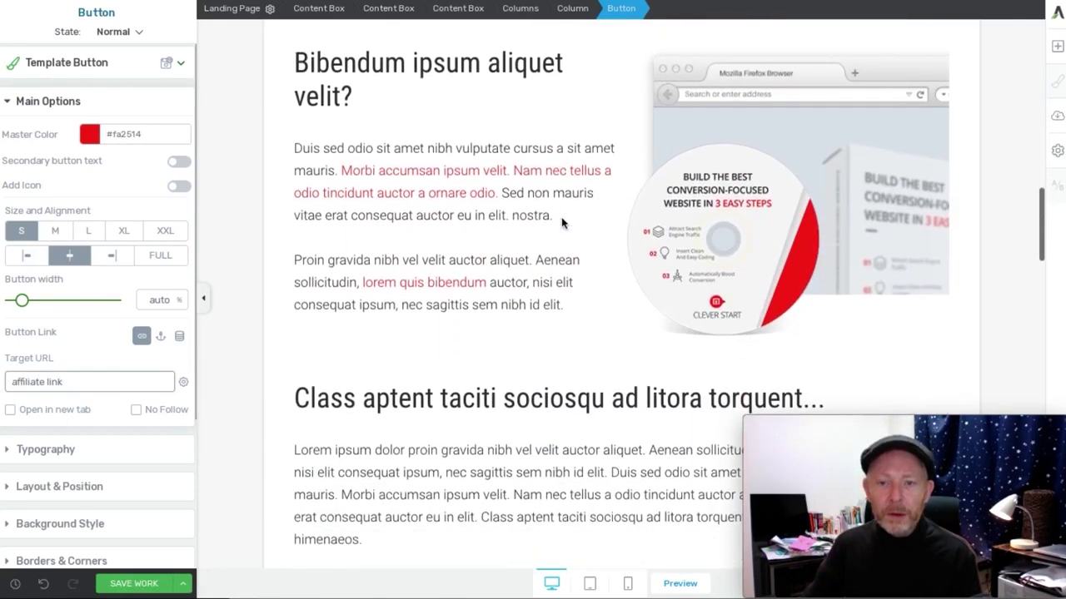
{"action": "left_click", "coordinate": [779, 169]}
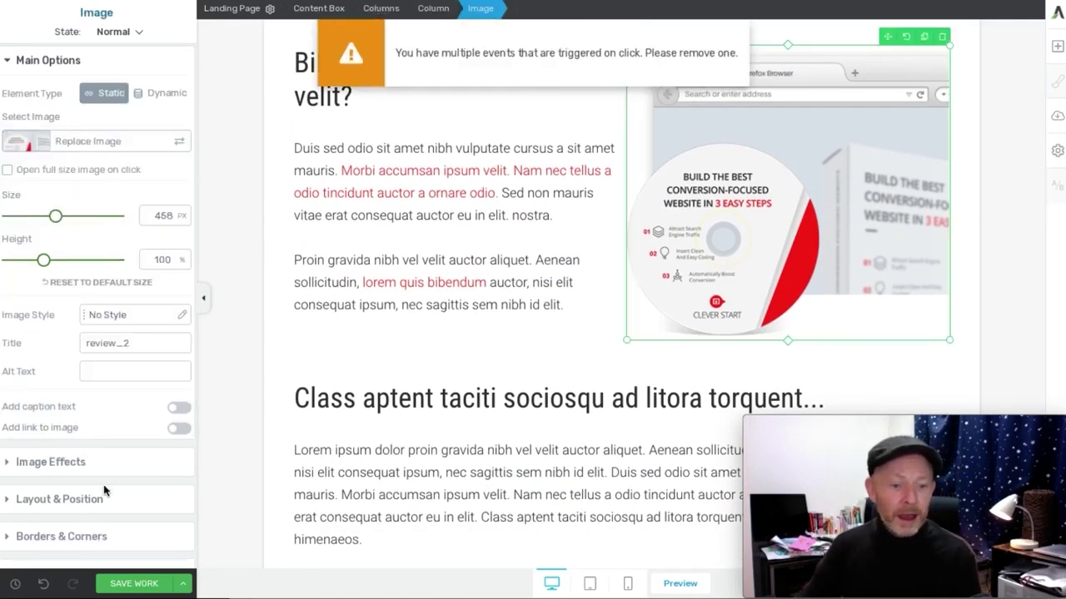
{"action": "left_click", "coordinate": [183, 429]}
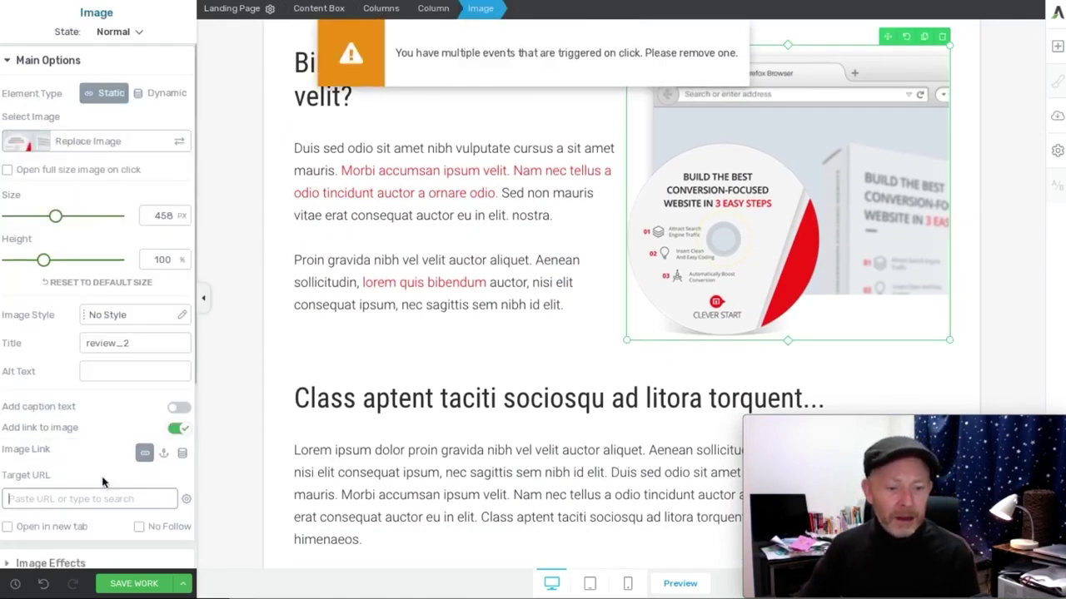
Step: Examine the remaining page sections down to the best offer box, and check the page's tablet layout
{"action": "scroll", "coordinate": [540, 298], "scroll_direction": "down", "scroll_amount": 9}
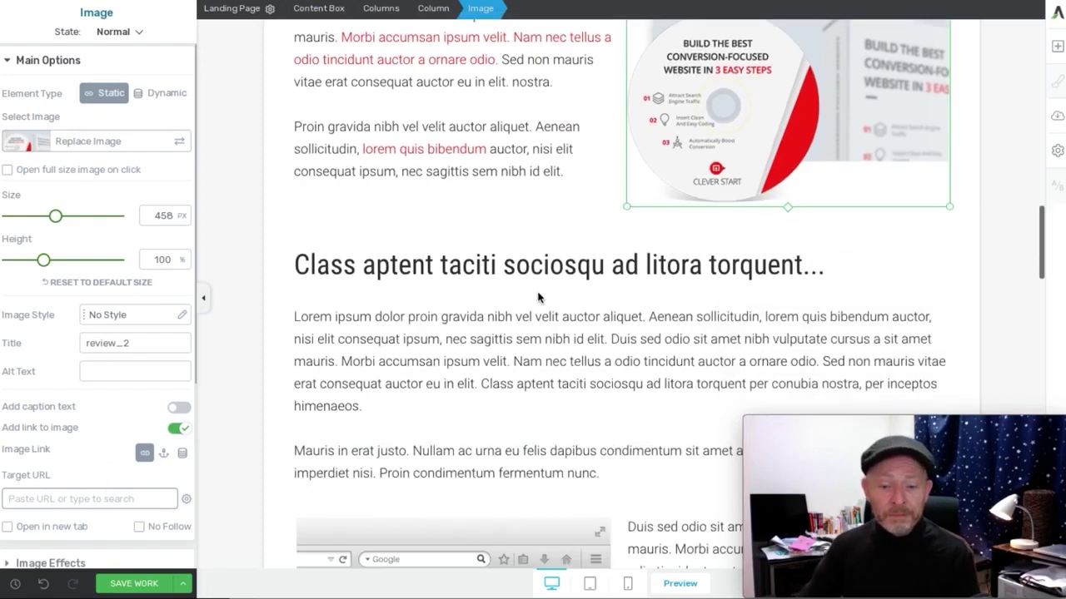
{"action": "scroll", "coordinate": [537, 297], "scroll_direction": "down", "scroll_amount": 10}
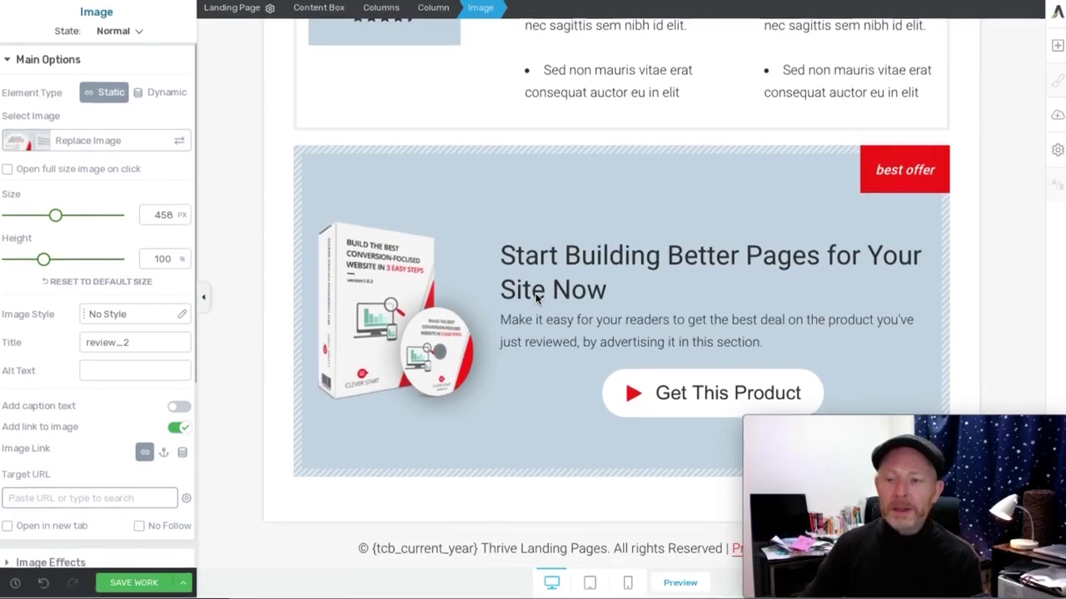
{"action": "scroll", "coordinate": [537, 297], "scroll_direction": "up", "scroll_amount": 6}
{"action": "scroll", "coordinate": [535, 300], "scroll_direction": "up", "scroll_amount": 10}
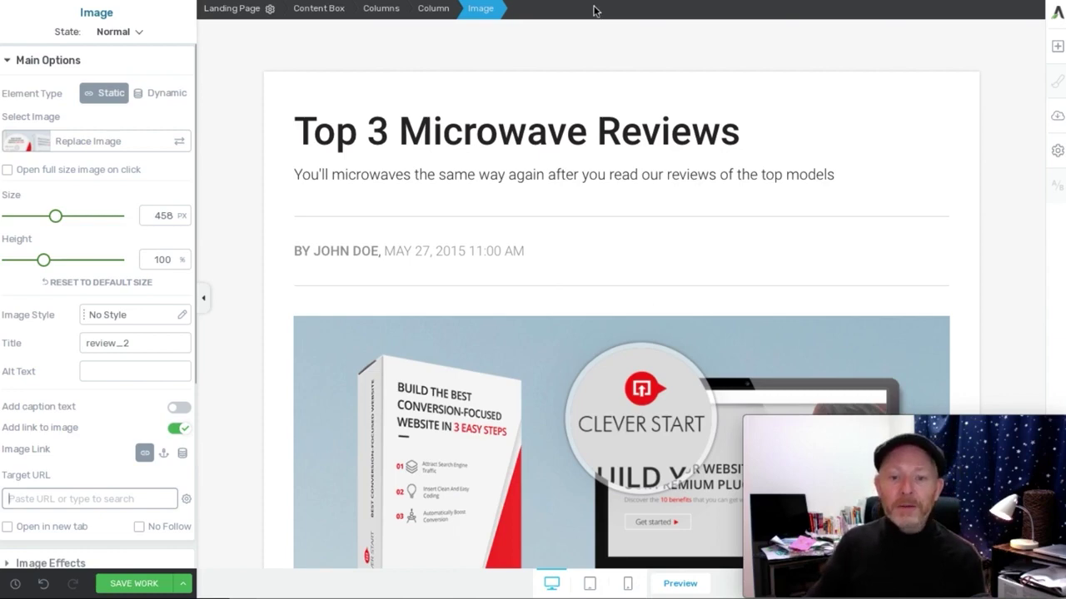
{"action": "left_click", "coordinate": [589, 583]}
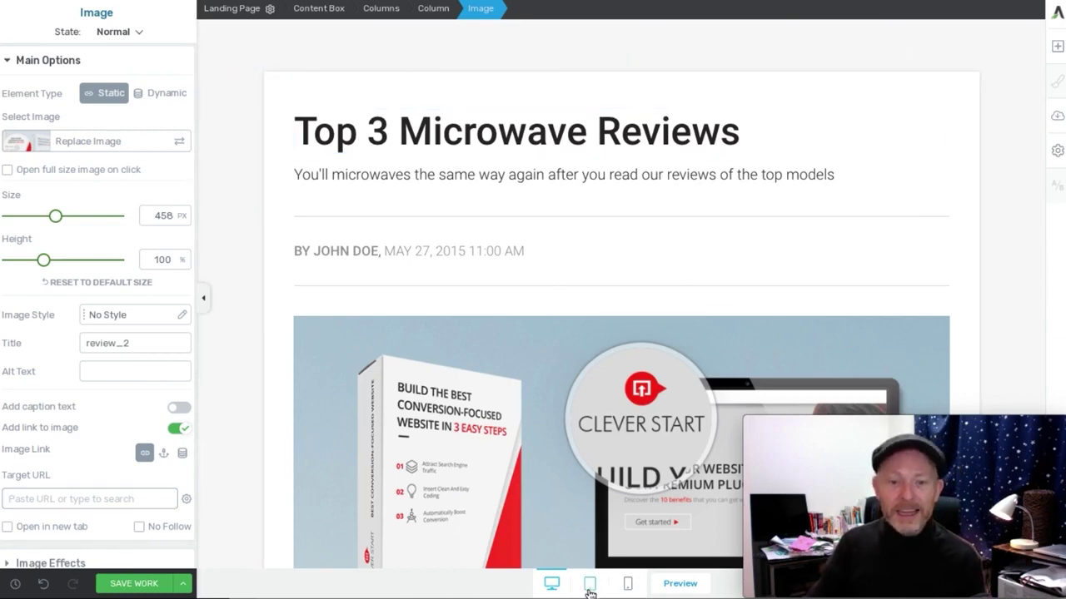
{"action": "scroll", "coordinate": [620, 432], "scroll_direction": "up", "scroll_amount": 4}
{"action": "scroll", "coordinate": [613, 368], "scroll_direction": "up", "scroll_amount": 10}
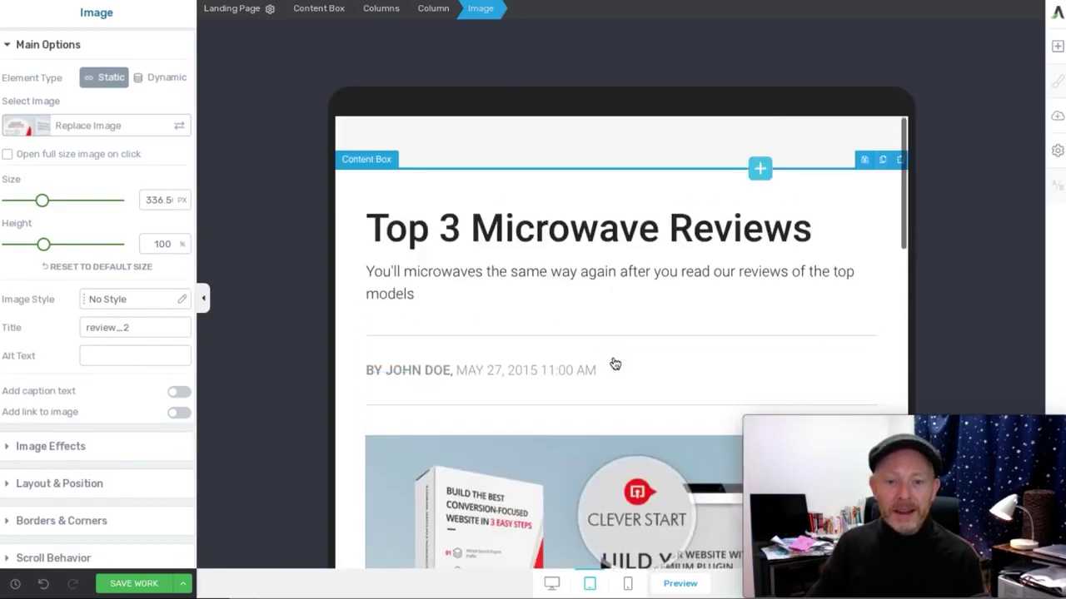
{"action": "scroll", "coordinate": [607, 332], "scroll_direction": "down", "scroll_amount": 5}
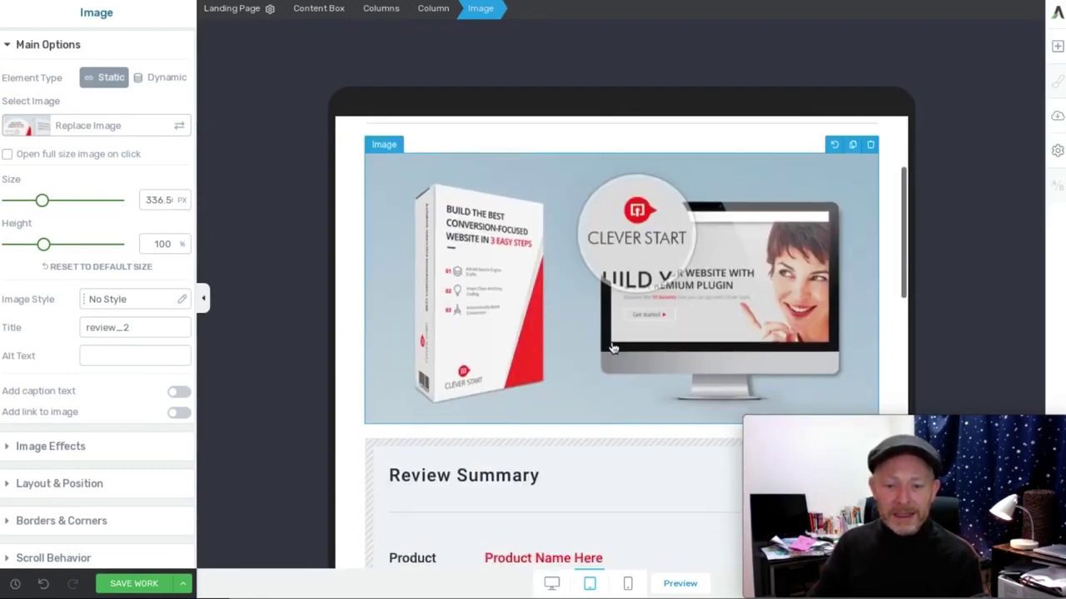
Step: In the mobile layout, set the font size of the "Top 3 Microwave Reviews" heading to 24 px
{"action": "left_click", "coordinate": [627, 583]}
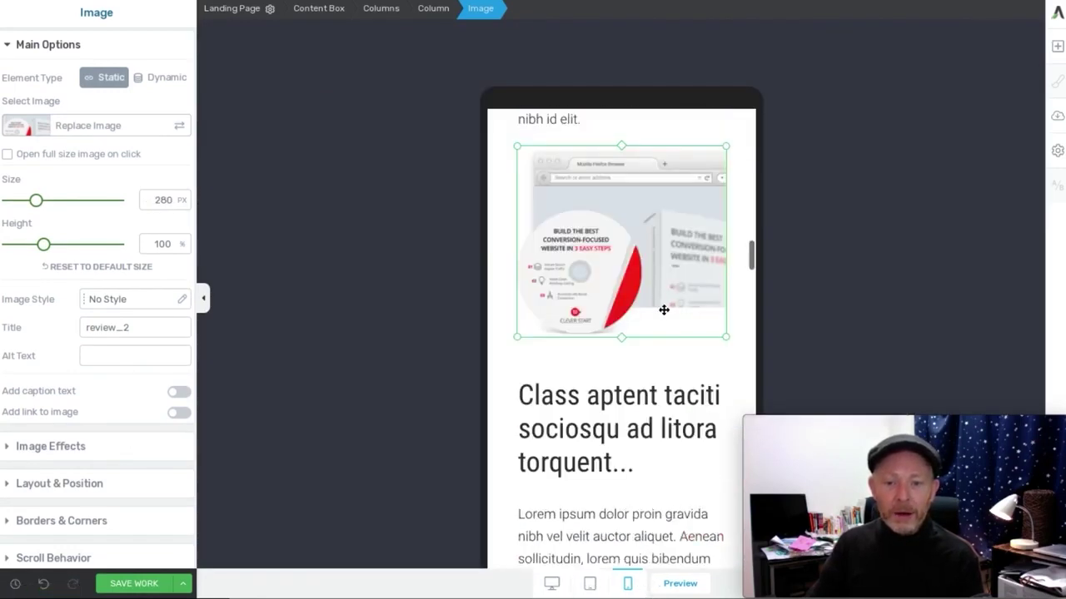
{"action": "scroll", "coordinate": [666, 300], "scroll_direction": "up", "scroll_amount": 10}
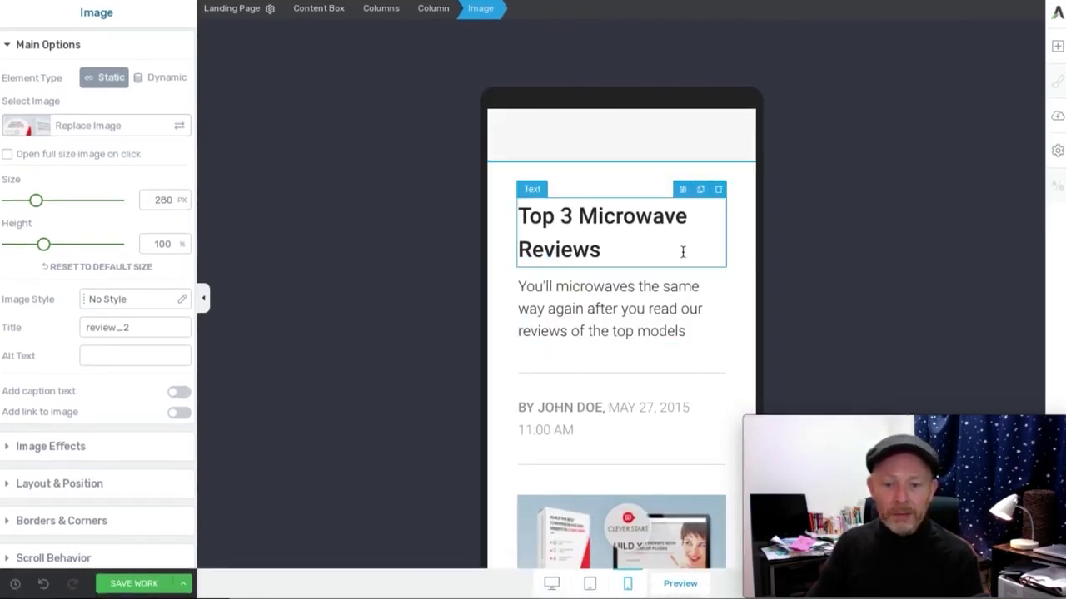
{"action": "scroll", "coordinate": [674, 283], "scroll_direction": "down", "scroll_amount": 15}
{"action": "scroll", "coordinate": [661, 292], "scroll_direction": "up", "scroll_amount": 15}
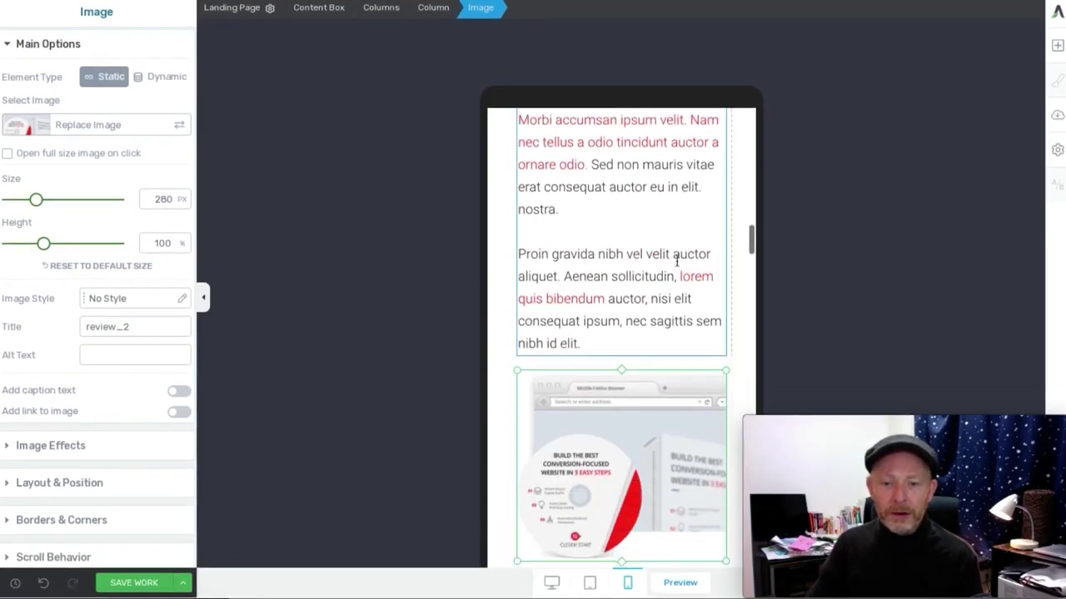
{"action": "left_click", "coordinate": [669, 259]}
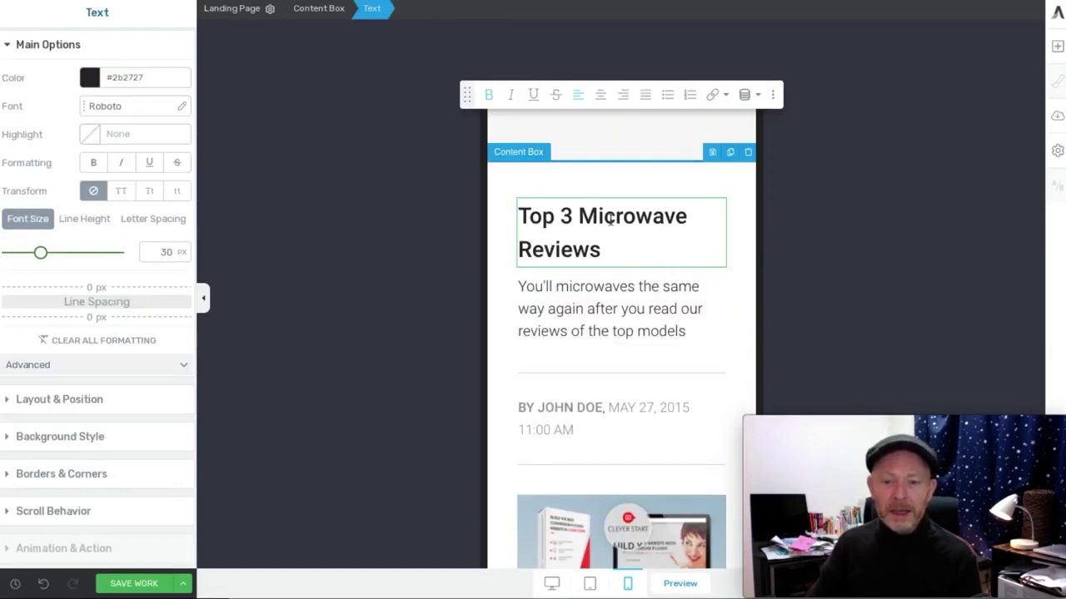
{"action": "left_click_drag", "start_coordinate": [608, 259], "coordinate": [519, 213]}
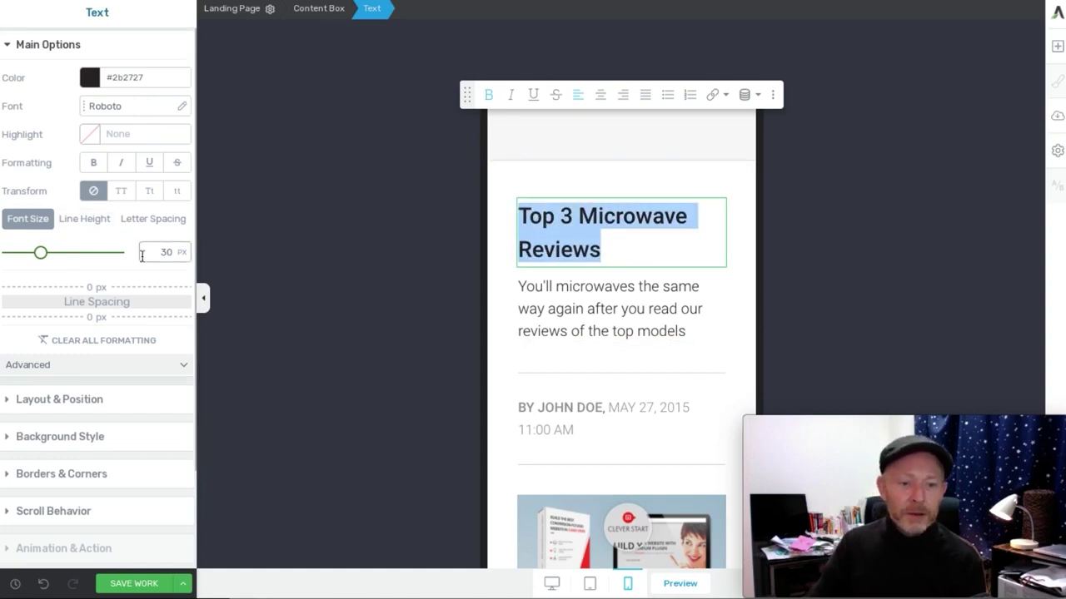
{"action": "left_click_drag", "start_coordinate": [145, 255], "coordinate": [245, 250]}
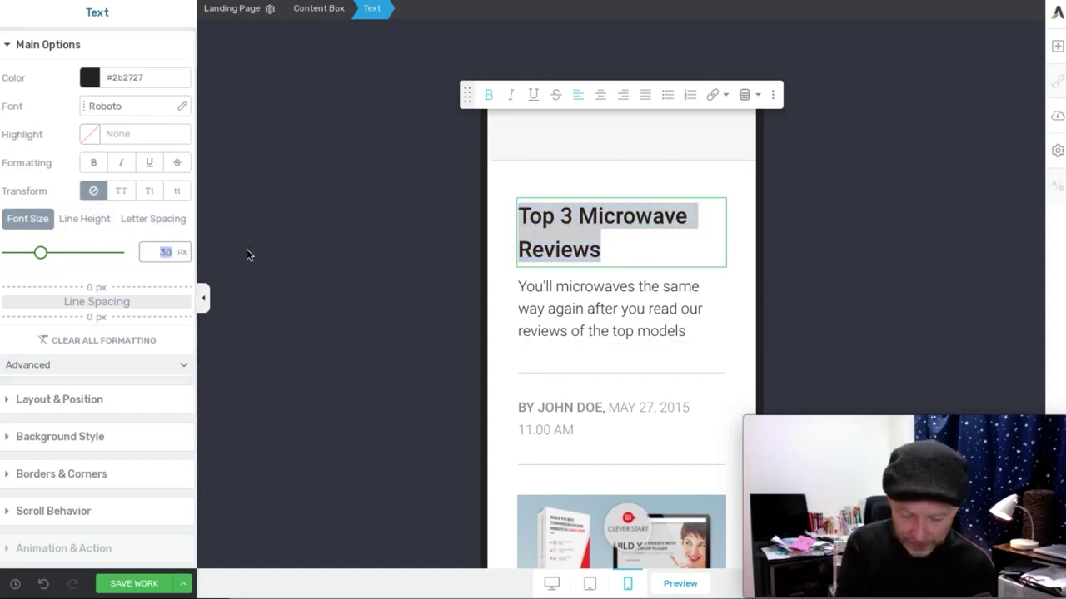
{"action": "type", "text": "24"}
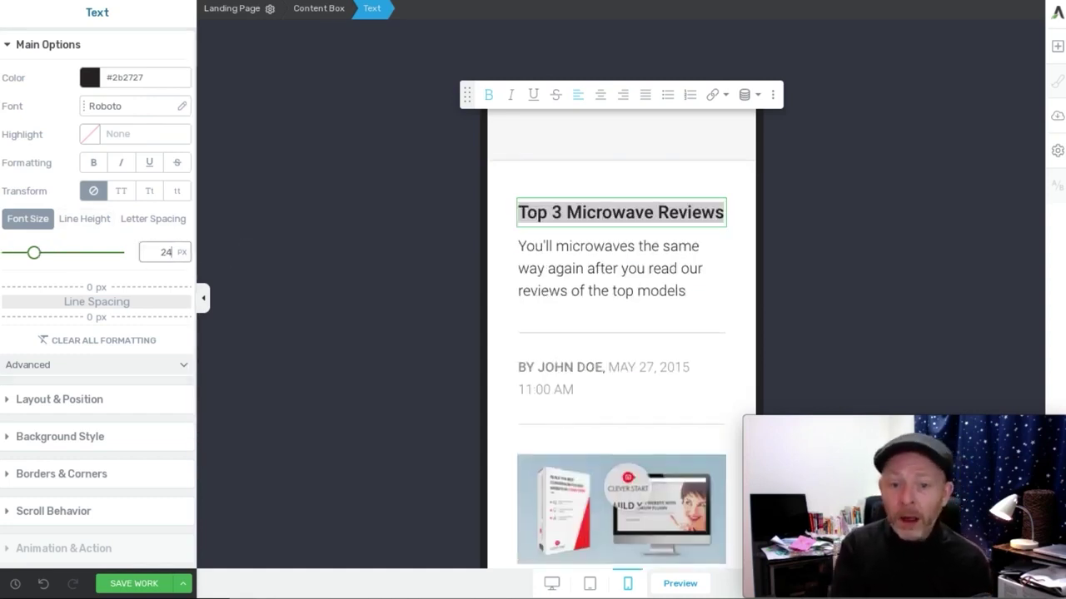
{"action": "left_click", "coordinate": [405, 258]}
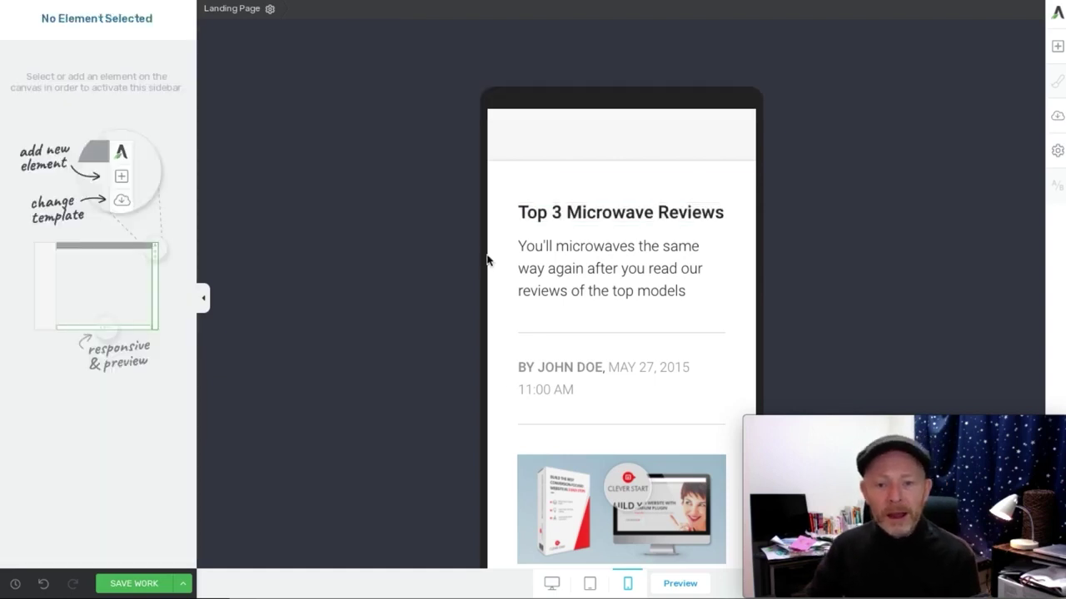
Step: Compare the page heading across the desktop, tablet and mobile layouts, ending on the desktop layout
{"action": "left_click", "coordinate": [562, 587]}
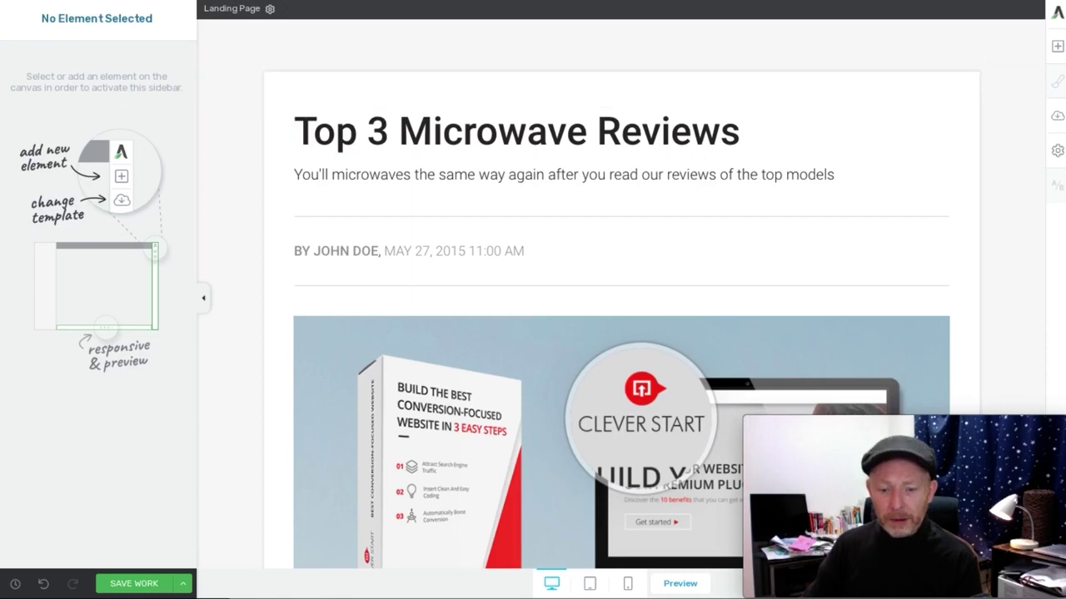
{"action": "left_click", "coordinate": [594, 586]}
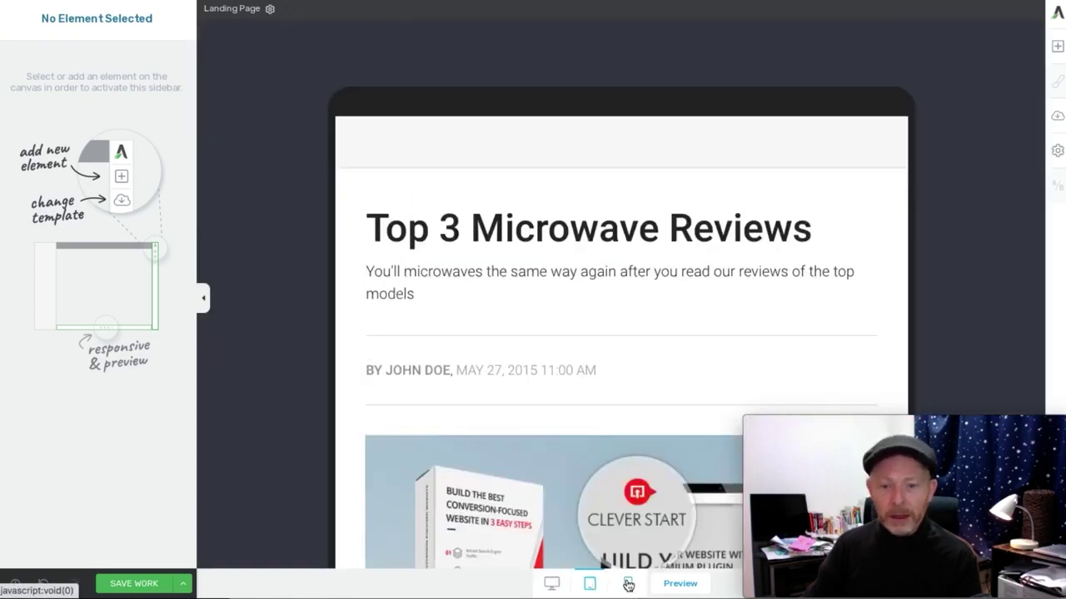
{"action": "left_click", "coordinate": [629, 586]}
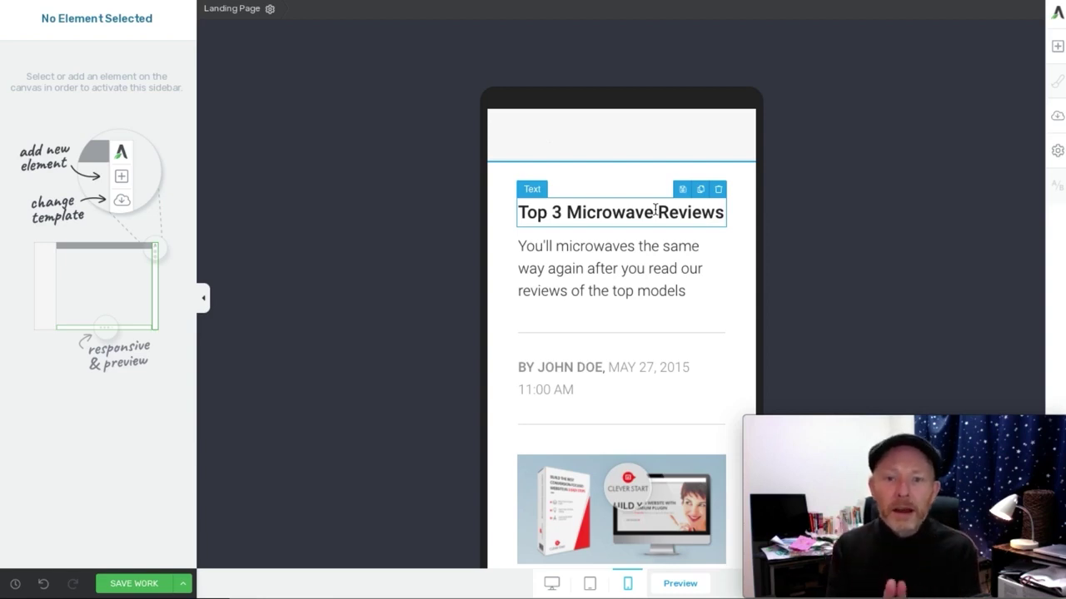
{"action": "left_click", "coordinate": [551, 584]}
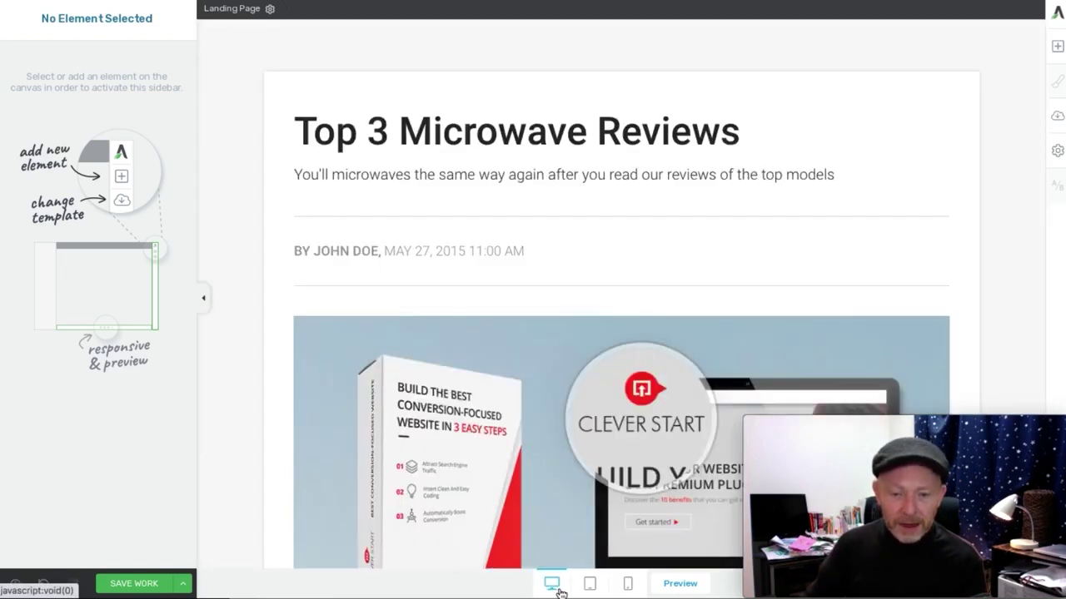
Step: Save the page with its preview, and look through the published layout from the heading through the review sections
{"action": "left_click", "coordinate": [182, 584]}
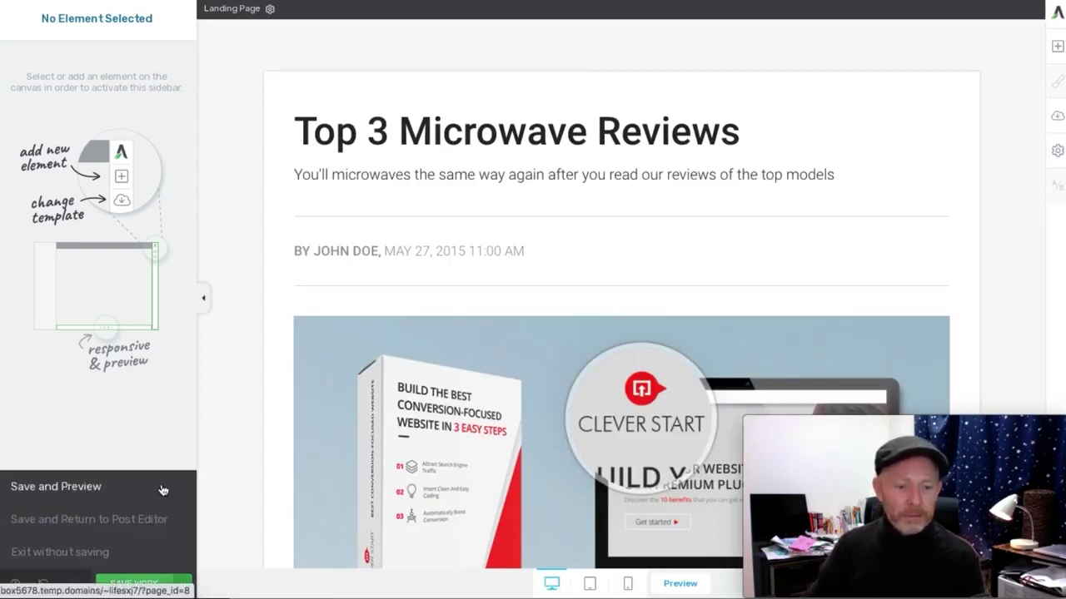
{"action": "left_click", "coordinate": [163, 488]}
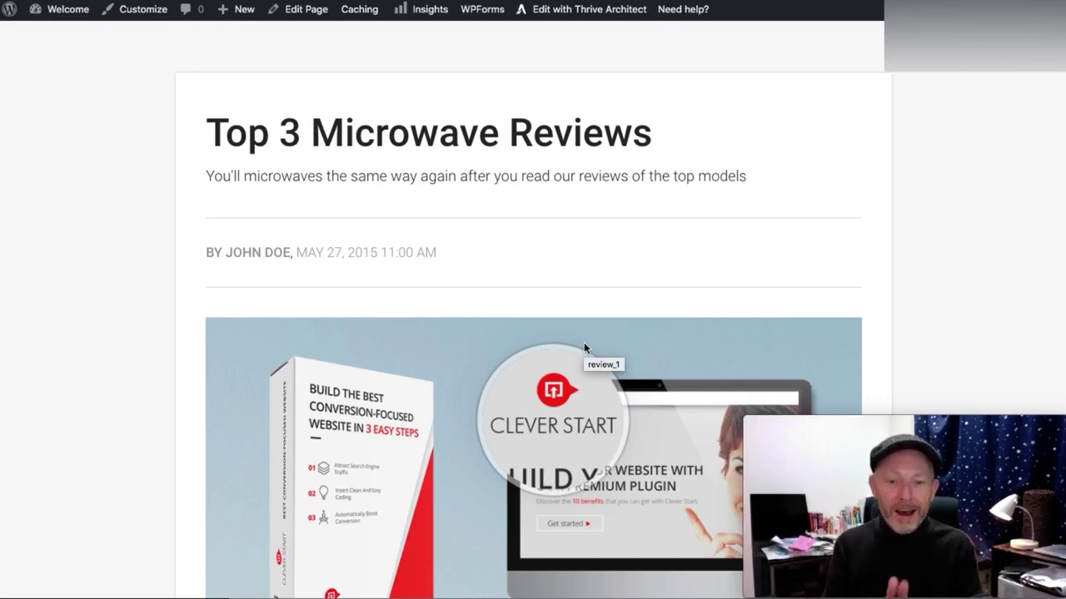
{"action": "scroll", "coordinate": [583, 348], "scroll_direction": "down", "scroll_amount": 20}
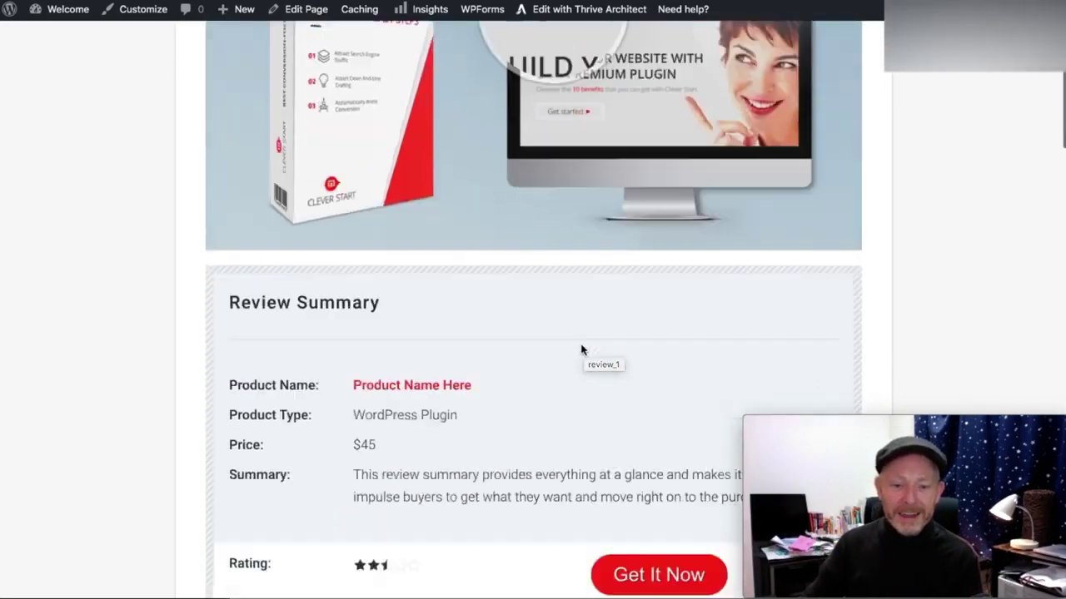
{"action": "scroll", "coordinate": [583, 358], "scroll_direction": "down", "scroll_amount": 6}
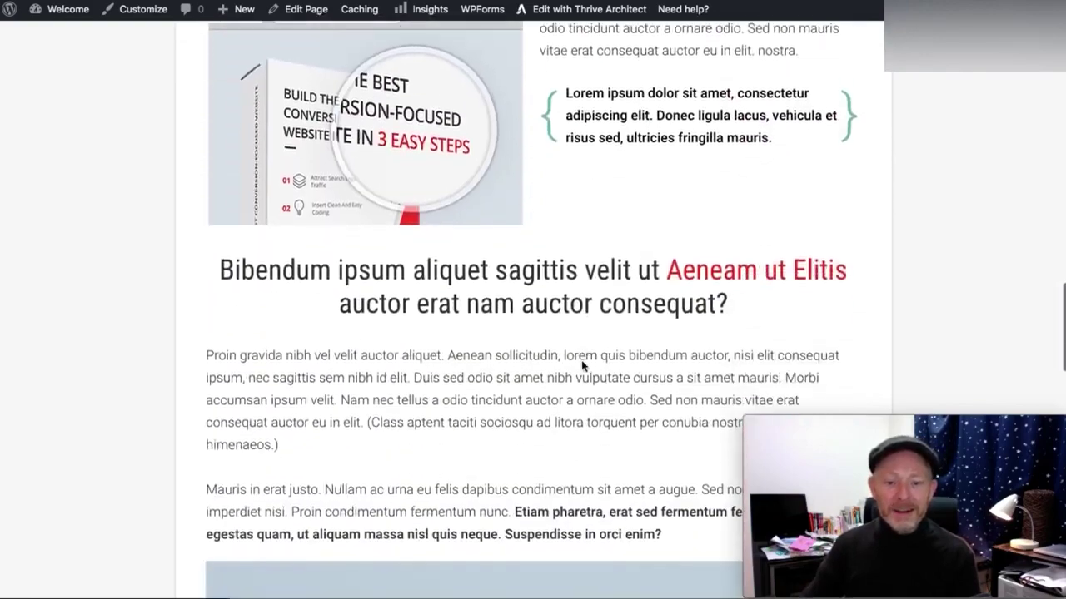
{"action": "scroll", "coordinate": [583, 364], "scroll_direction": "up", "scroll_amount": 20}
{"action": "scroll", "coordinate": [585, 365], "scroll_direction": "up", "scroll_amount": 2}
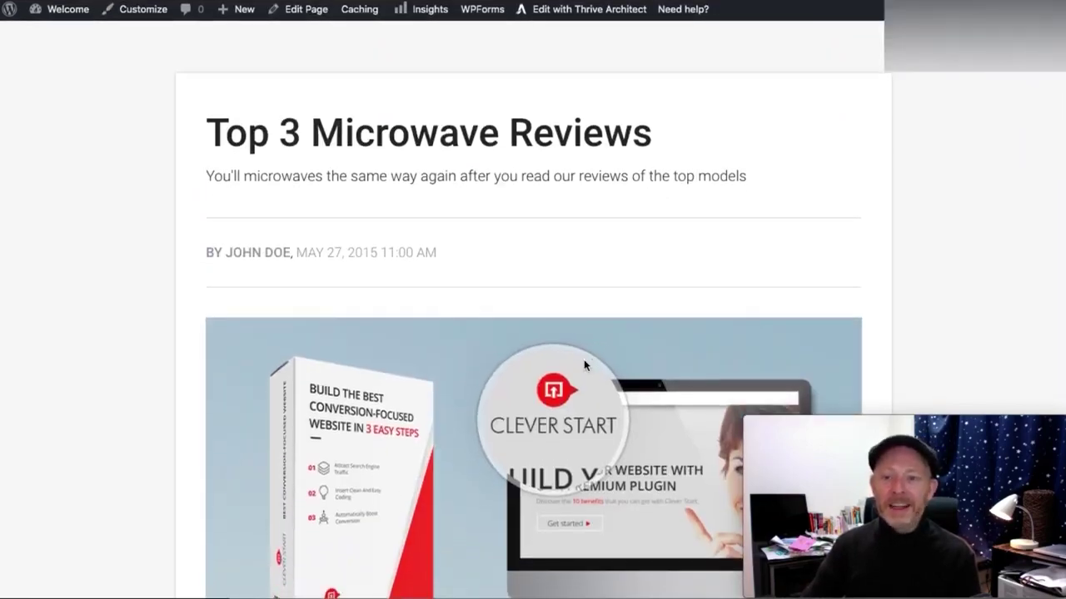